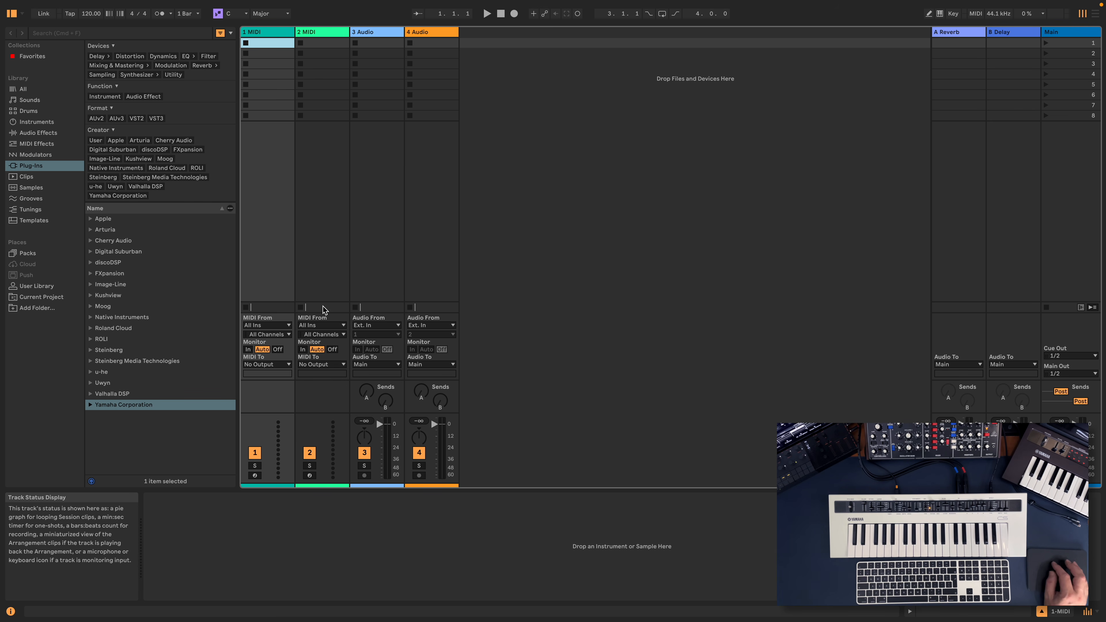
Set the 3 Audio track's input channel to 9/10 reface CS and its monitoring to In.
left_click(382, 333)
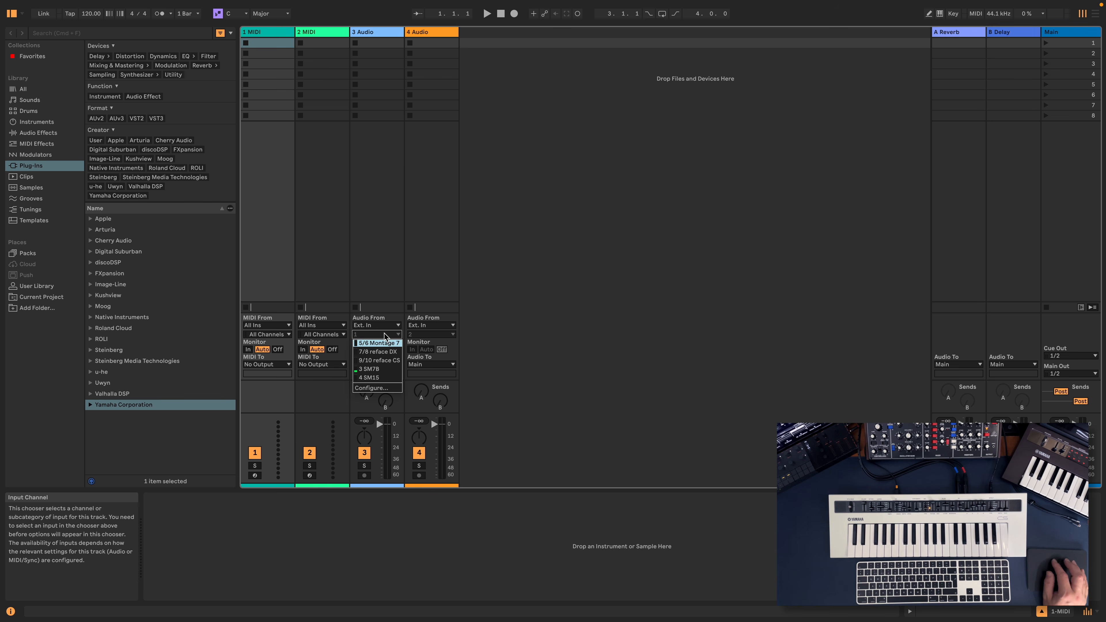
left_click(381, 361)
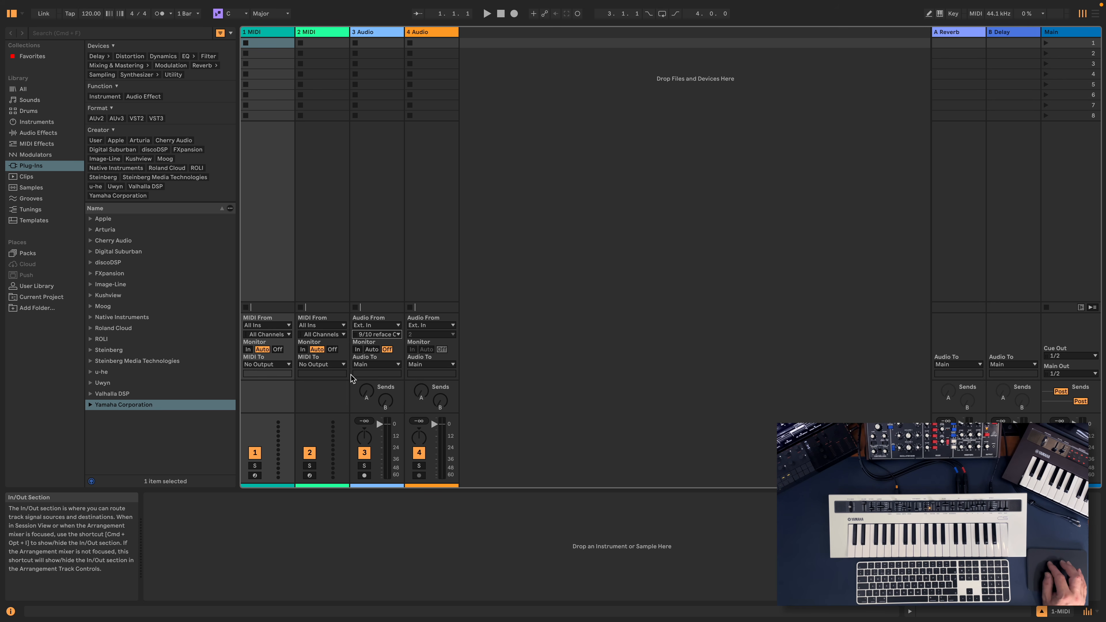
left_click(357, 350)
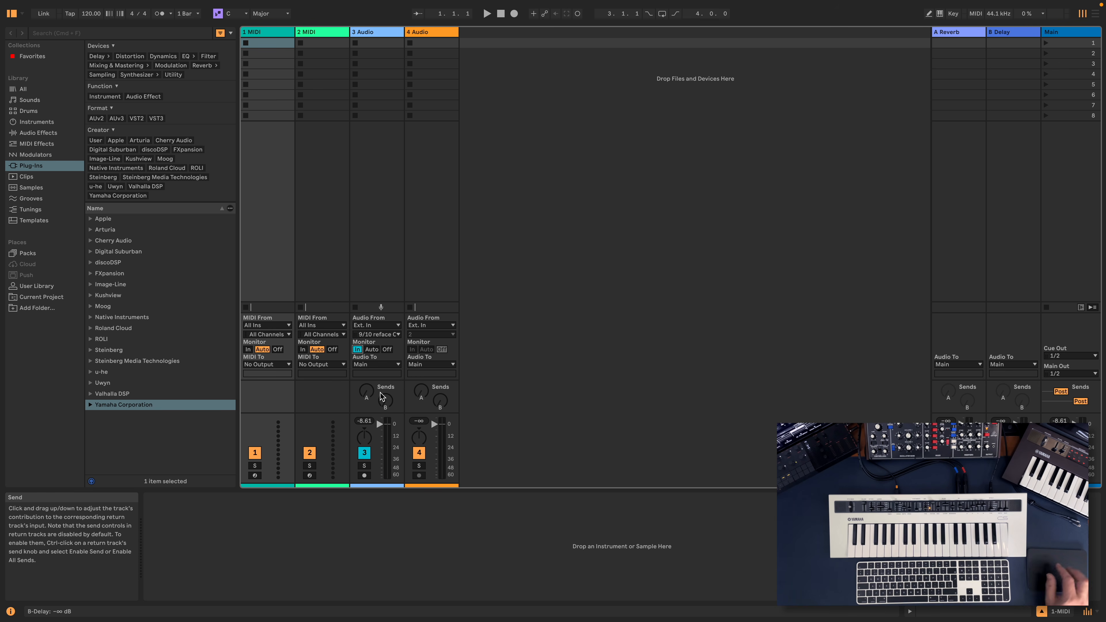
Load Yamaha's second-listed Expanded Softsynth Plugin for MONTAGE M onto the 1 MIDI track and move its window off the track controls.
left_click(270, 32)
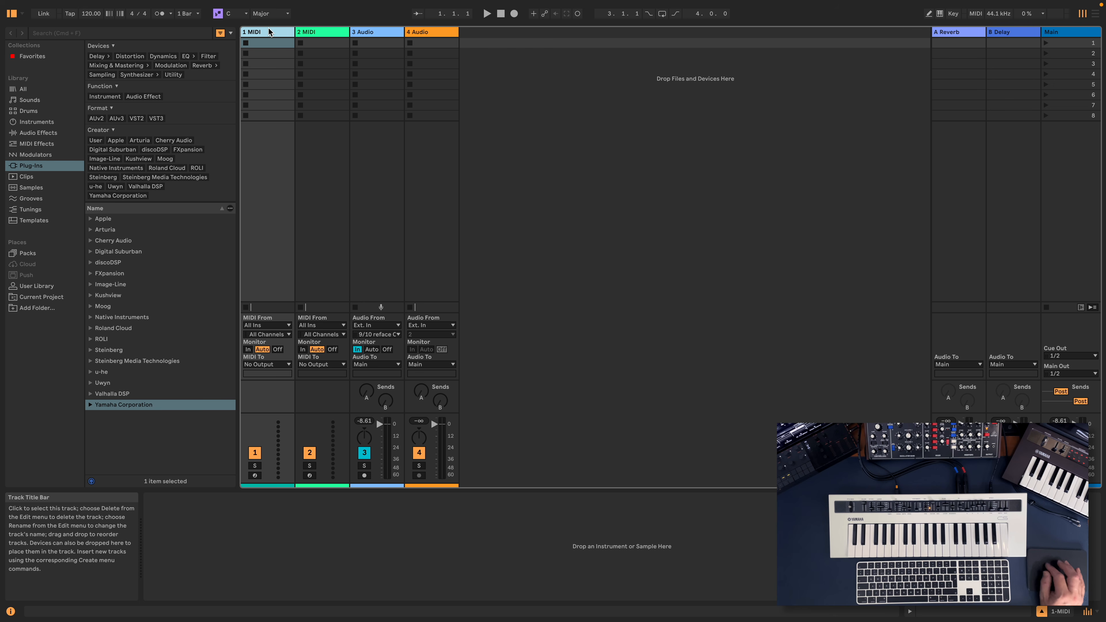
left_click(94, 408)
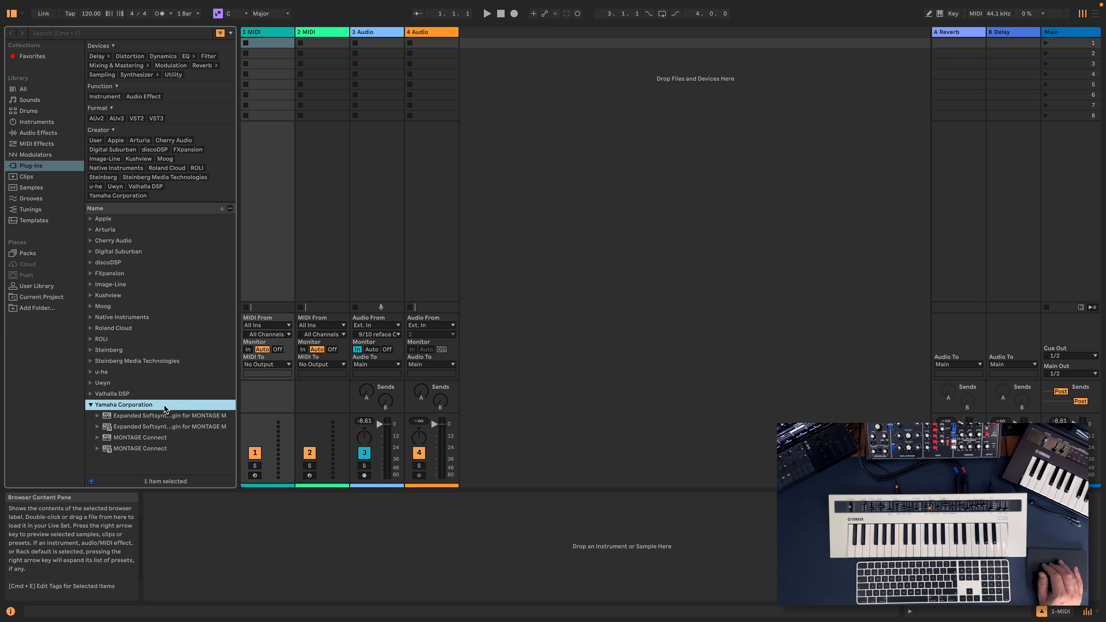
left_click(109, 429)
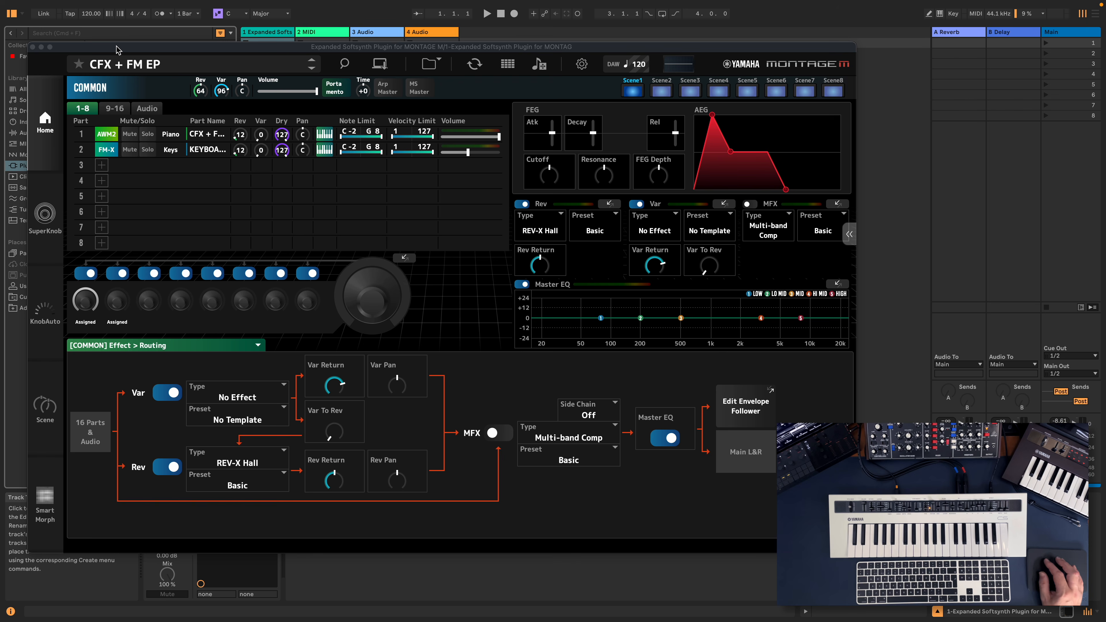
left_click_drag(116, 49, 763, 55)
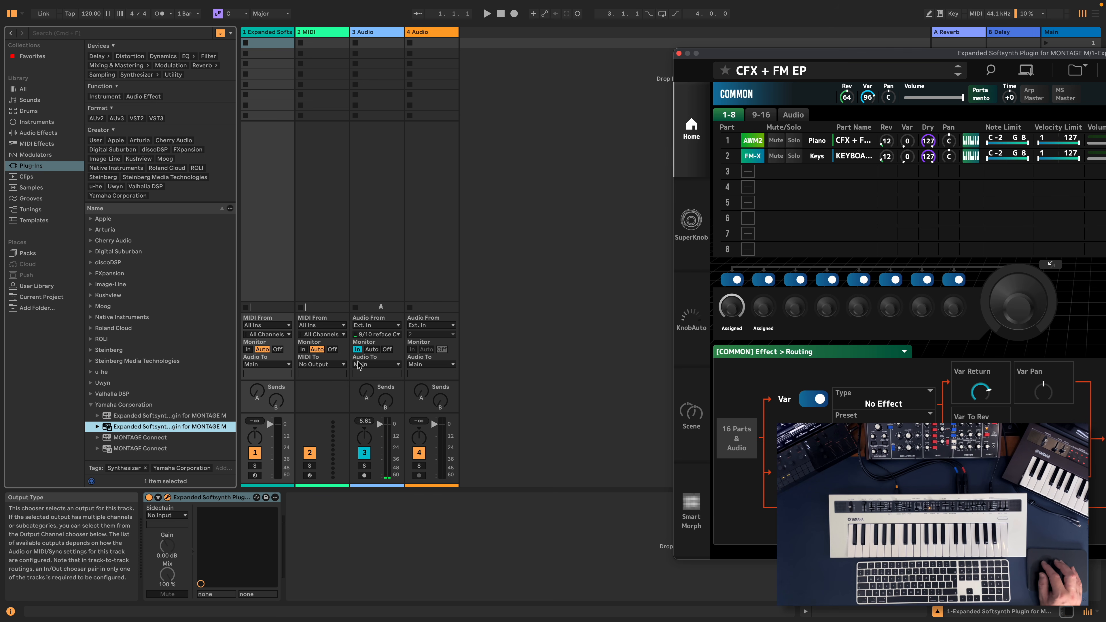
Route the 3 Audio track's output to 1-Expanded Softsynth Plugin for MONTAGE M, keeping the track routing in view.
left_click(372, 366)
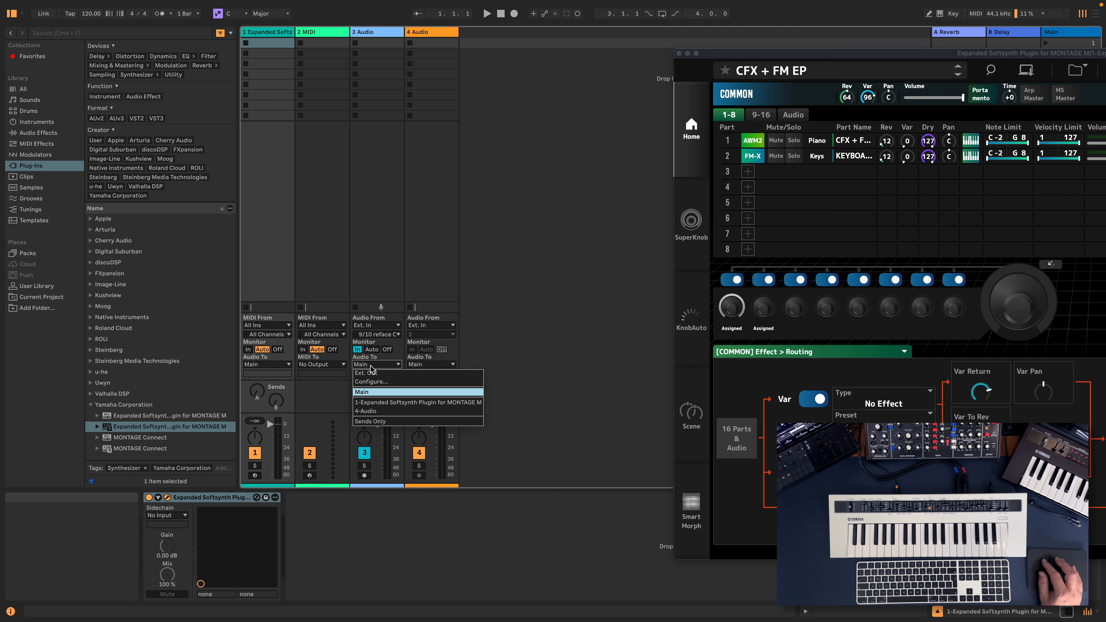
left_click(401, 403)
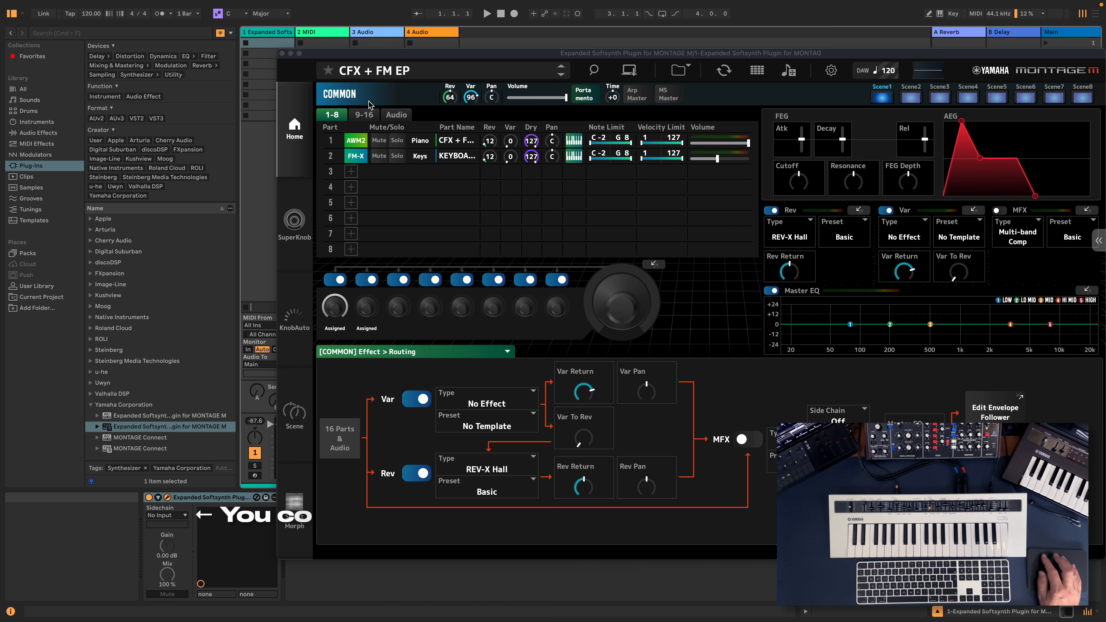
left_click_drag(349, 56, 626, 76)
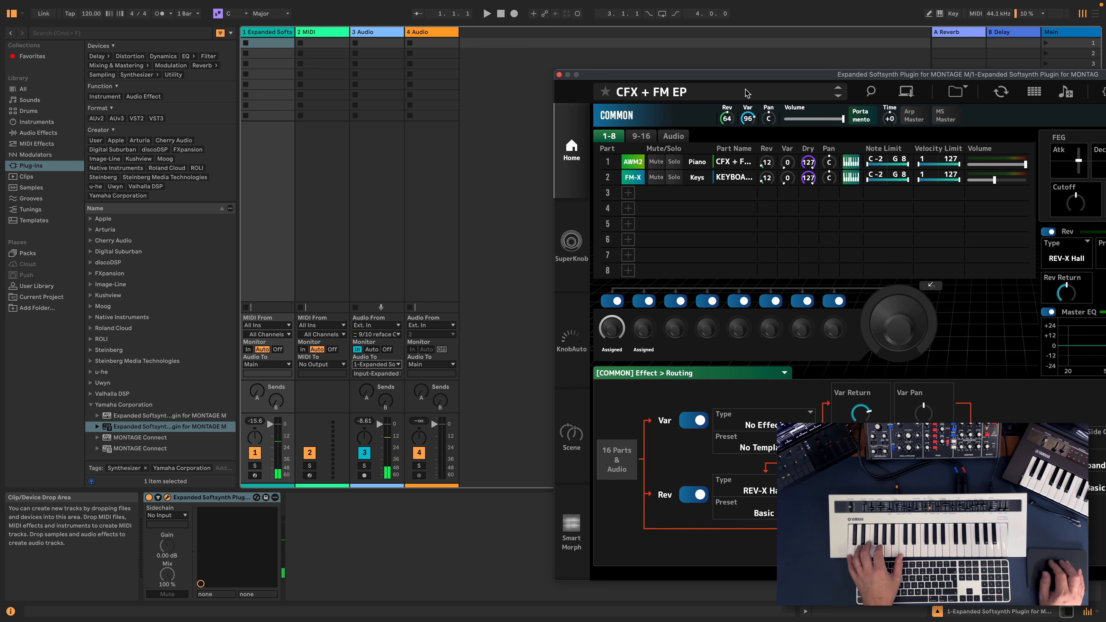
Bring the plugin window fully into view and examine its enlarged audio waveform display.
left_click_drag(743, 73, 293, 61)
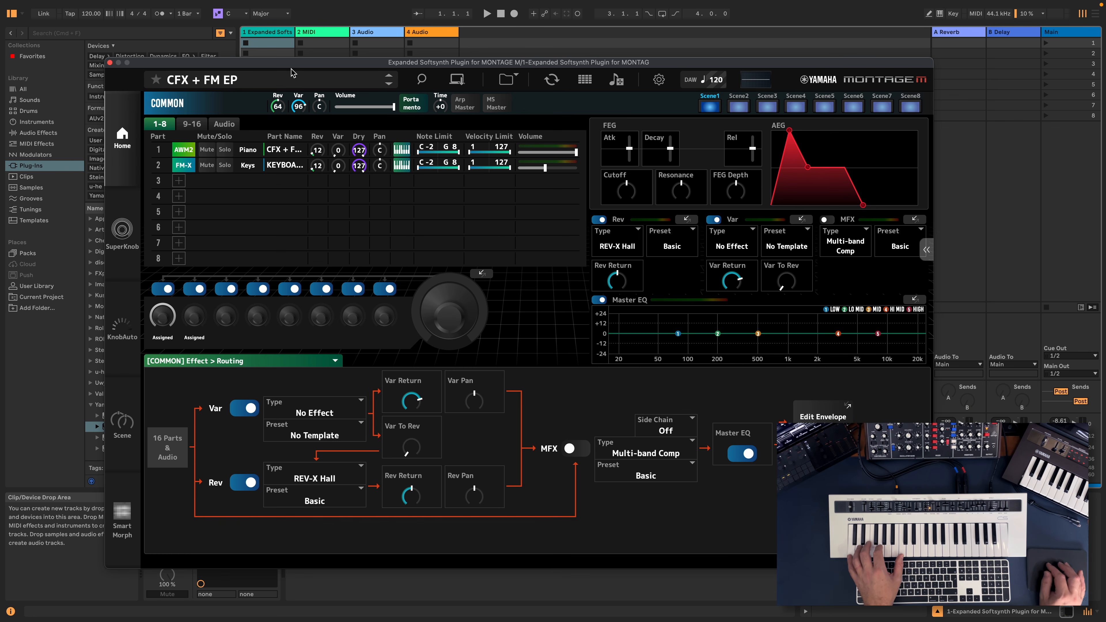
left_click(758, 82)
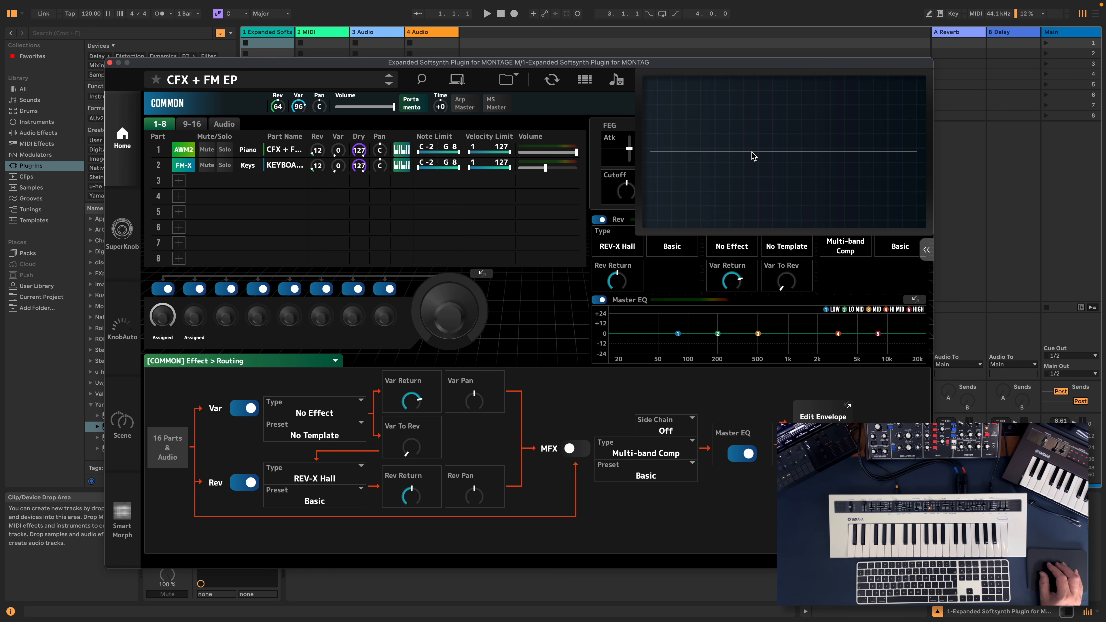
left_click(766, 151)
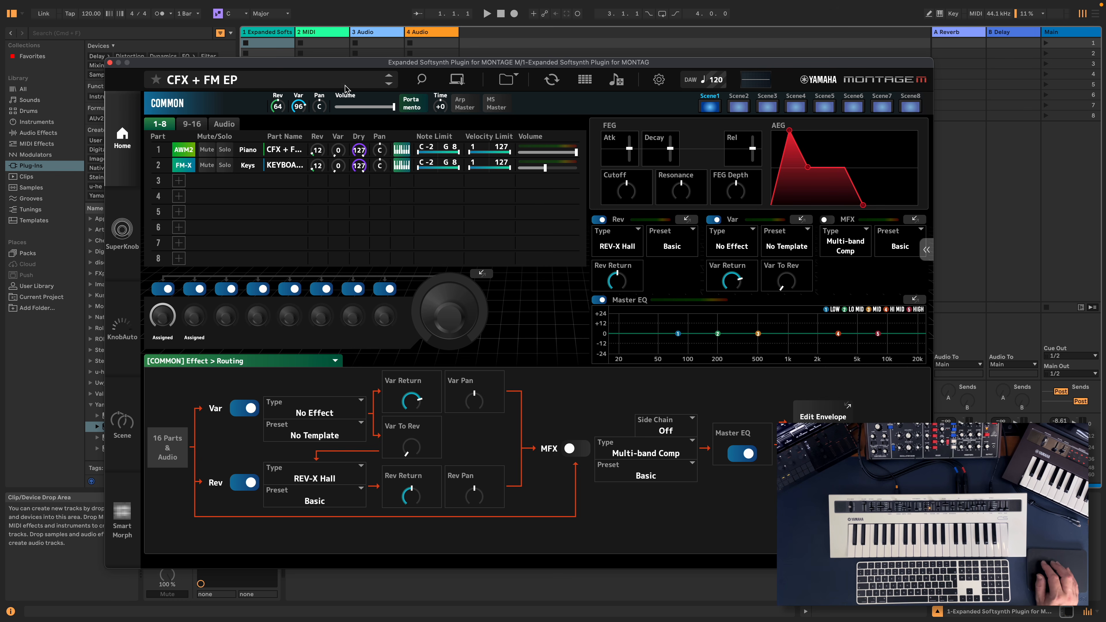
Load the Init Normal (AWM2) performance from the Init category in the plugin.
left_click(421, 80)
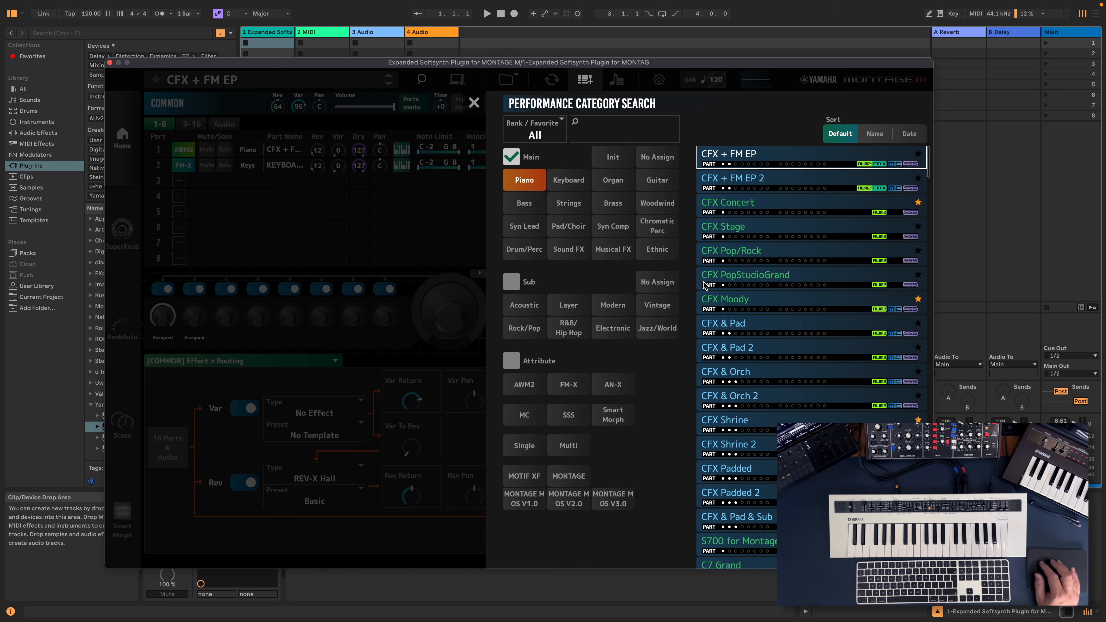
left_click(613, 157)
left_click(763, 192)
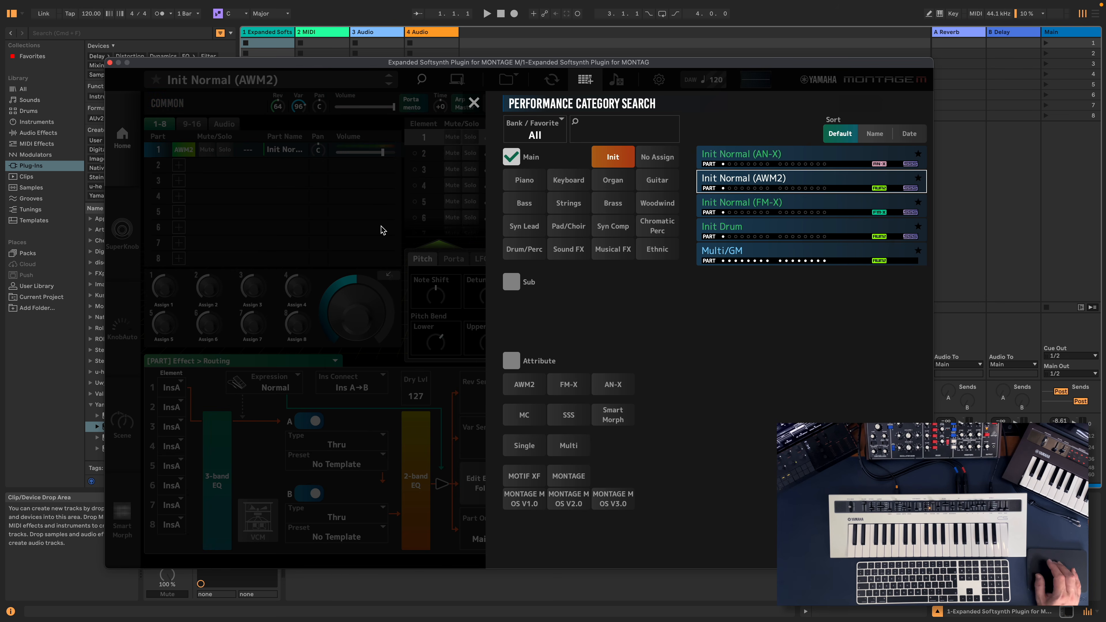
left_click(348, 230)
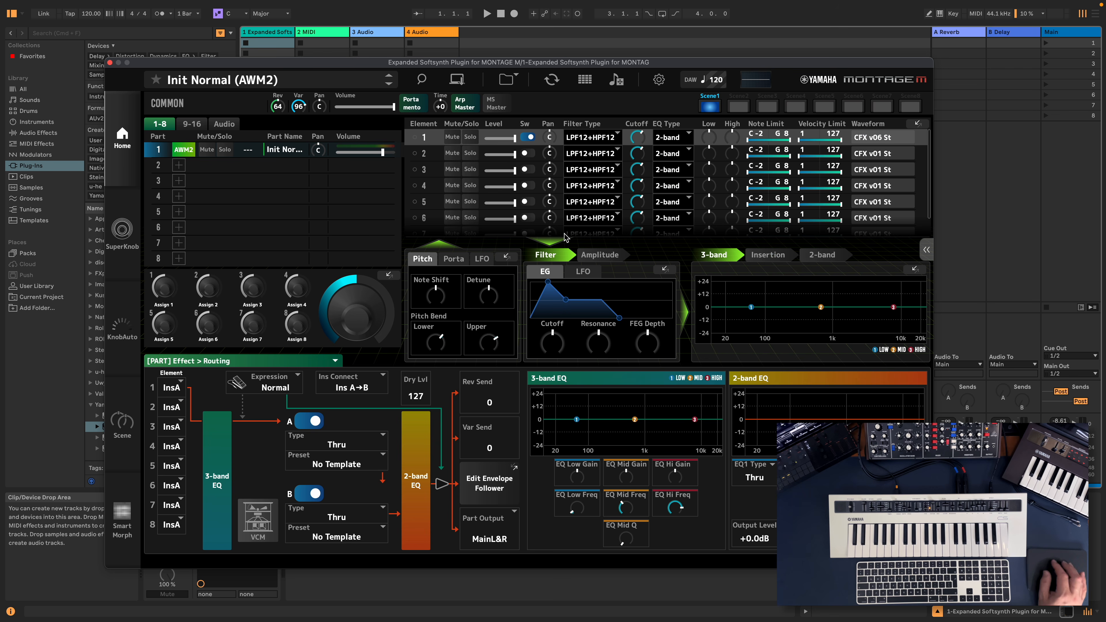
Show the Audio In Routing page of the performance's Common settings.
left_click(195, 105)
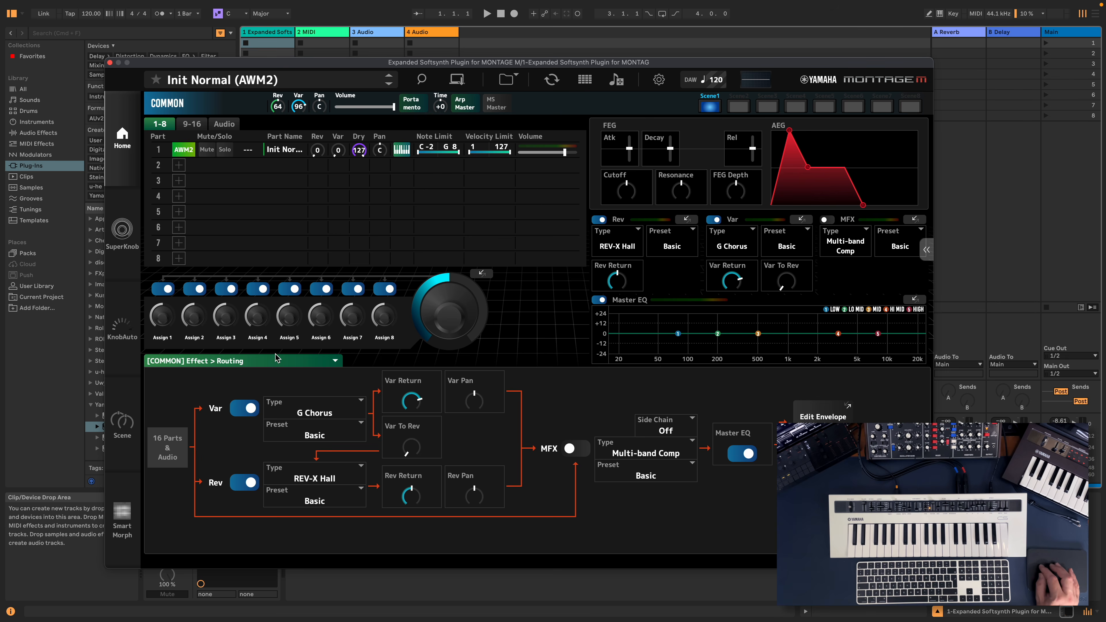
left_click(263, 361)
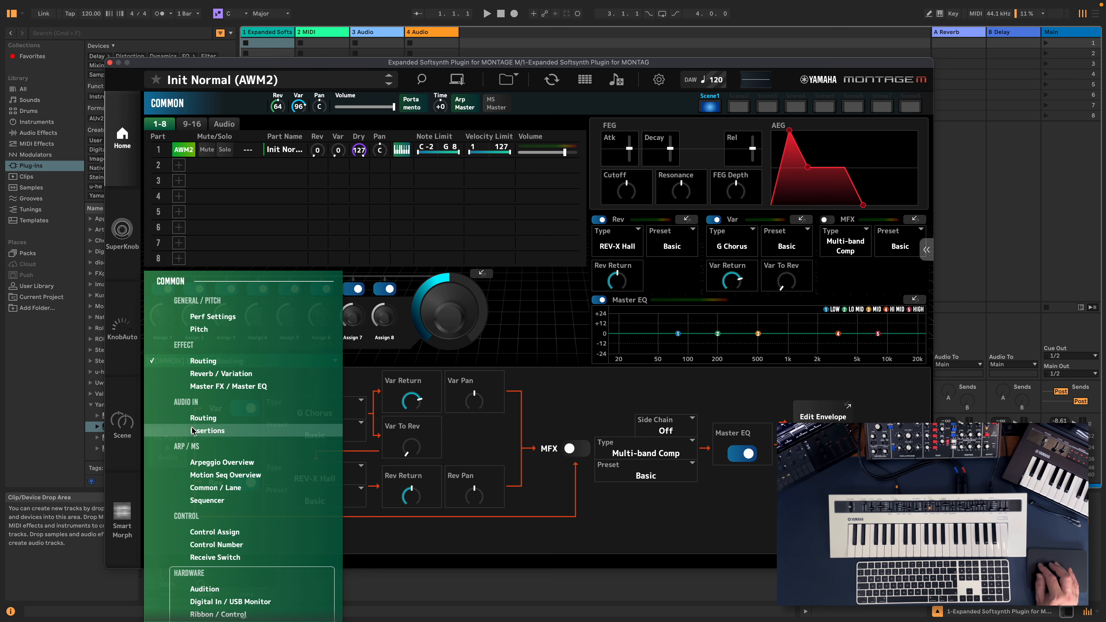
left_click(207, 420)
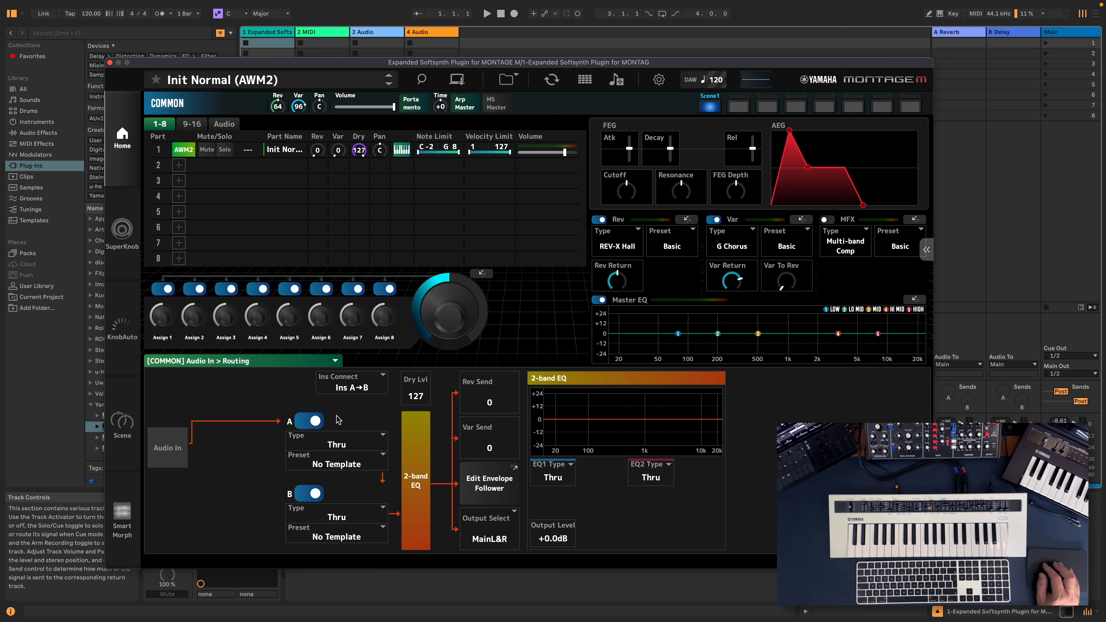
Set the Audio In insertion effect A type to Delay LCR.
left_click(376, 444)
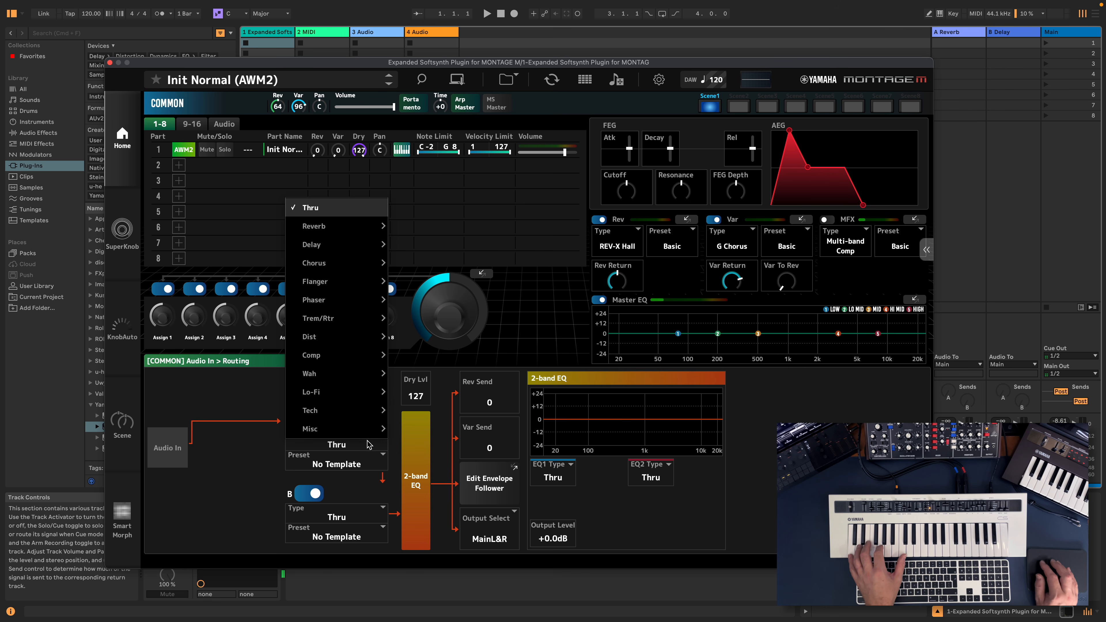
left_click(331, 244)
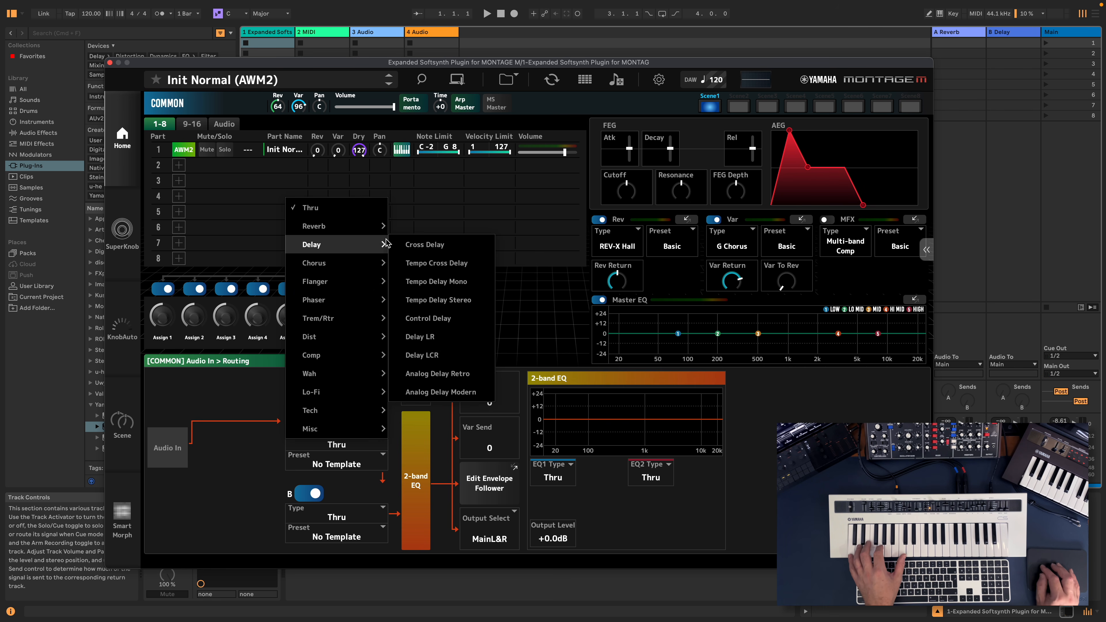
left_click(421, 353)
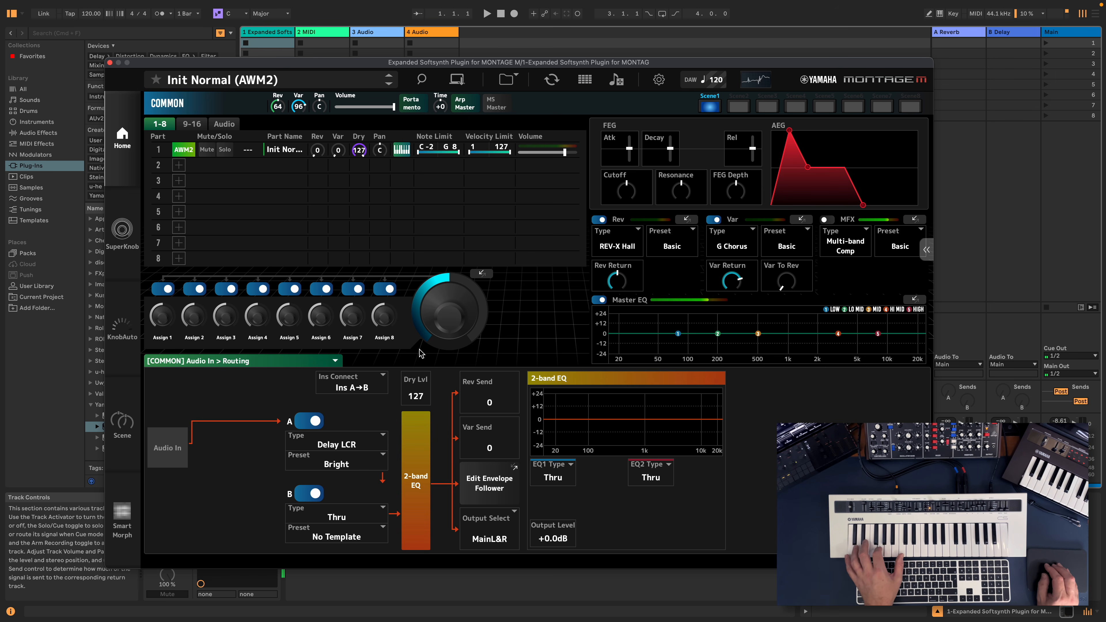
Set the Audio In insertion effect B type to G Chorus.
left_click(361, 517)
mouse_move(359, 336)
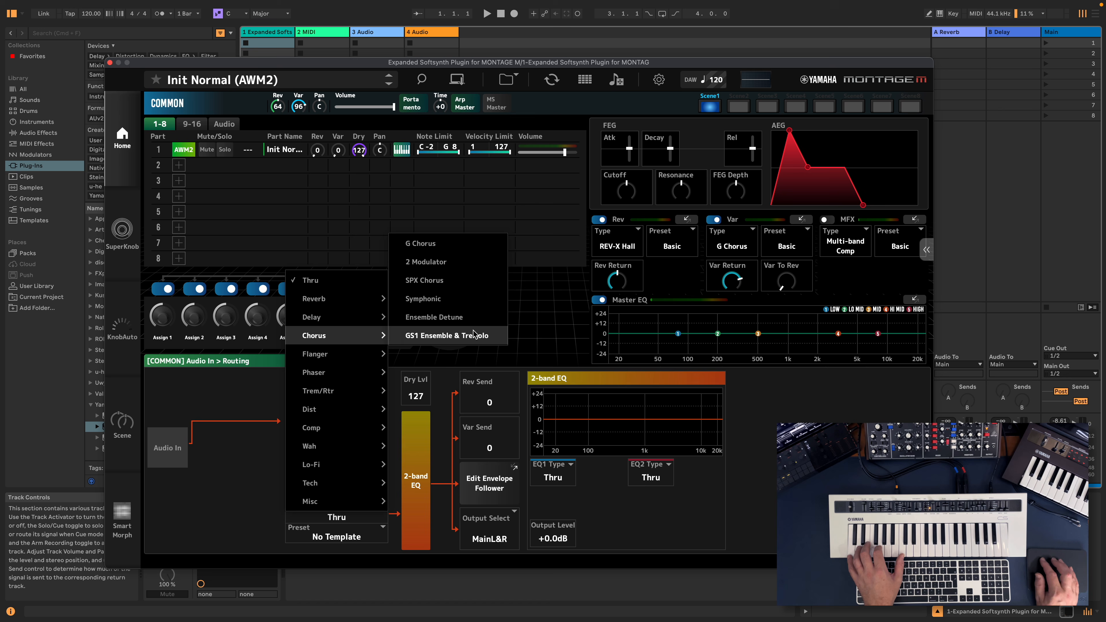
left_click(441, 247)
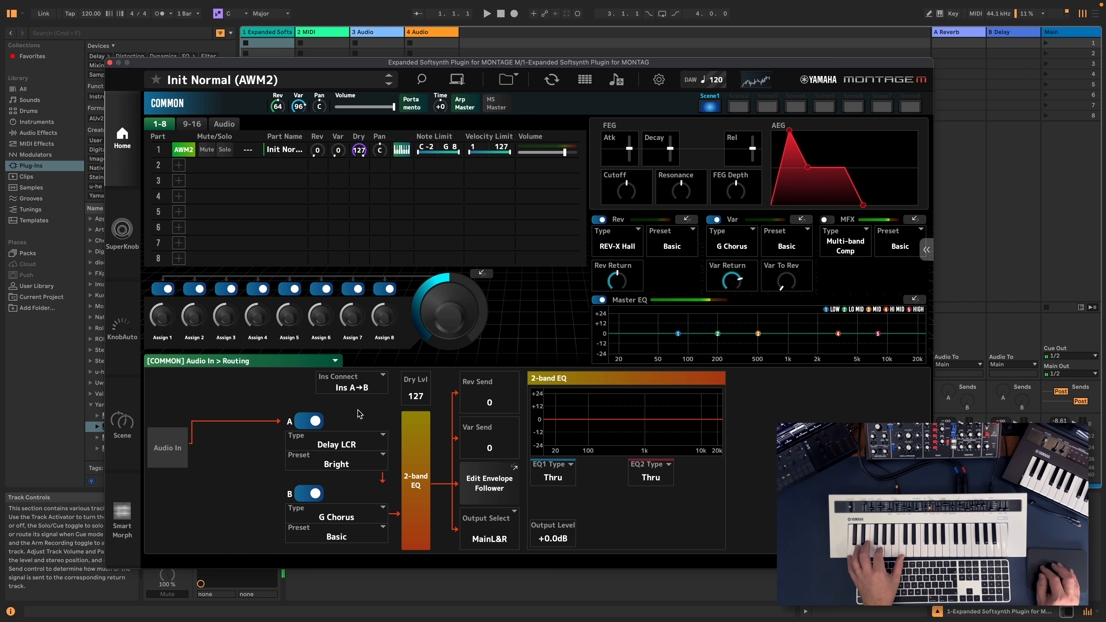
Switch the Audio In insertion effects A and B off and on to compare the sound, leaving both enabled.
left_click(315, 420)
left_click(309, 497)
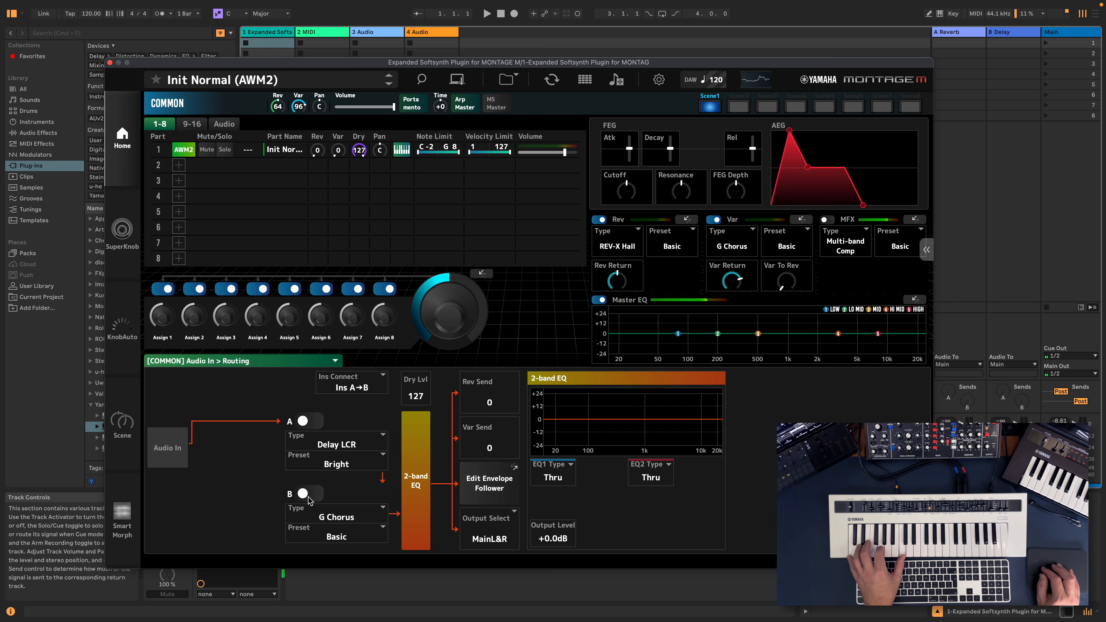
left_click(309, 496)
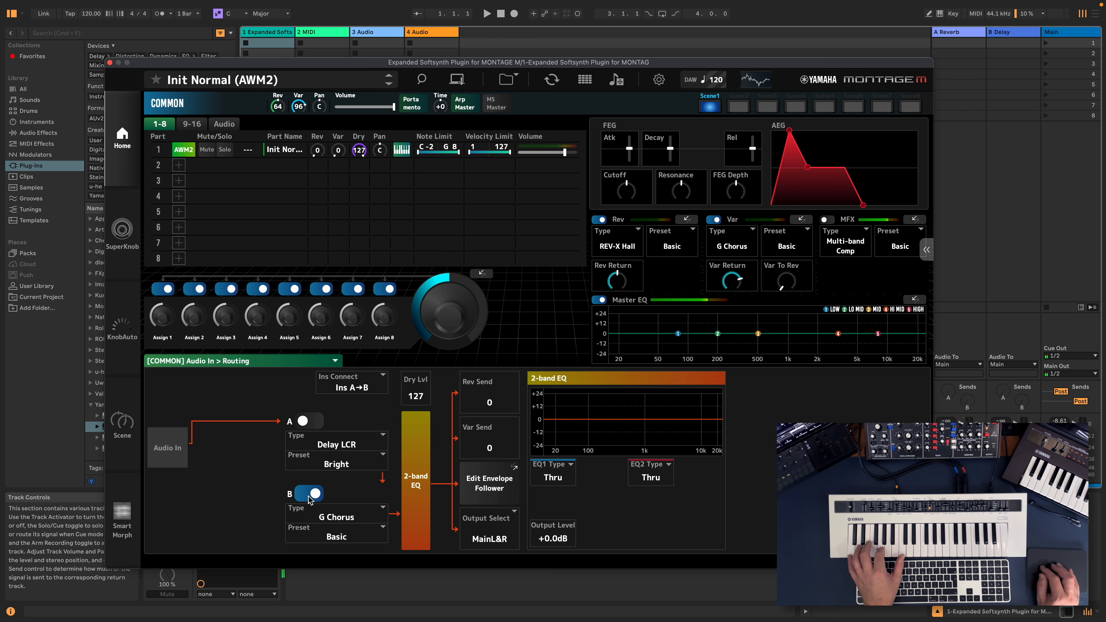
left_click(309, 496)
left_click(309, 420)
left_click(307, 422)
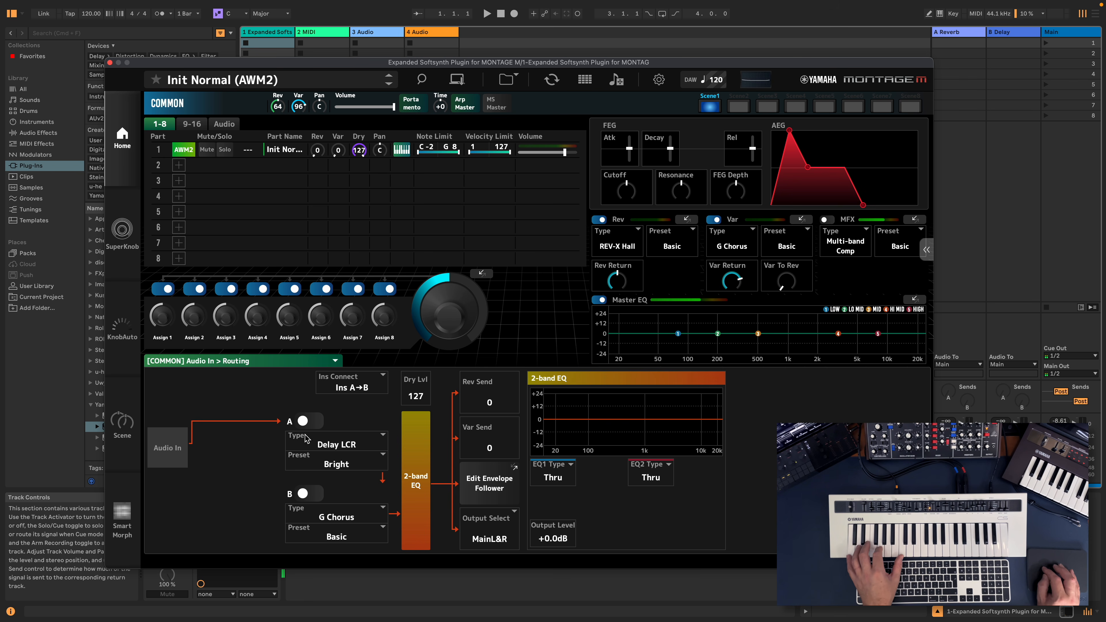
left_click(308, 494)
left_click(312, 422)
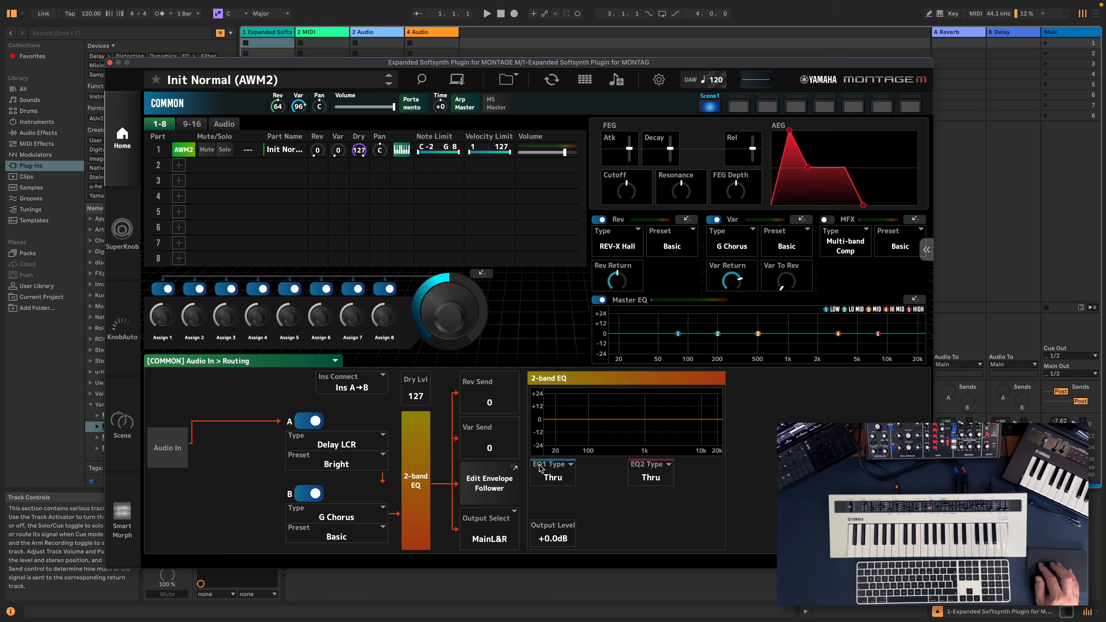
Set EQ1 of the Audio In 2-band EQ to Low Shelf and boost its gain by about 11 dB.
left_click(555, 471)
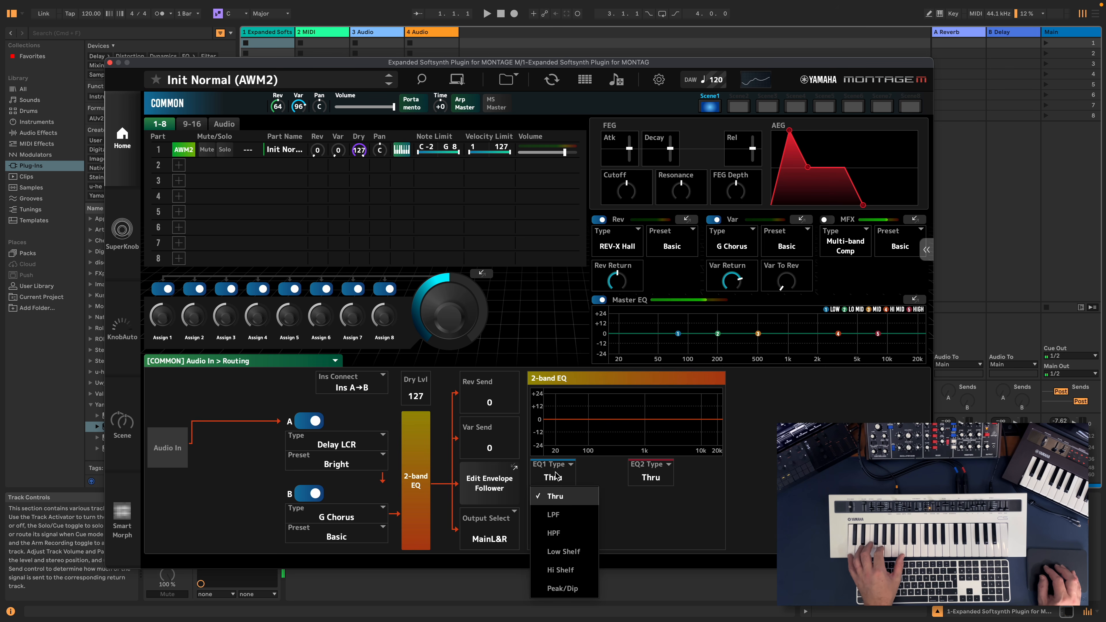
left_click(567, 551)
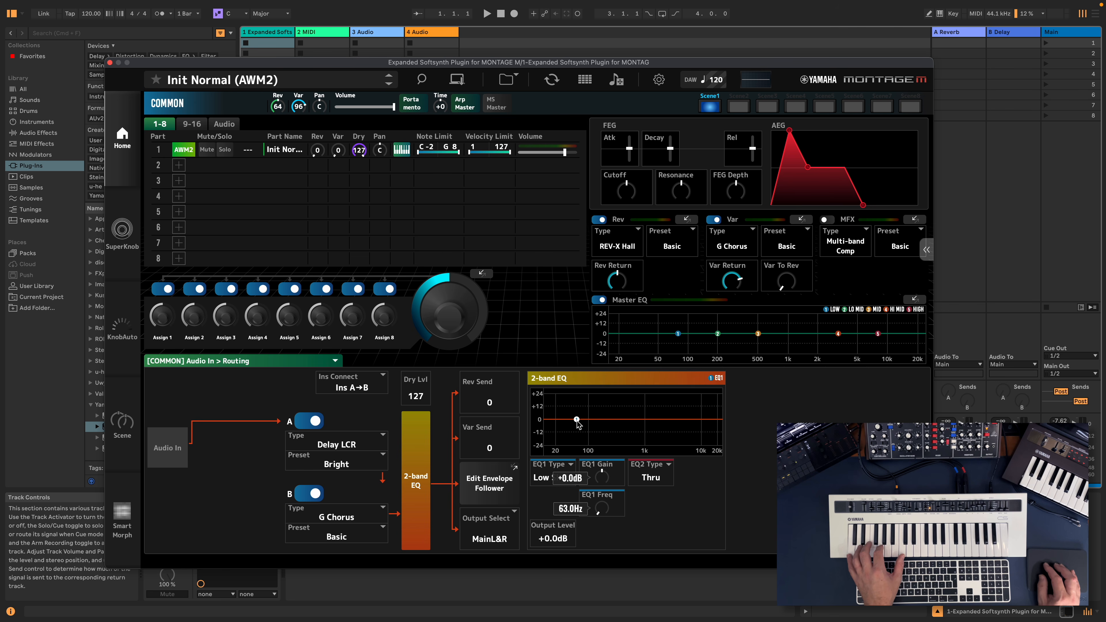
mouse_move(577, 419)
left_mouse_down()
mouse_move(579, 407)
mouse_move(610, 434)
mouse_move(640, 418)
mouse_move(614, 429)
mouse_move(570, 412)
mouse_move(568, 425)
mouse_move(567, 413)
left_mouse_up()
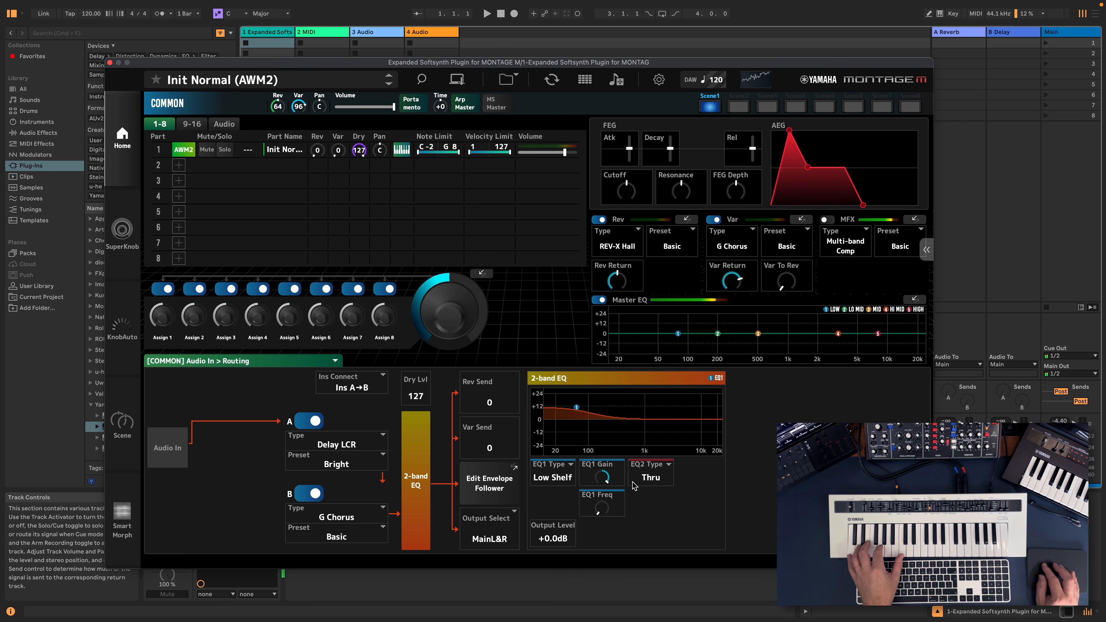
Set EQ2 of the Audio In 2-band EQ to Hi Shelf and boost it by about 9 dB near 9 kHz.
left_click(652, 476)
left_click(662, 569)
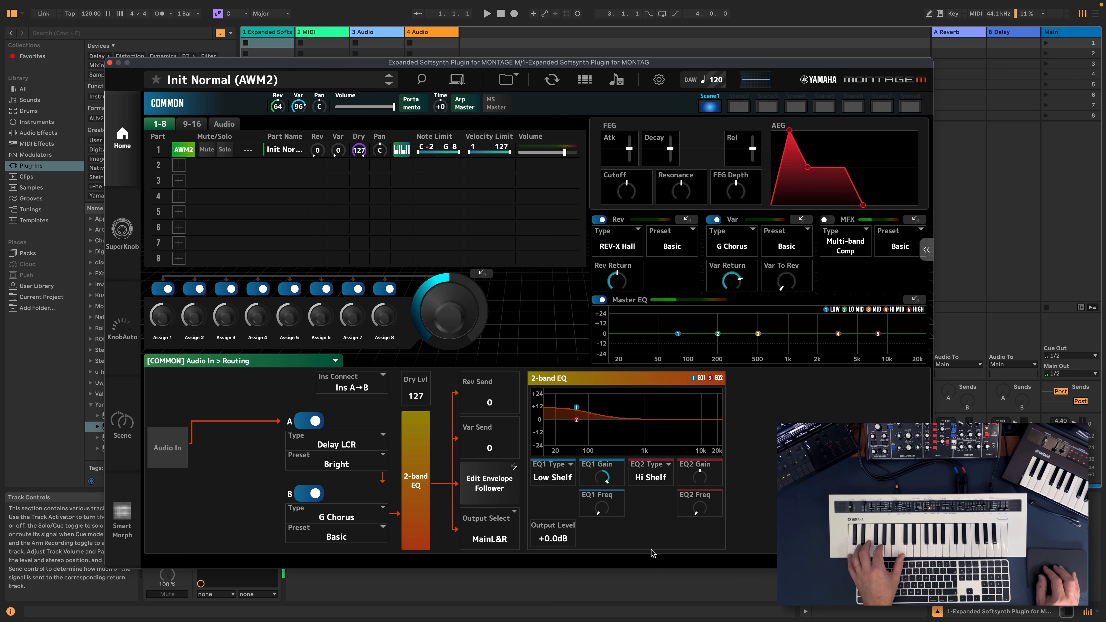
left_click_drag(577, 421, 699, 411)
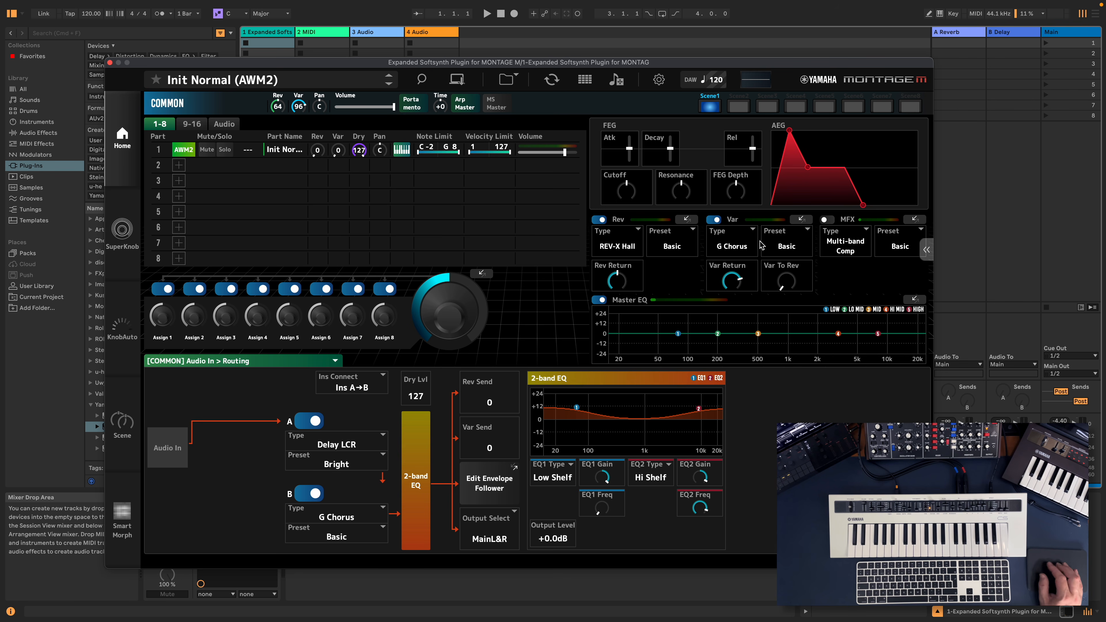
Change the Variation effect type to VCM Flanger.
left_click(750, 244)
mouse_move(738, 351)
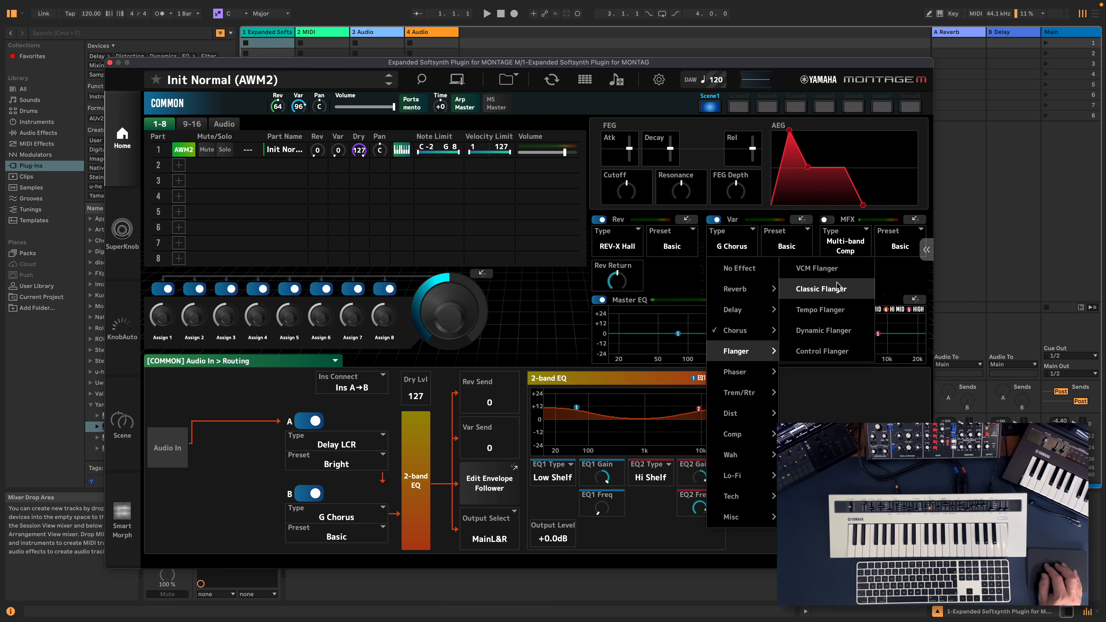
left_click(823, 271)
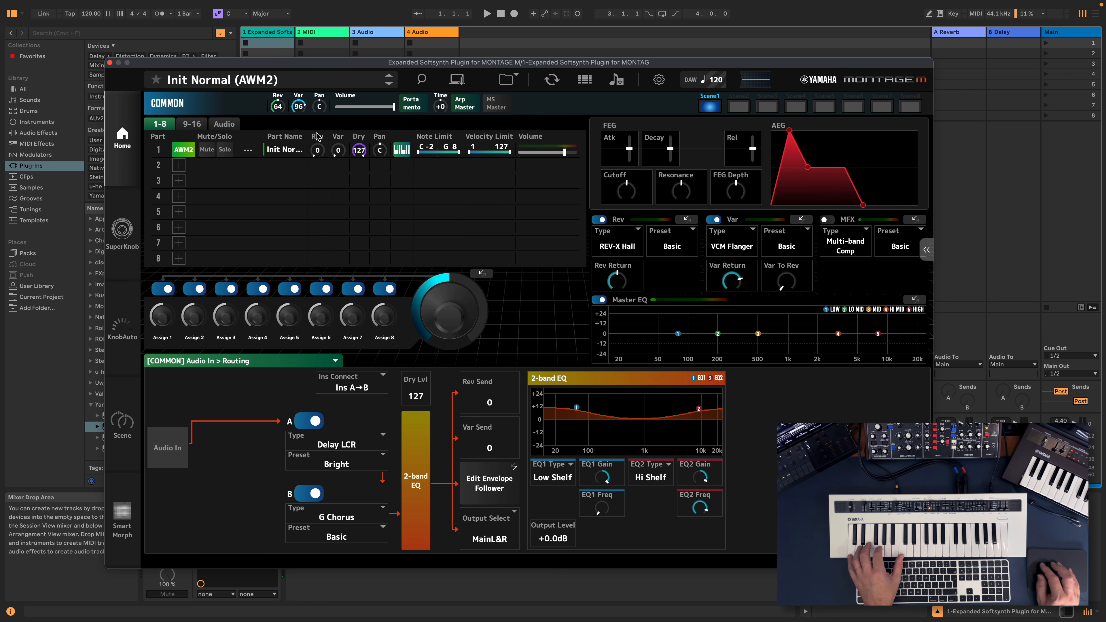
Show the Audio In part and set its Variation send to 63 and its Reverb send to 62.
left_click(224, 125)
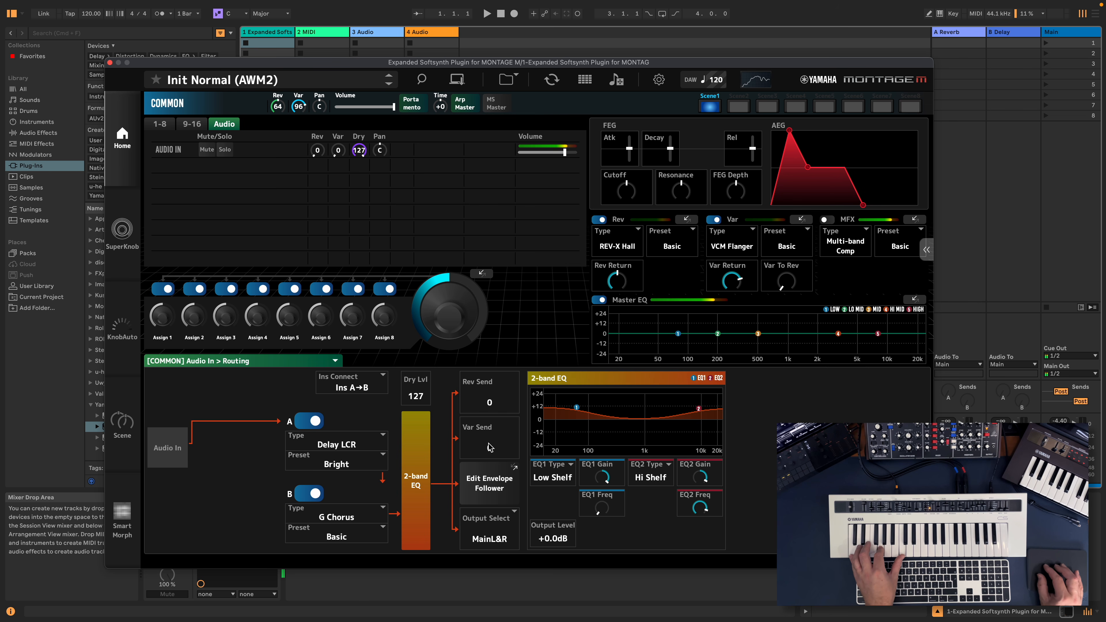
left_click_drag(489, 447, 491, 404)
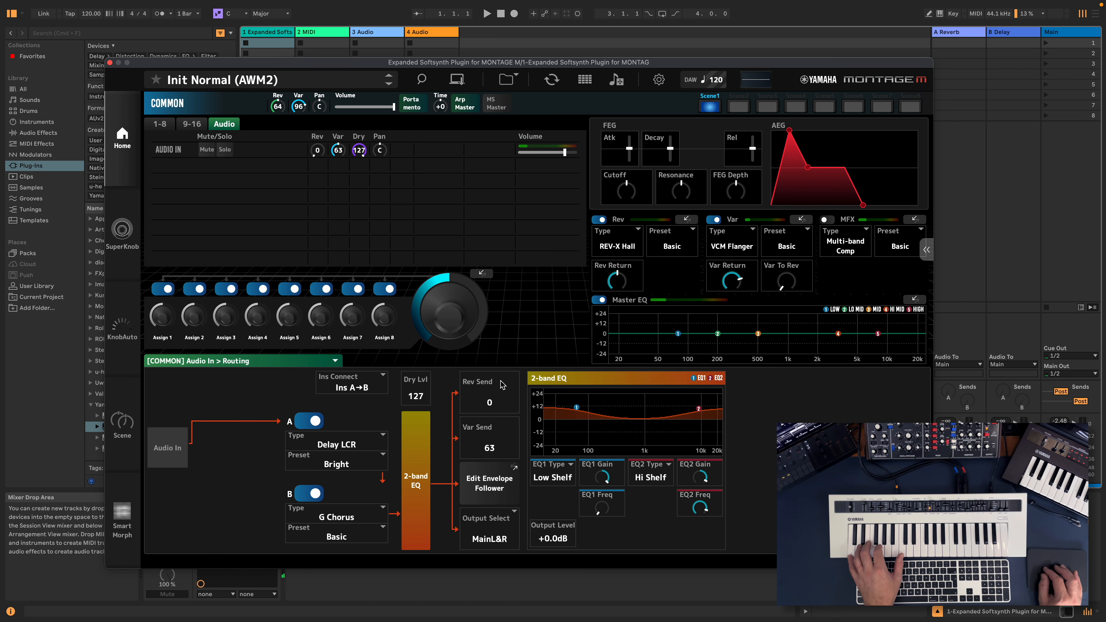
left_click_drag(490, 401, 495, 360)
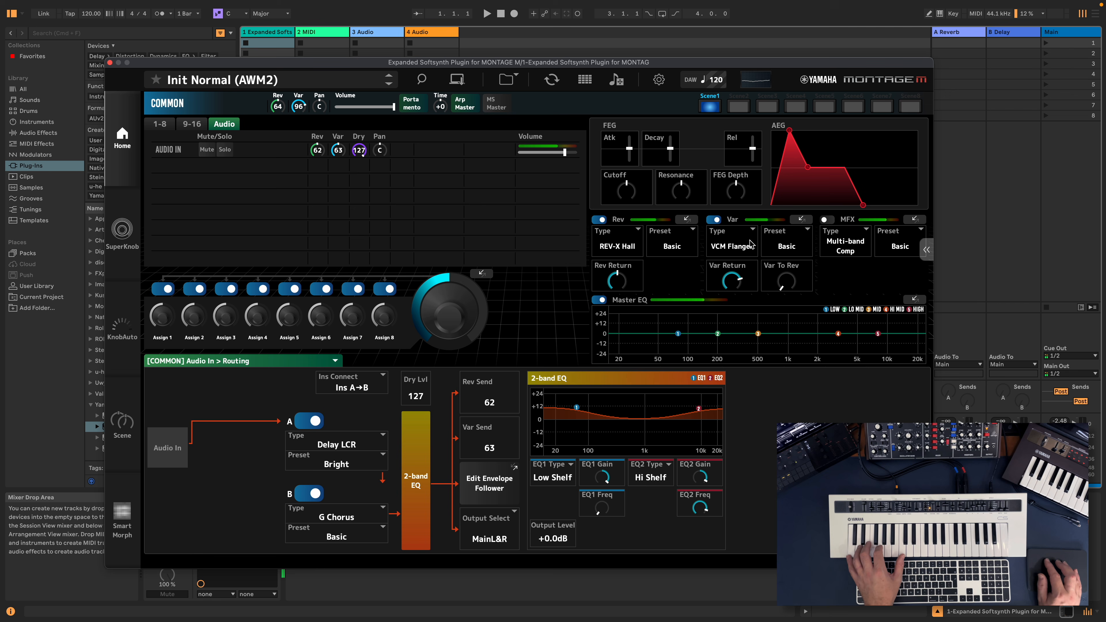
Bypass the Variation effect and Audio In insertion effects A and B, and set the REV-X Hall preset to Church.
left_click(713, 219)
left_click(310, 421)
left_click(306, 495)
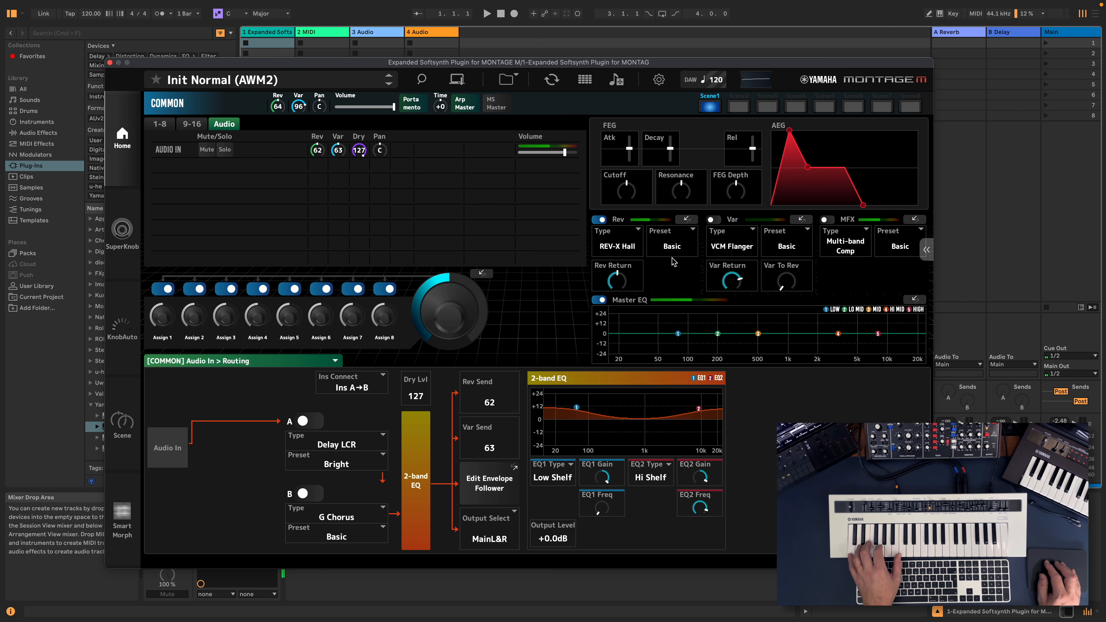
left_click(673, 248)
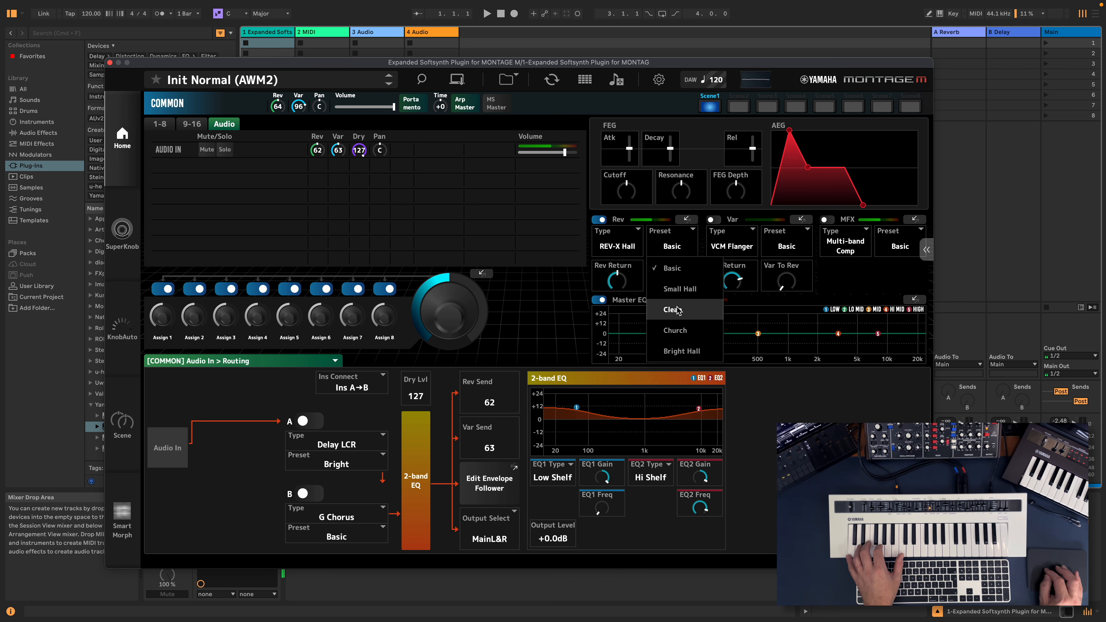
left_click(676, 330)
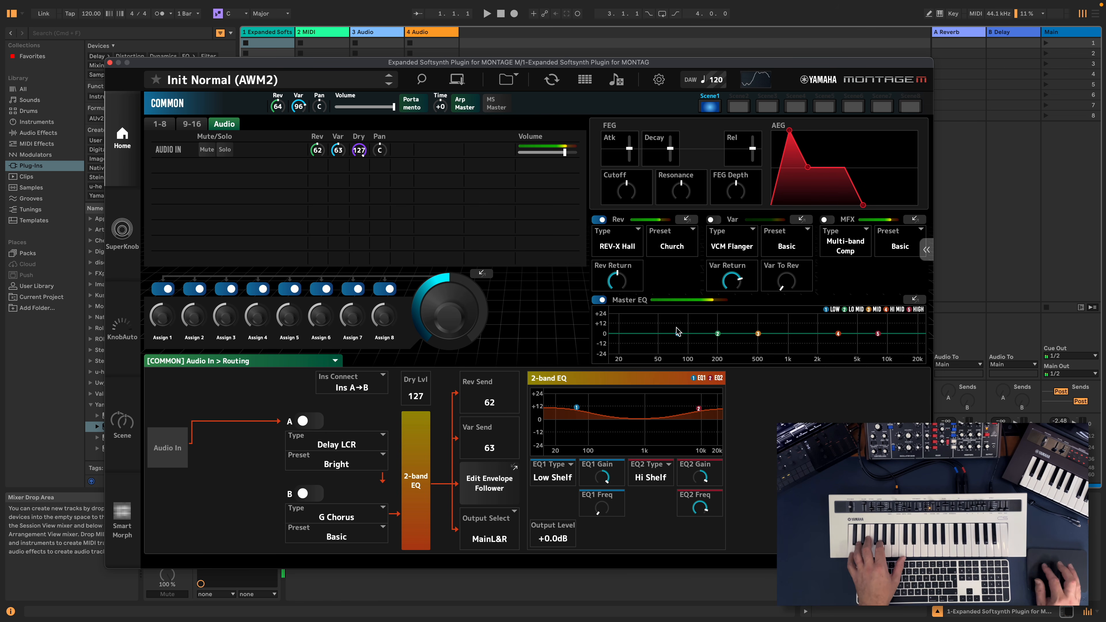
Re-enable the Variation effect and insertion effects A and B, and lower the Audio In EQ2 gain to about 5 dB.
left_click(713, 219)
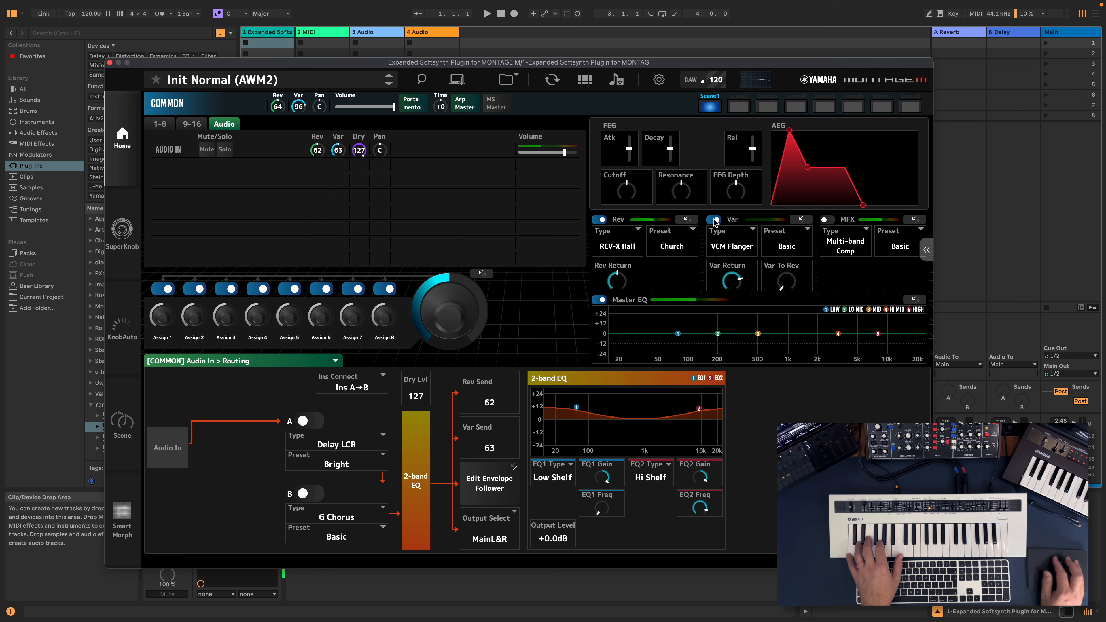
left_click(305, 420)
left_click(307, 493)
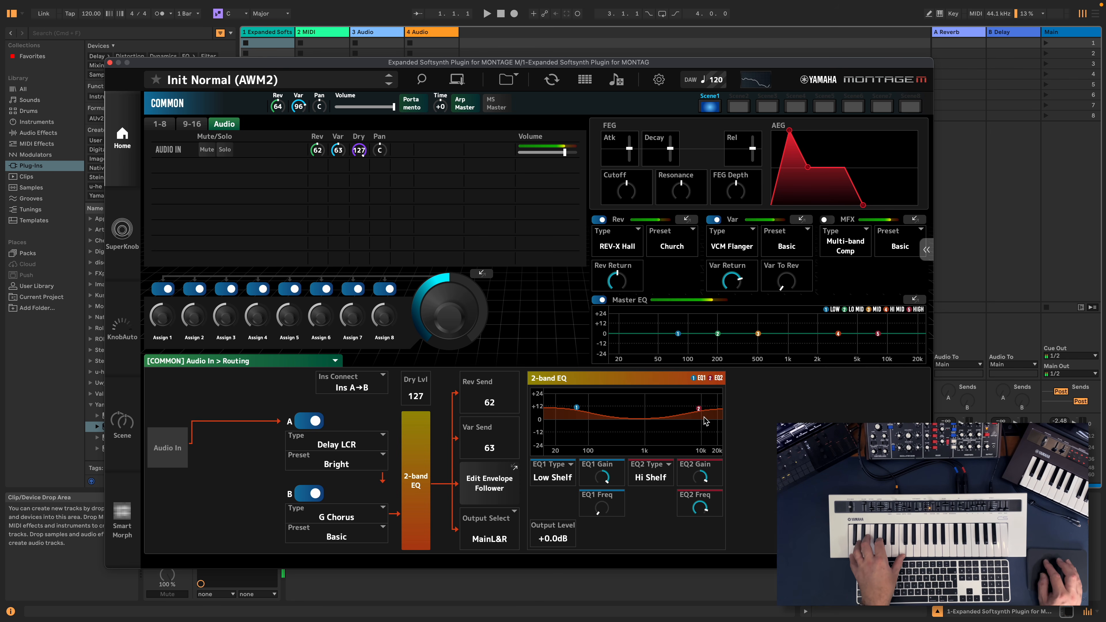
left_click_drag(698, 409, 701, 415)
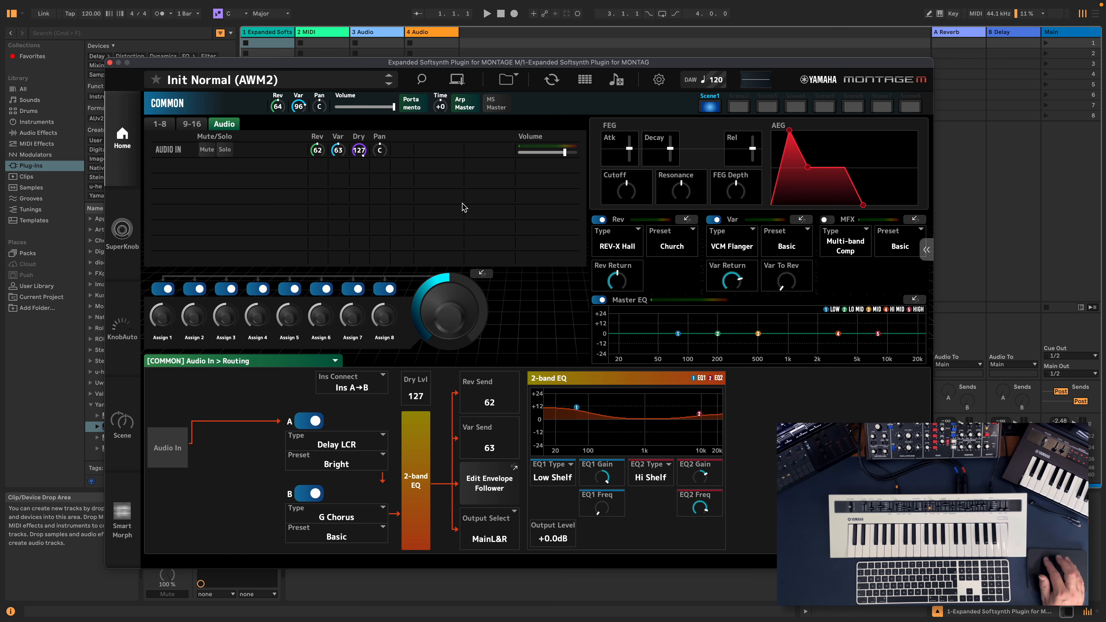
Store the performance under the name ESP FX.
left_click(457, 80)
left_click(549, 390)
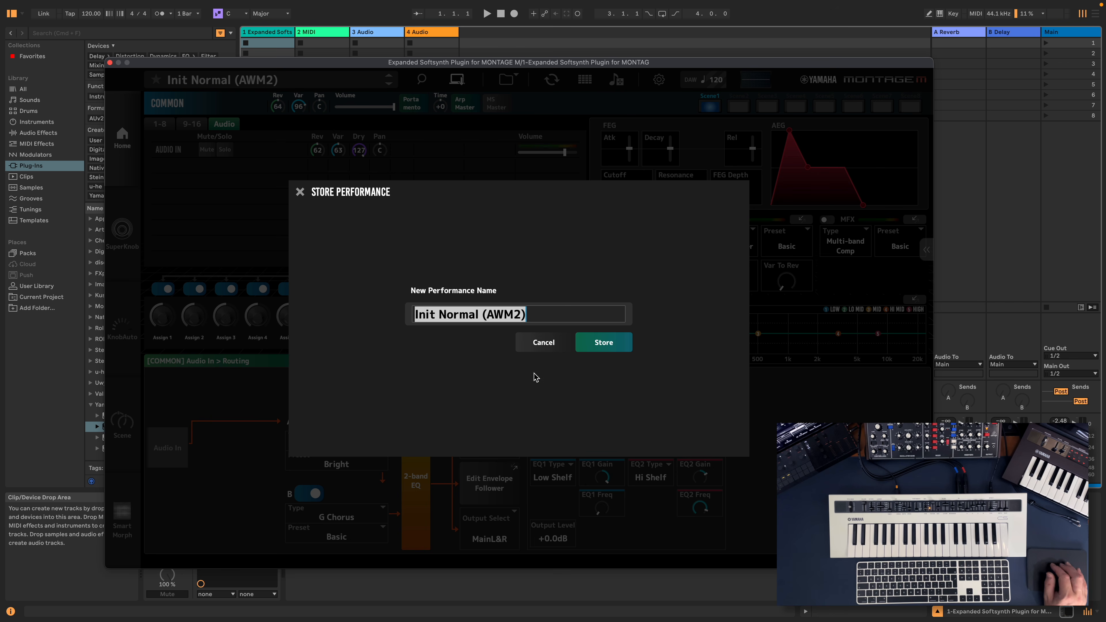
type("ESP")
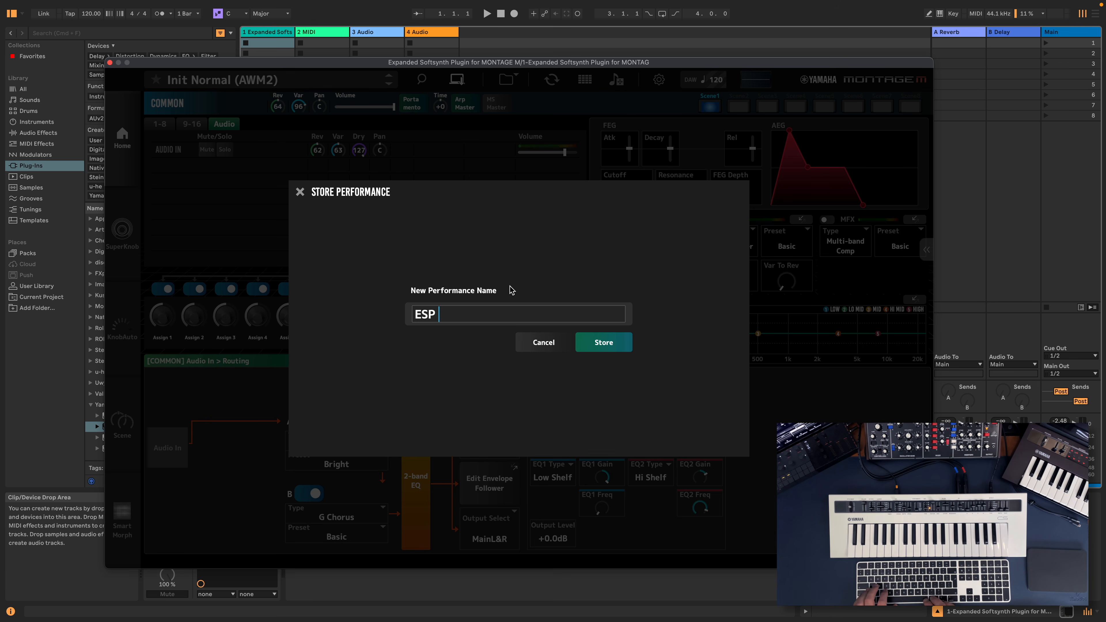
type(" FX")
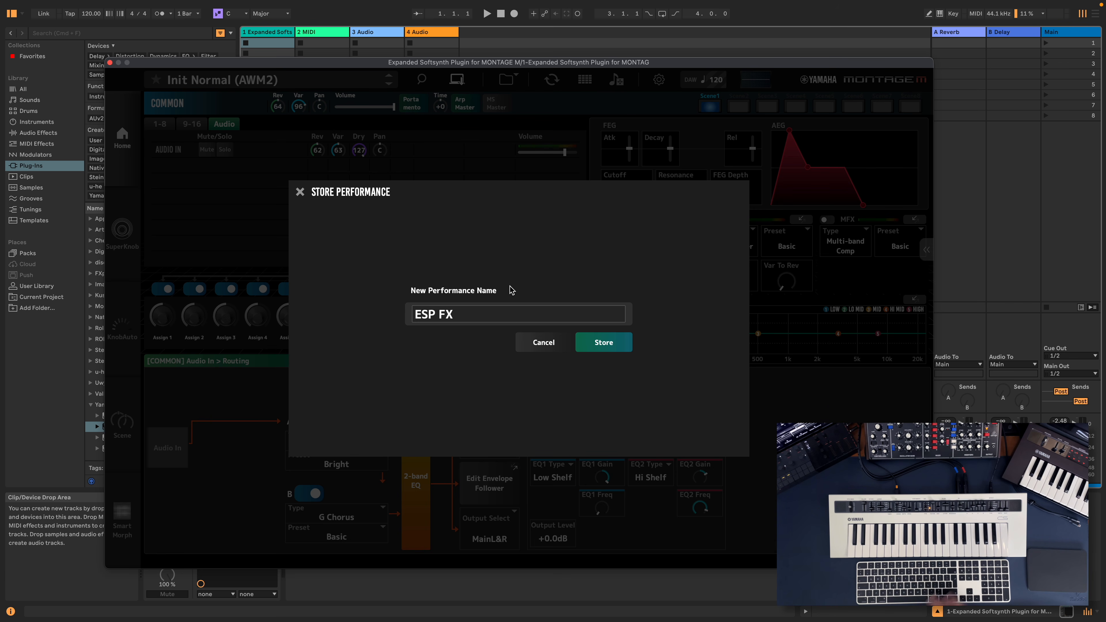
key("Return")
left_click(607, 349)
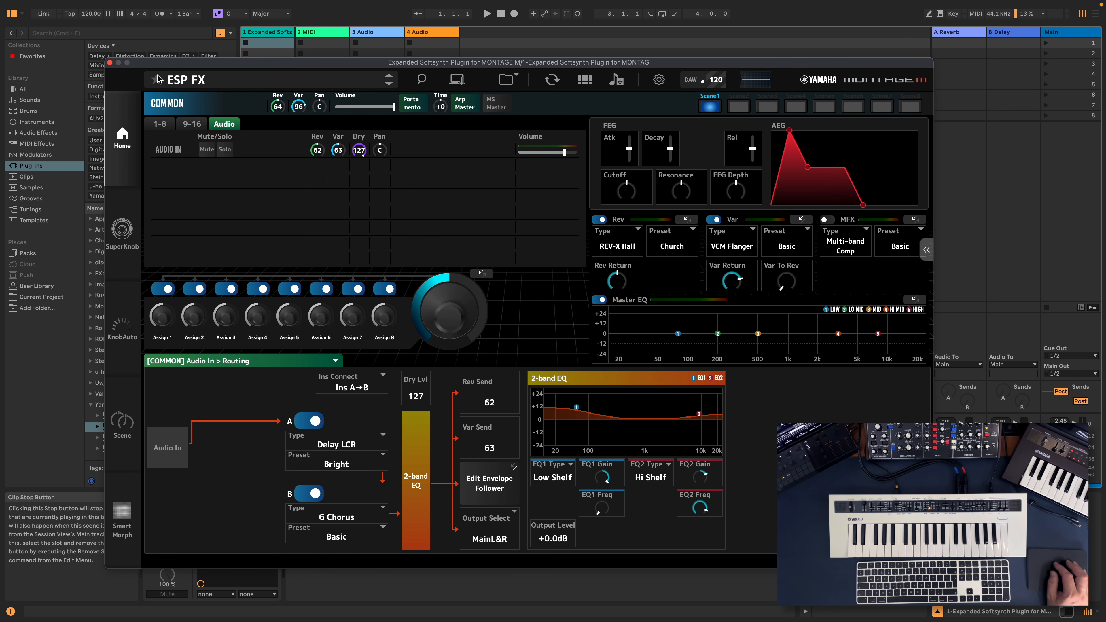
Set the 4 Audio track's input to 3 SM7B and its monitoring to In.
left_click_drag(208, 64, 586, 109)
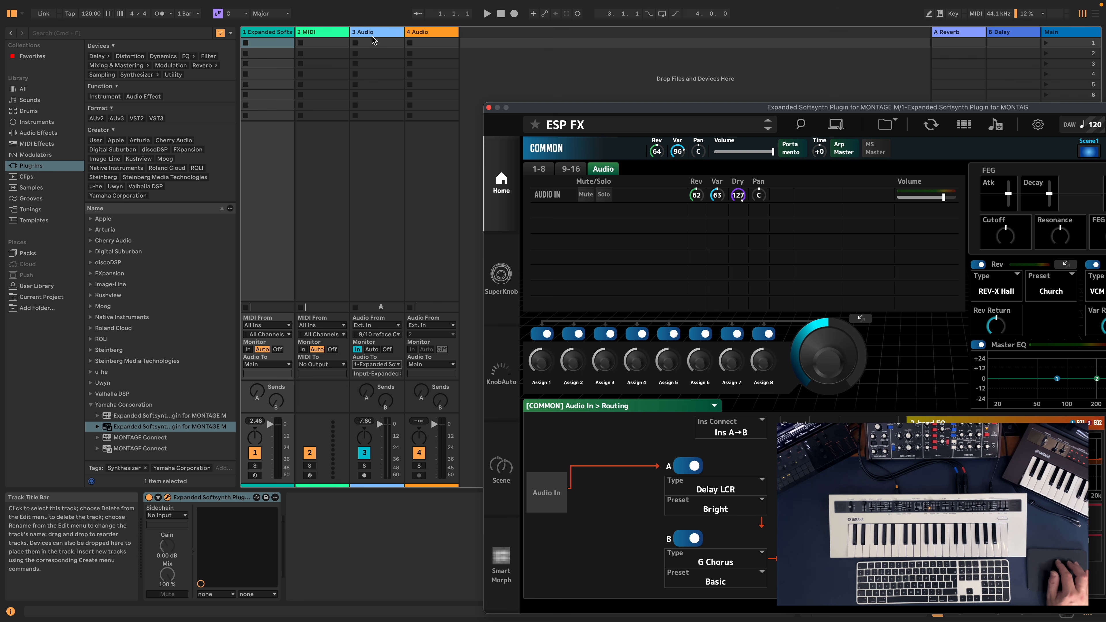
left_click(431, 334)
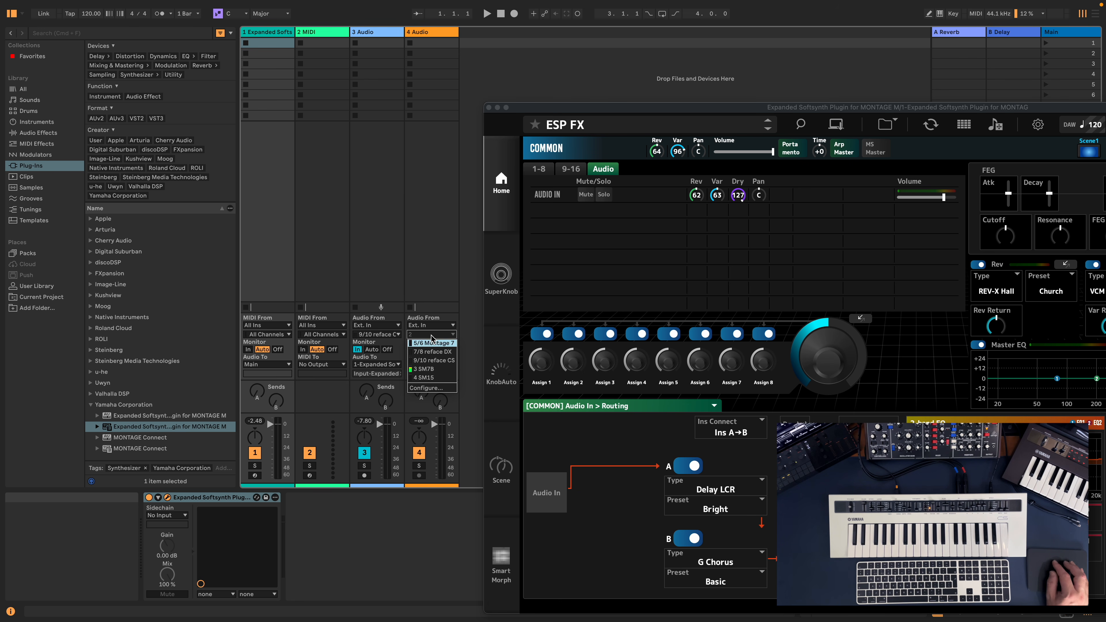
left_click(425, 369)
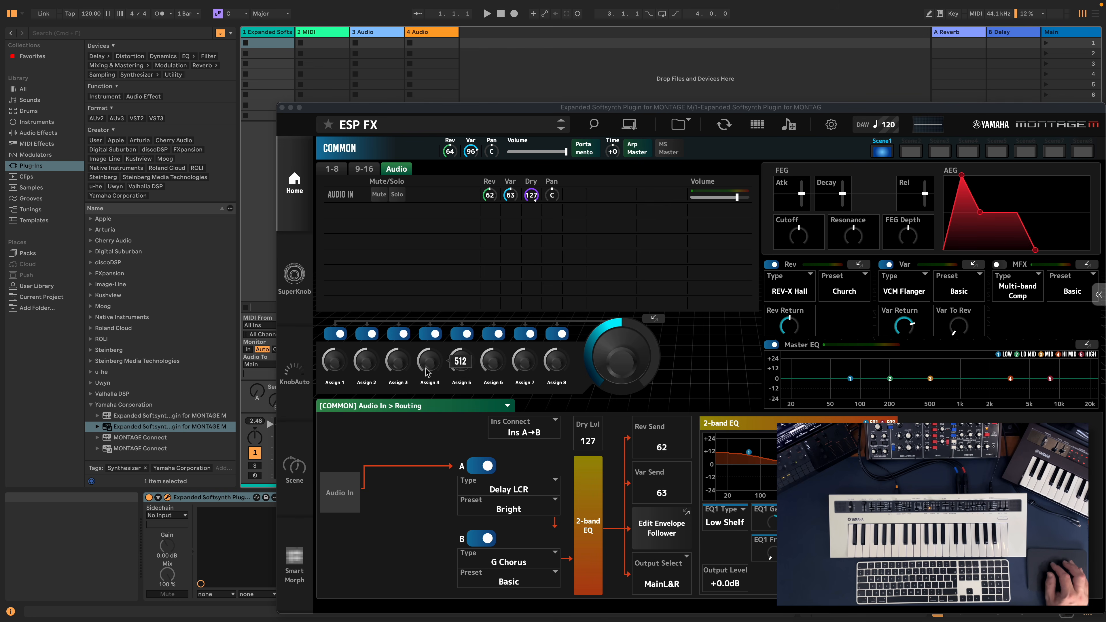
left_click_drag(383, 110, 750, 112)
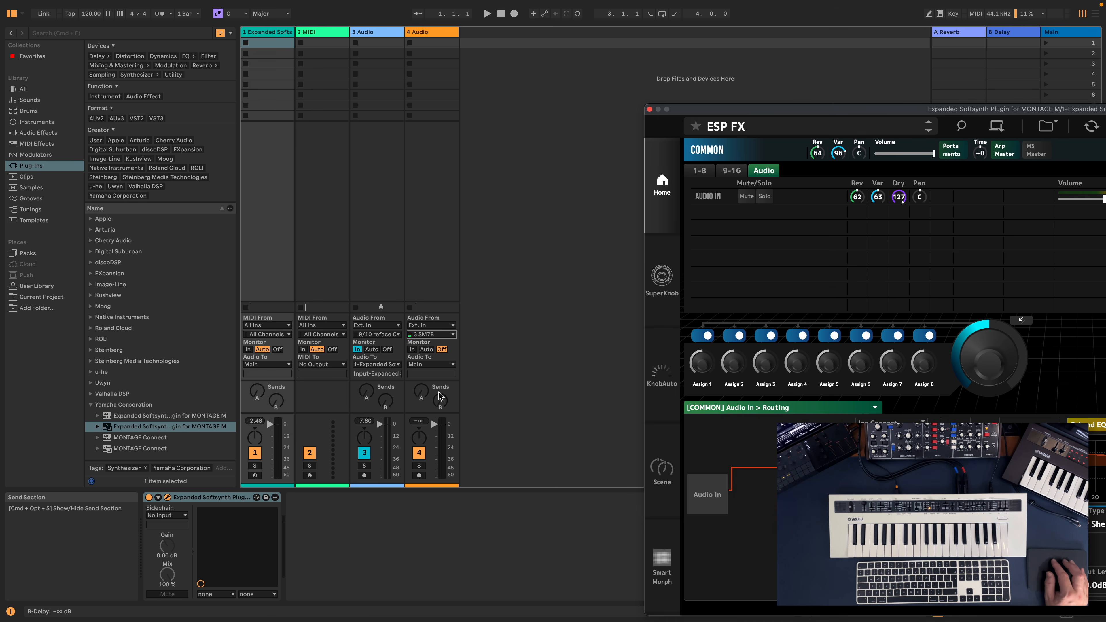
left_click(413, 350)
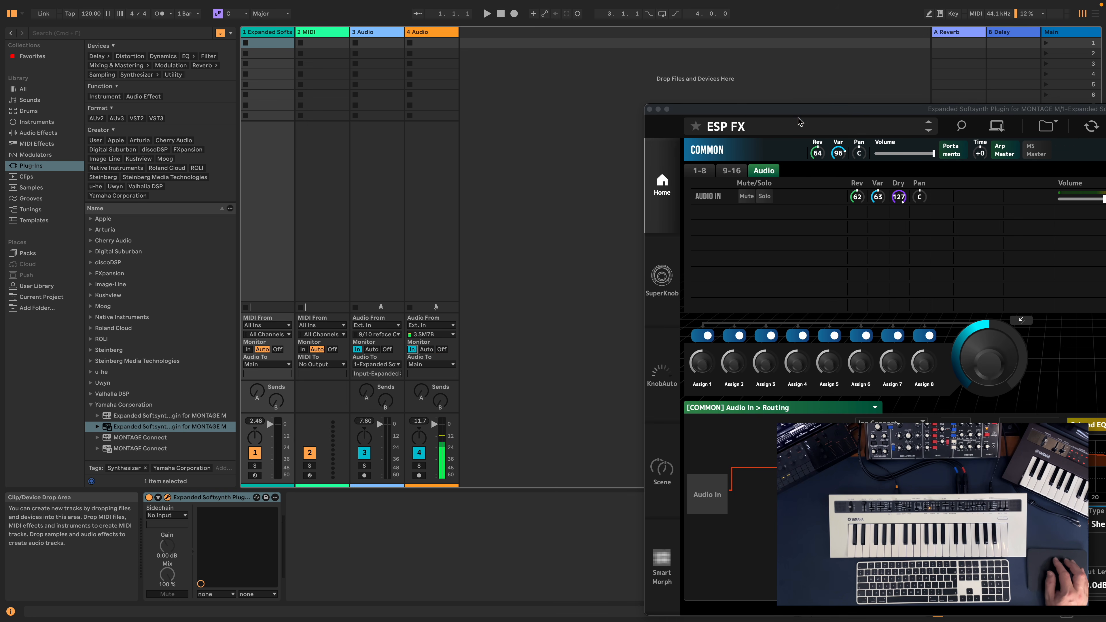
Load the Init Normal (AWM2) performance from the Init category.
left_click_drag(789, 112, 659, 80)
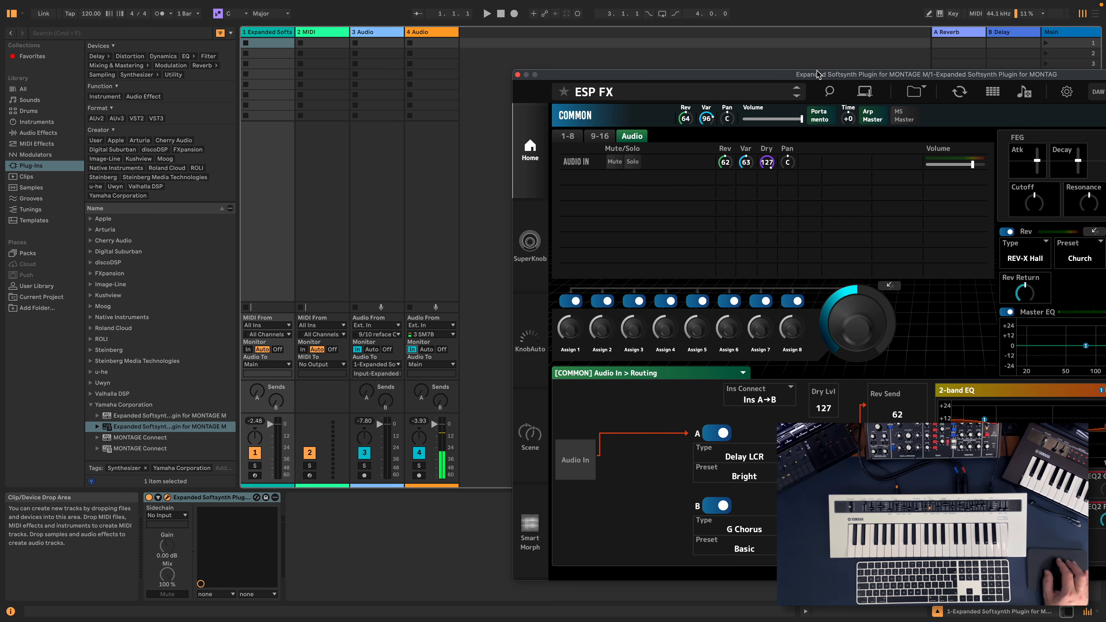
left_click_drag(819, 75, 681, 75)
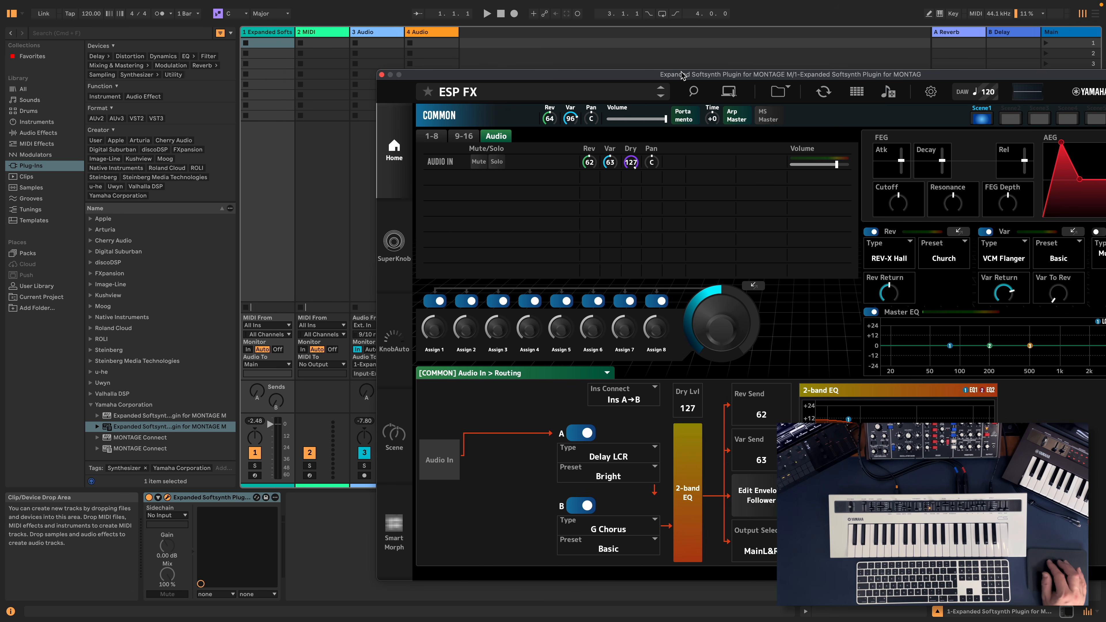
left_click(691, 92)
left_click(878, 174)
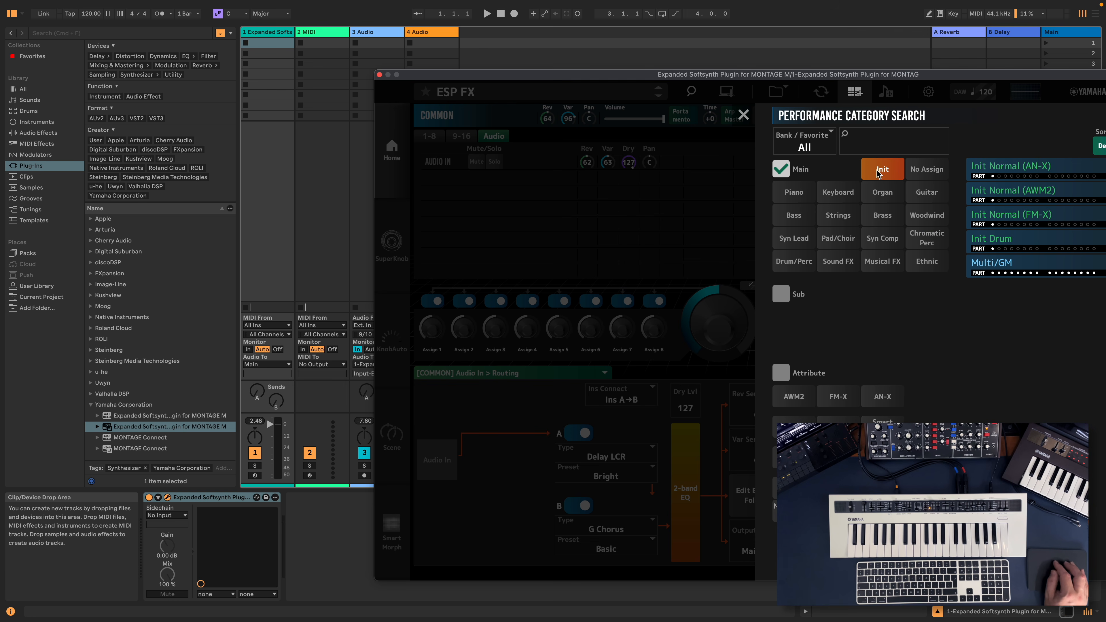
left_click(1019, 198)
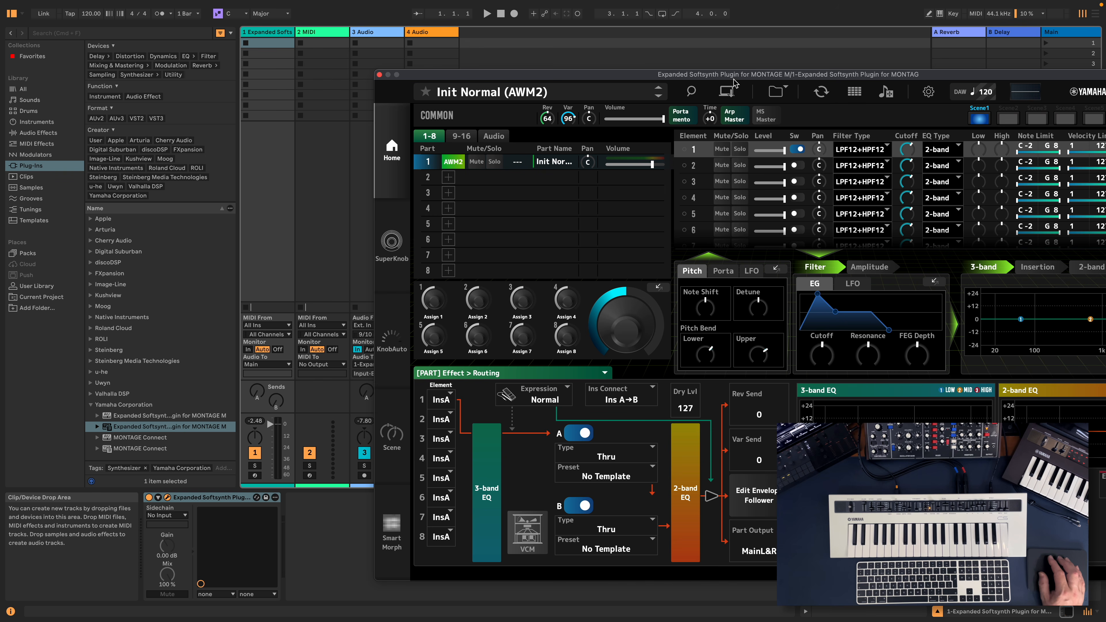
Route the 4 Audio track's output to the track 1-Expanded Softsynth Plugin for MONTAGE M.
left_click_drag(734, 80, 919, 78)
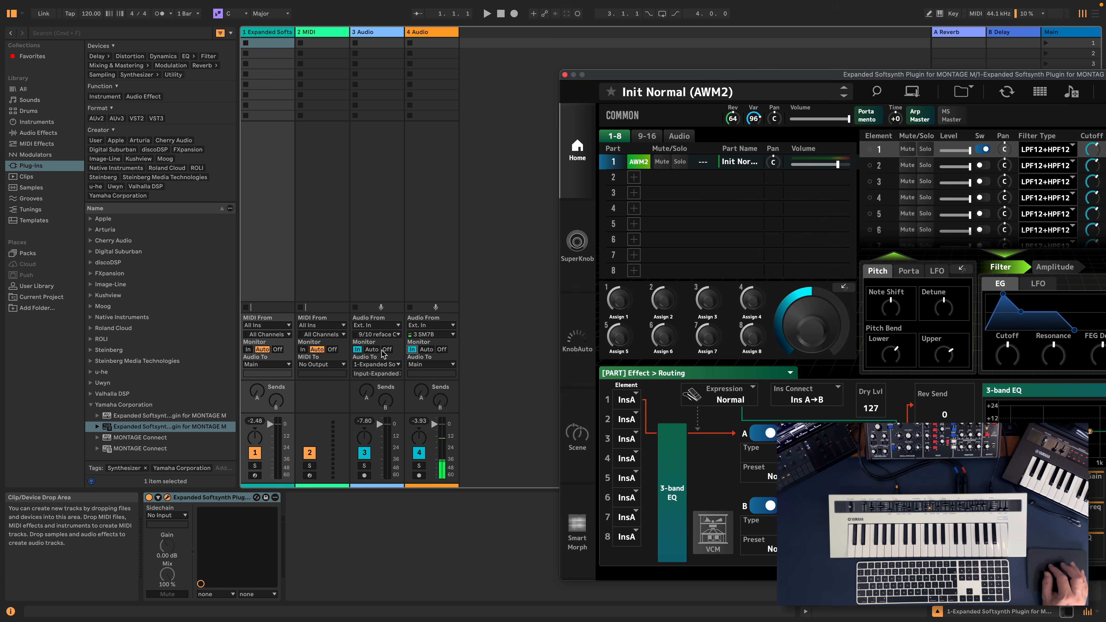
left_click(430, 365)
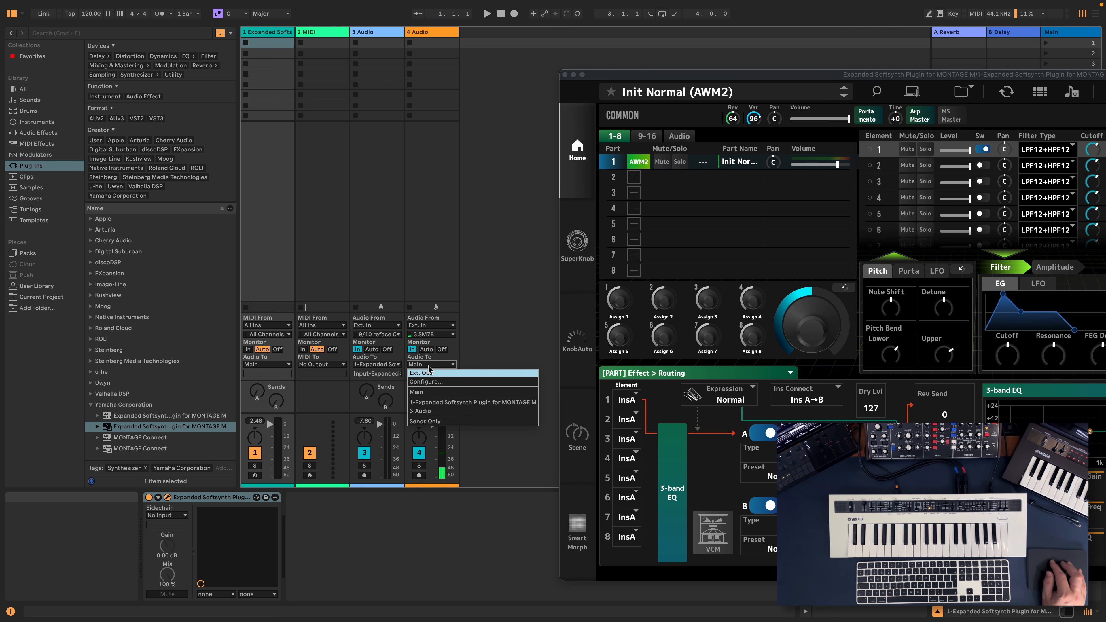
left_click(456, 407)
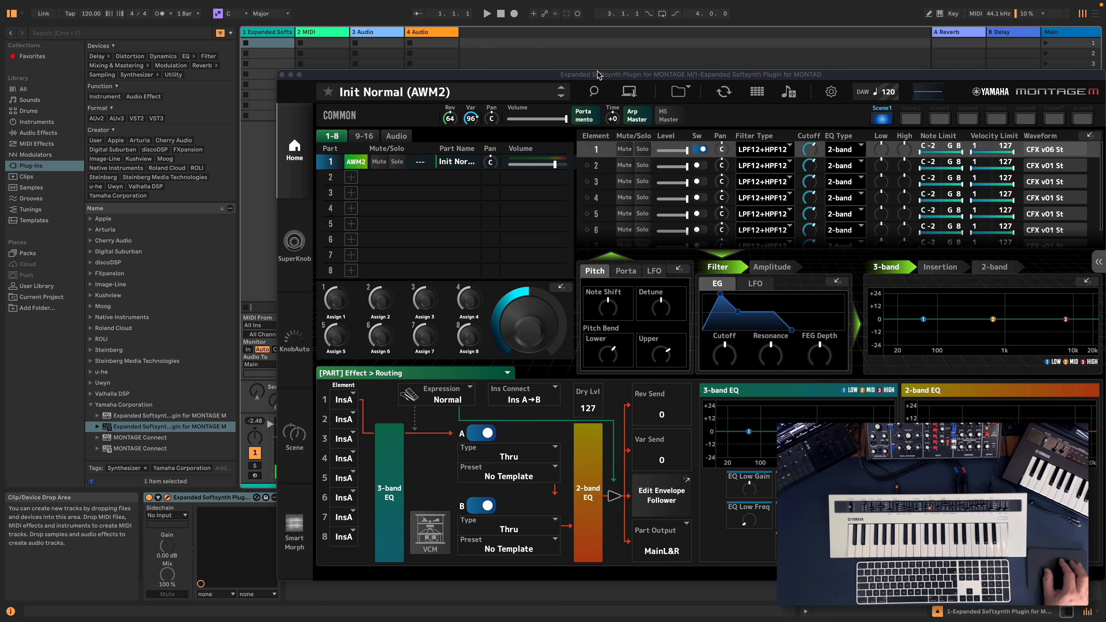
left_click_drag(588, 70, 808, 70)
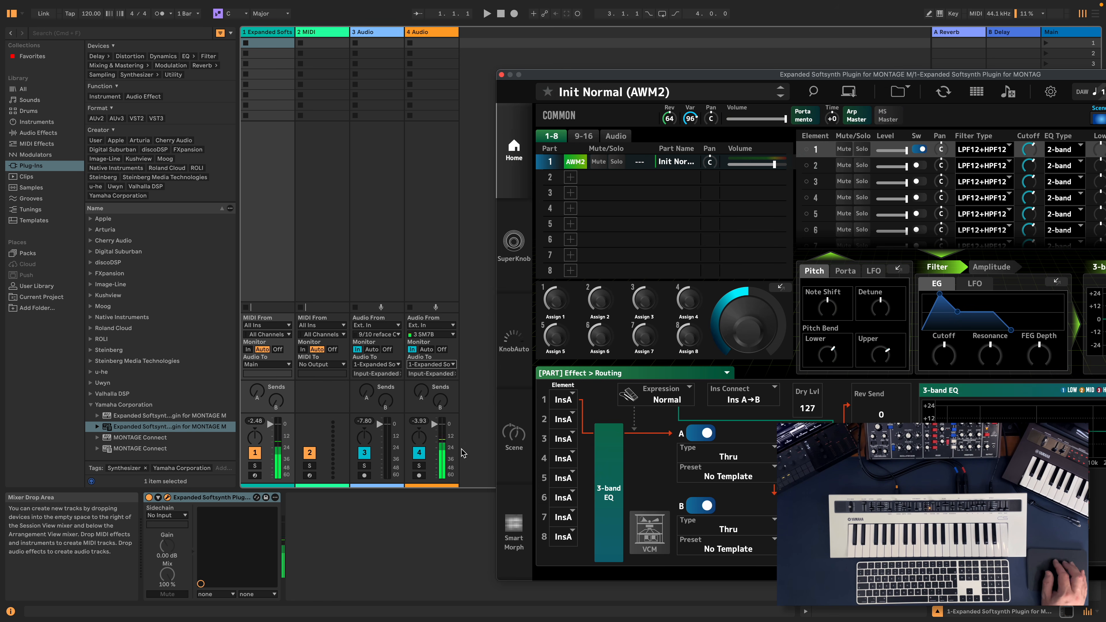
Open the Common Audio In routing in the plugin and raise its Reverb send to 43.
left_click_drag(795, 75, 457, 52)
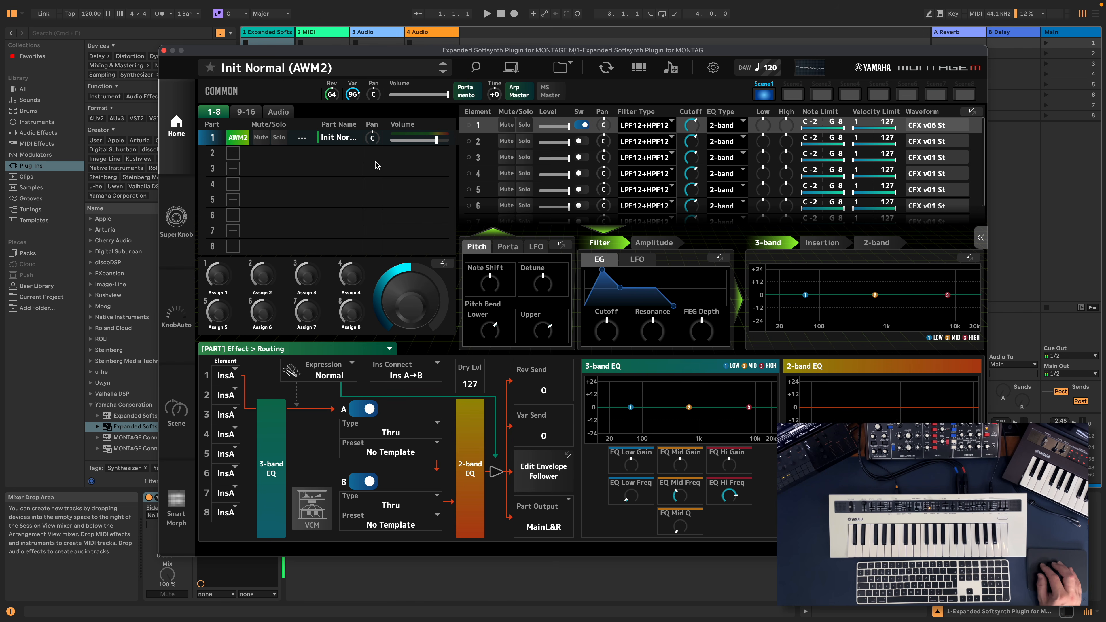
left_click(251, 95)
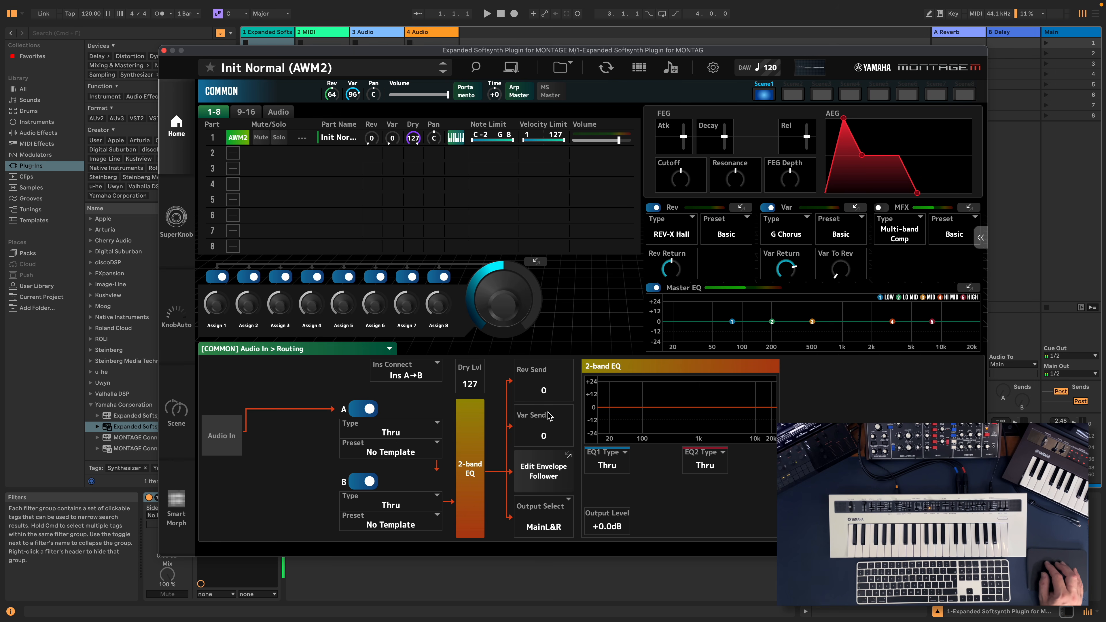
left_click_drag(545, 394, 547, 359)
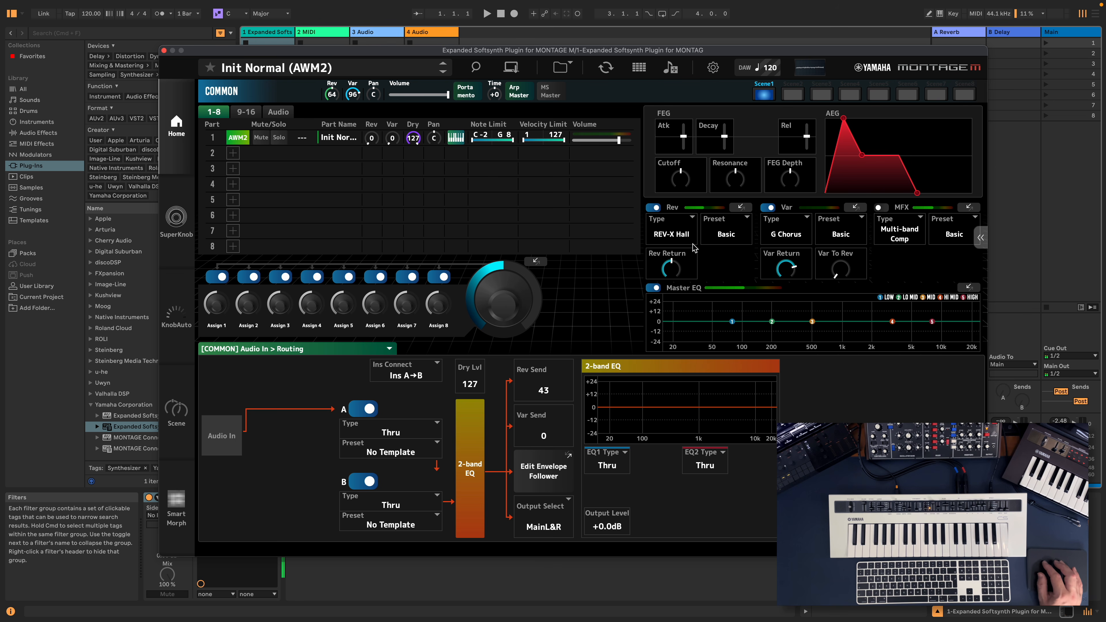
Change the Reverb effect type to Shimmer Reverb.
left_click(677, 231)
mouse_move(675, 279)
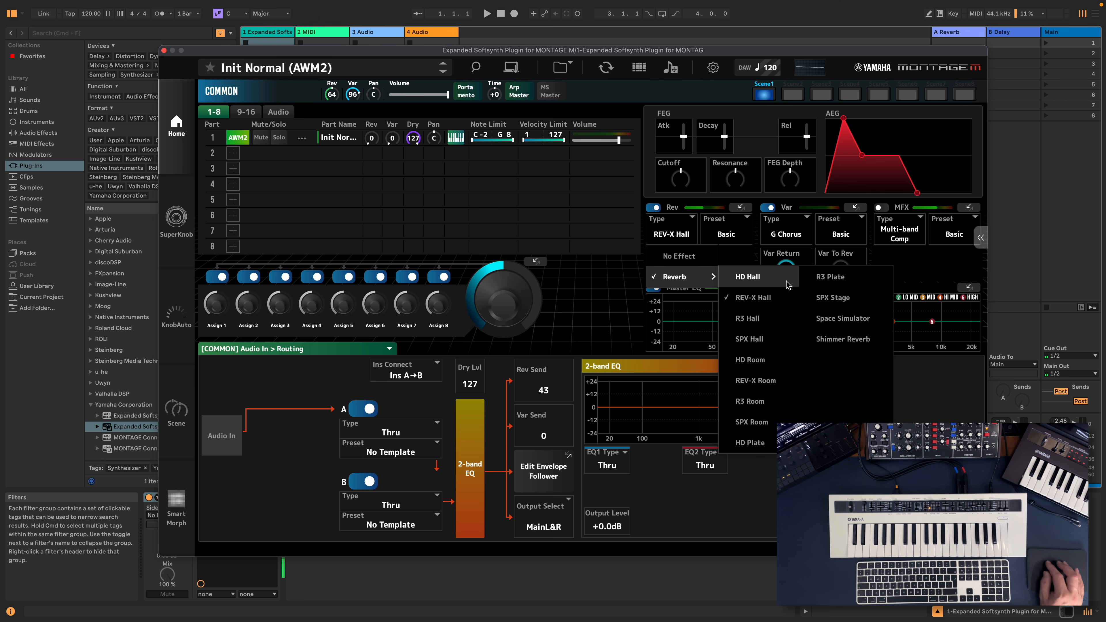
left_click(843, 339)
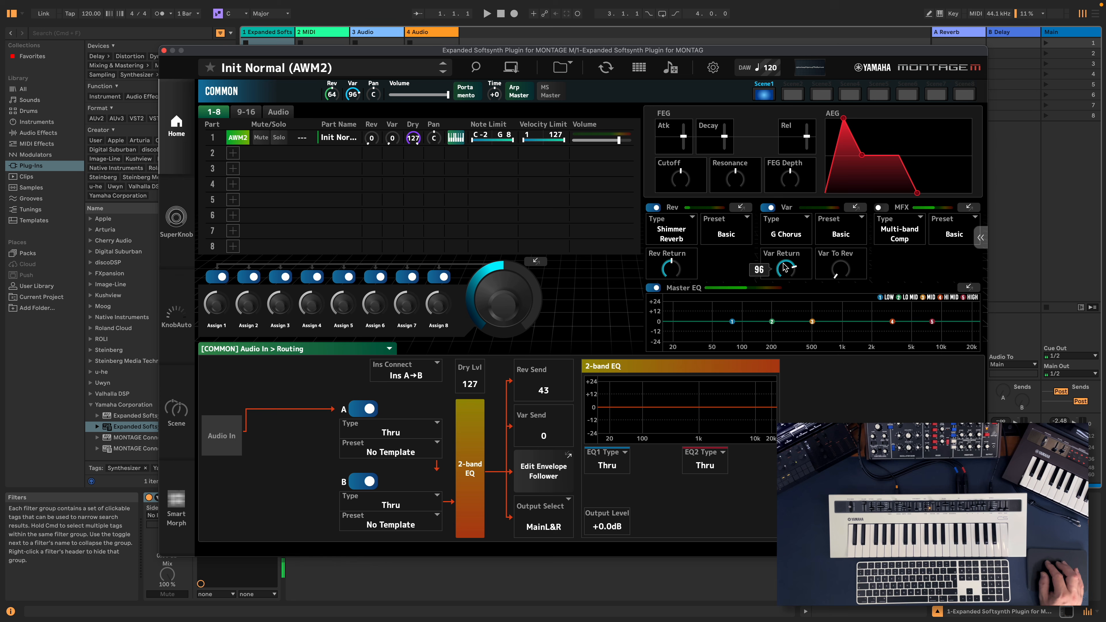
Try the Ambient preset on the Shimmer Reverb and return it to Basic.
left_click(726, 237)
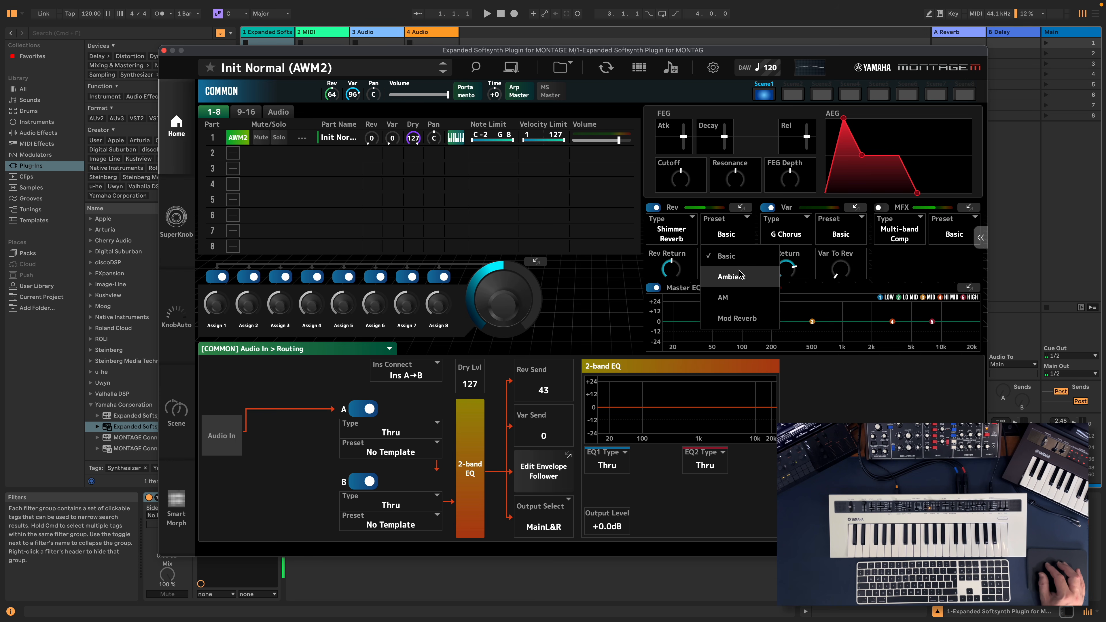
left_click(732, 276)
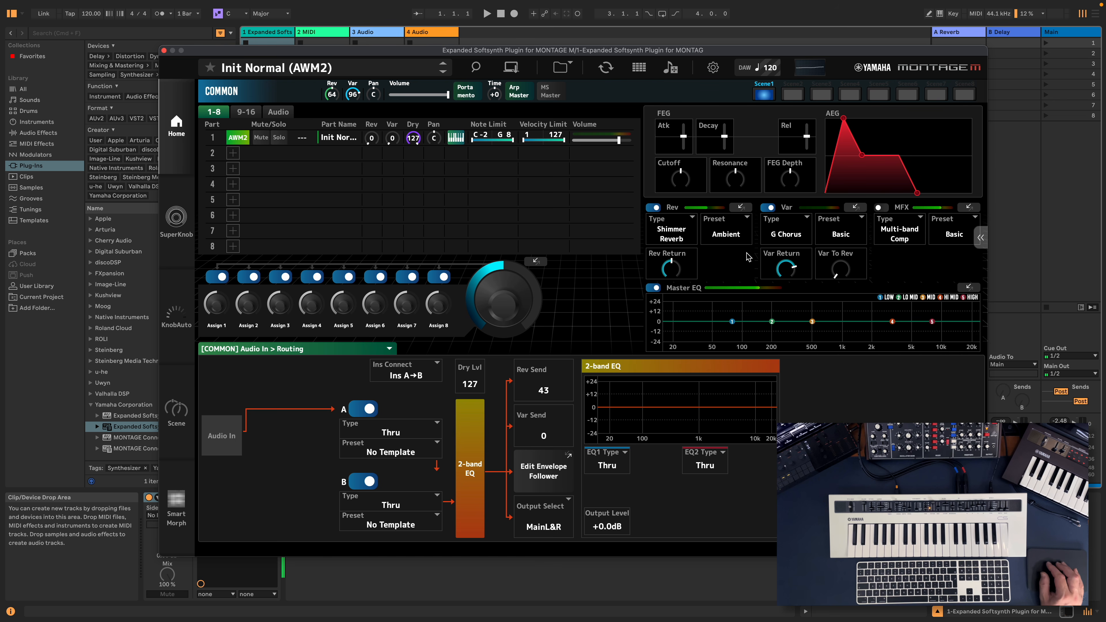
left_click(725, 238)
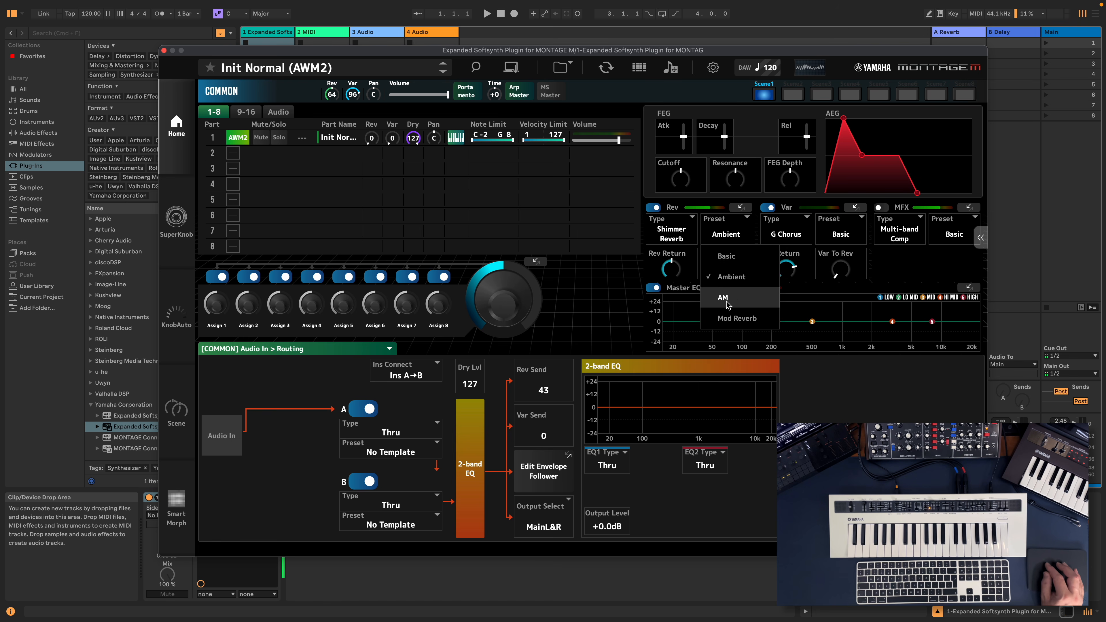
left_click(738, 256)
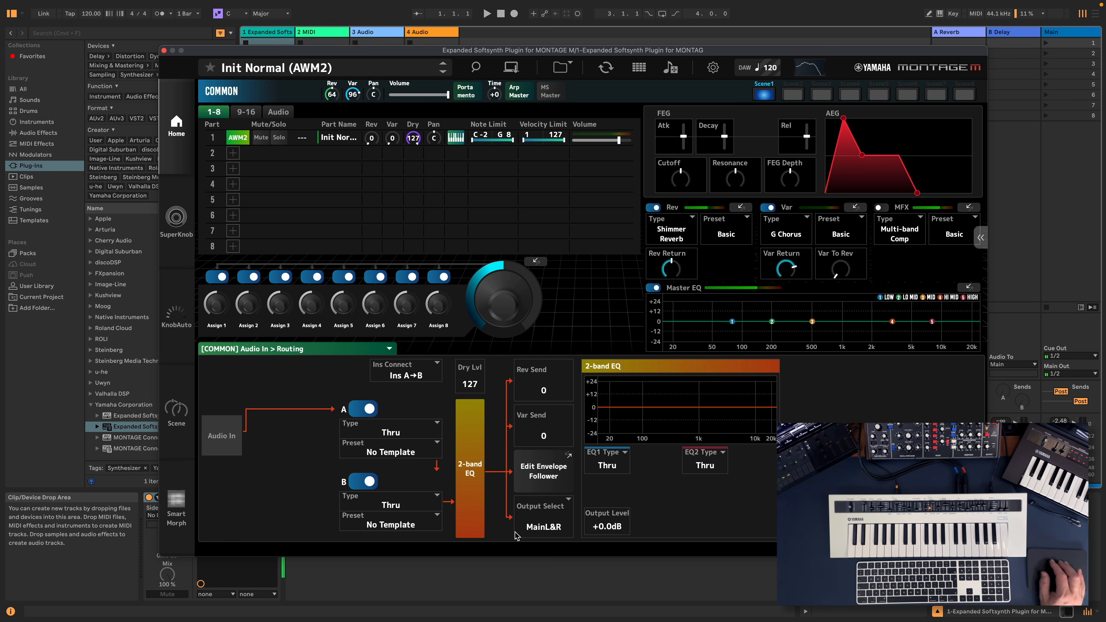
Set Audio In insertion A to the SPX Stage reverb and open the Audio In Insertions page.
left_click(407, 431)
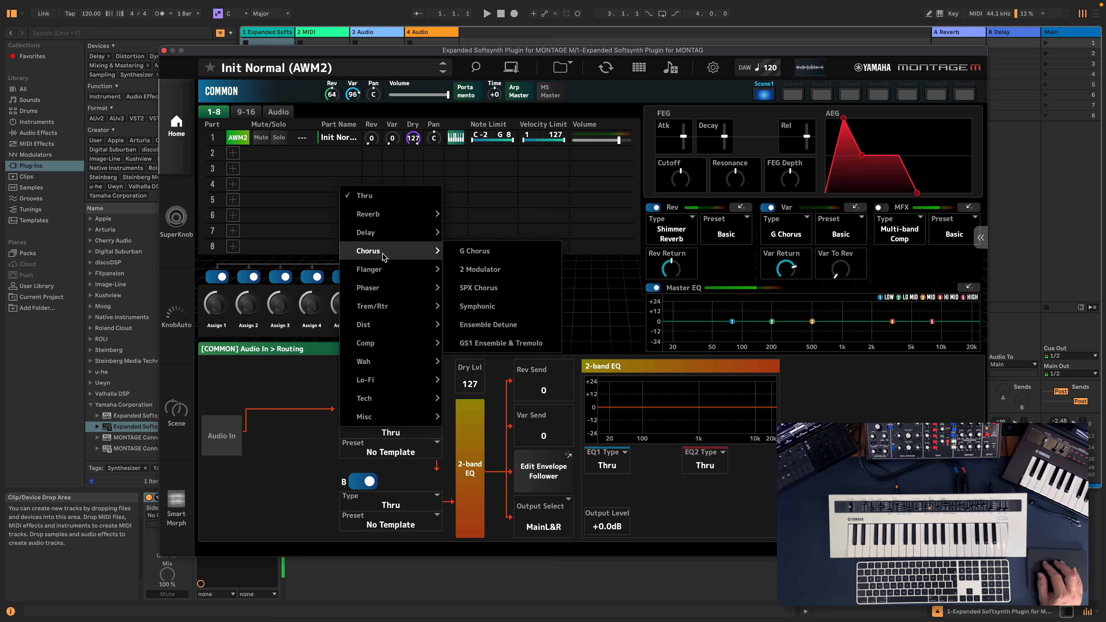
mouse_move(382, 210)
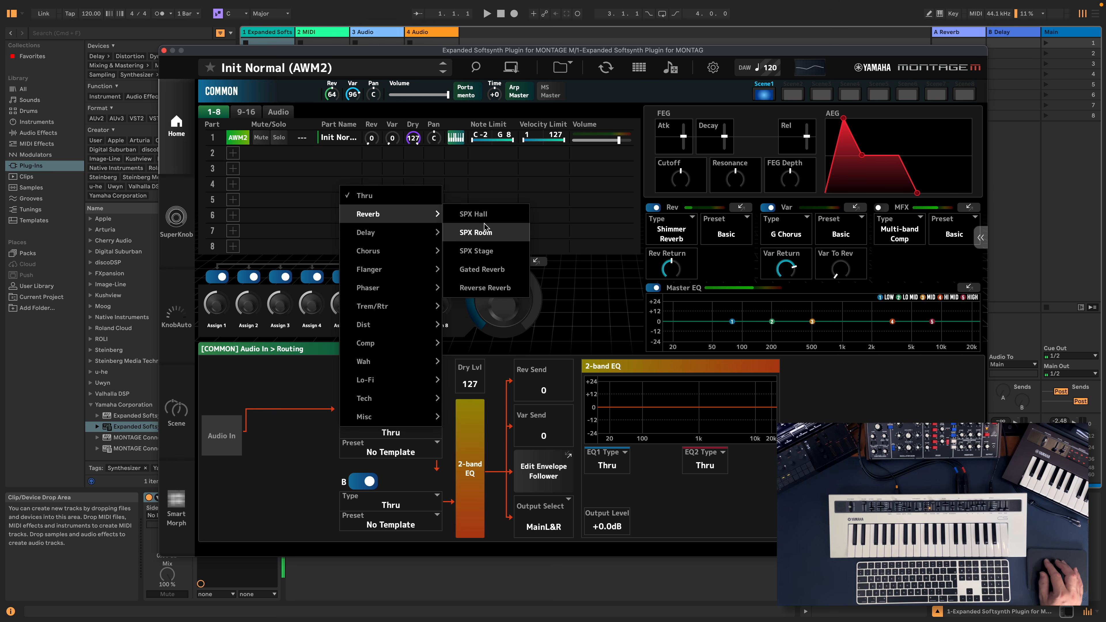
left_click(479, 252)
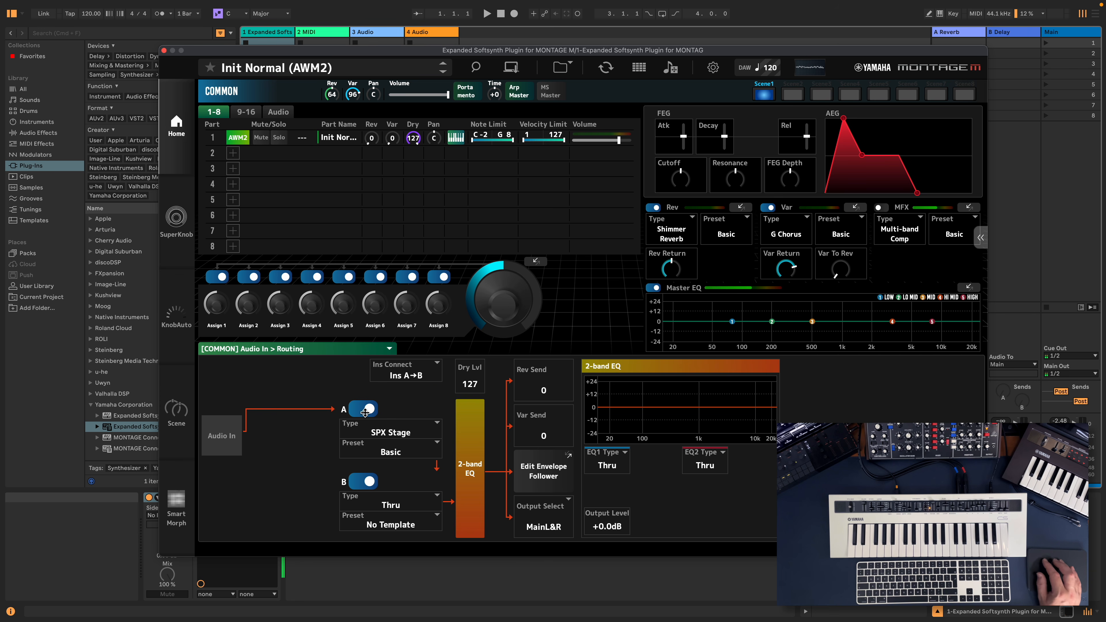
left_click(309, 356)
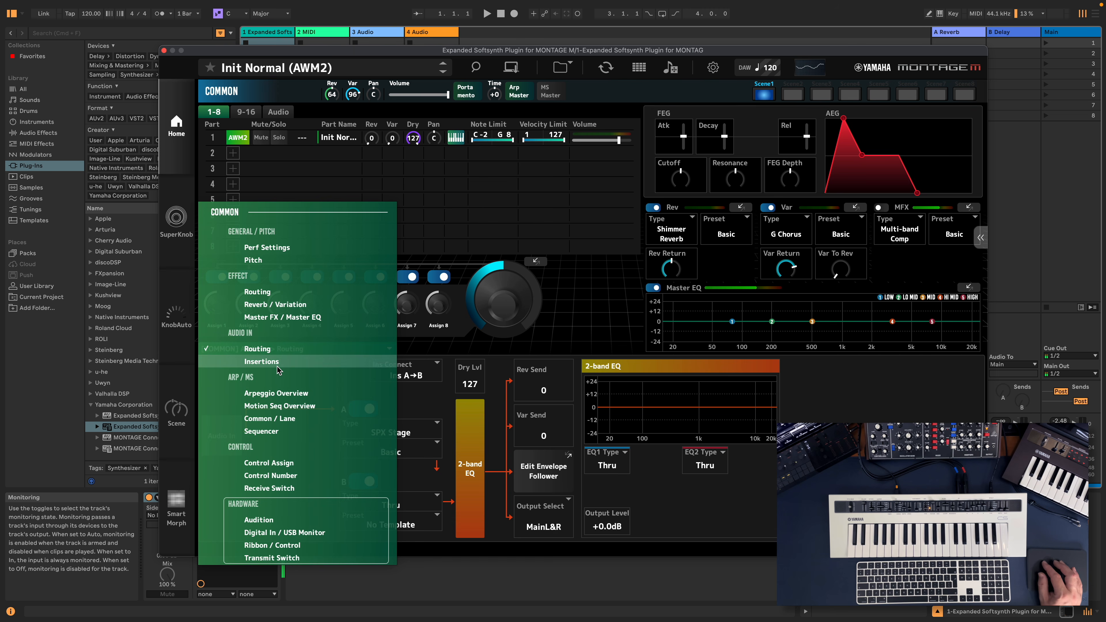
left_click(260, 361)
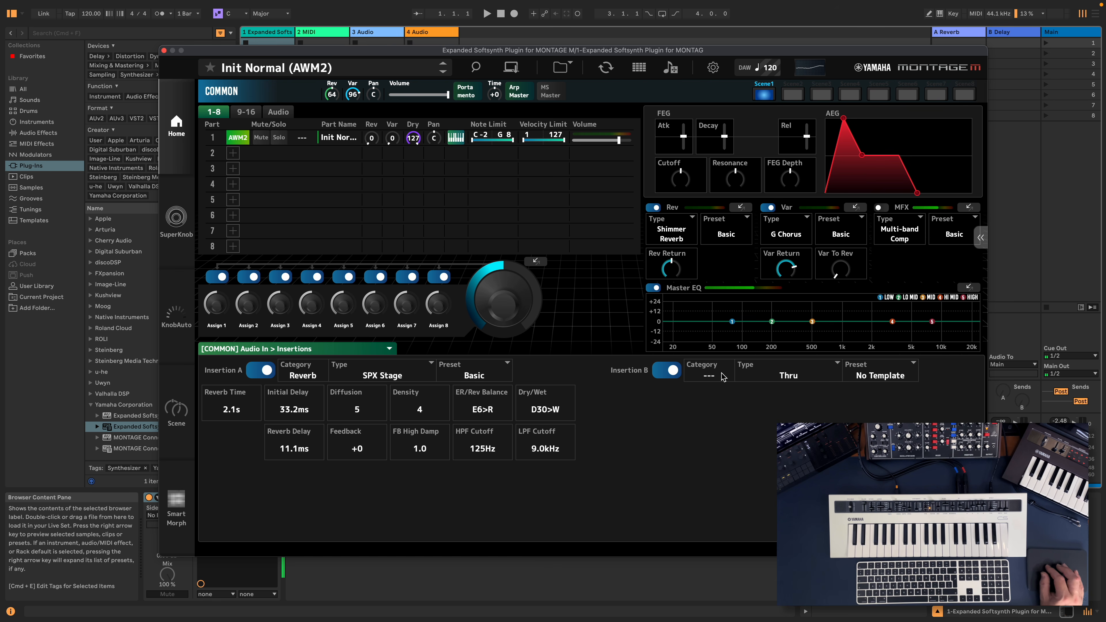
Try the Amp Simulator 1 distortion on Insertion B.
left_click(783, 376)
mouse_move(717, 310)
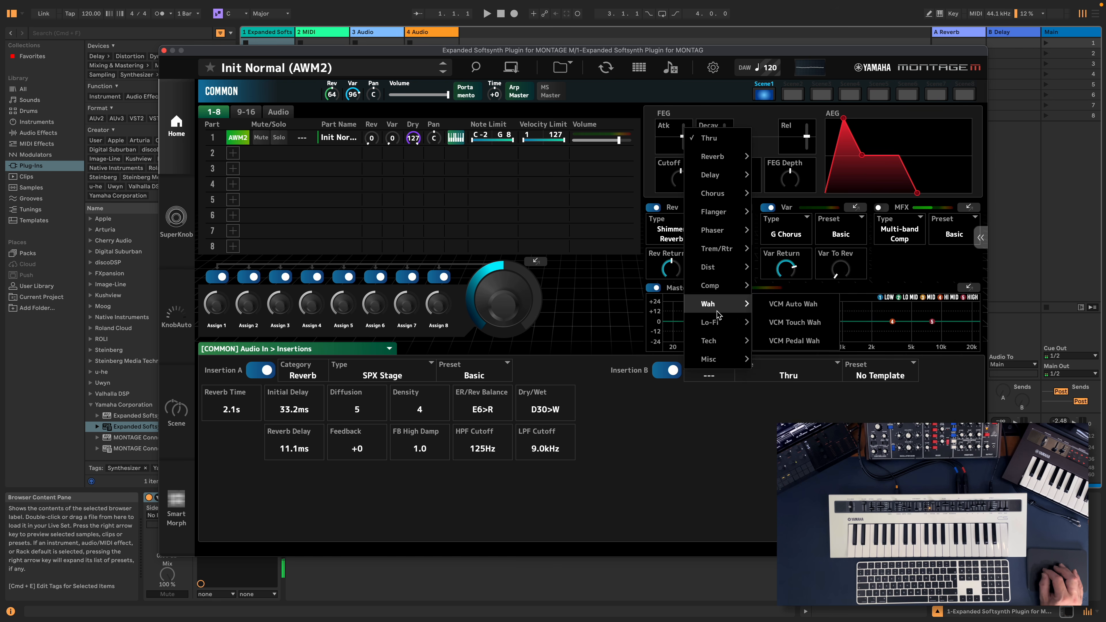
mouse_move(725, 279)
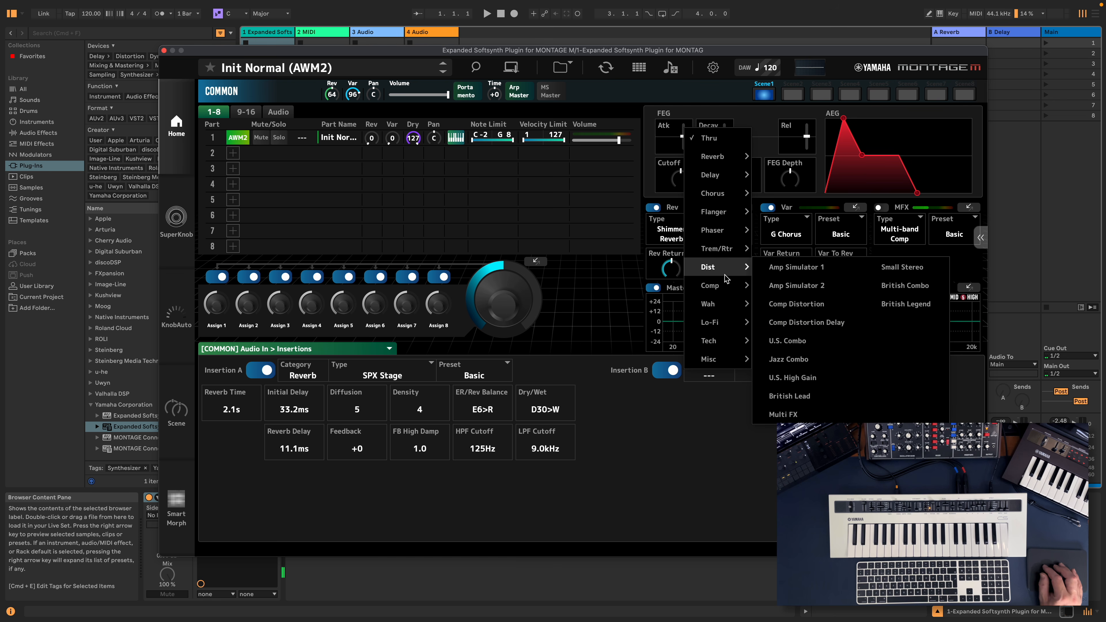
left_click(810, 272)
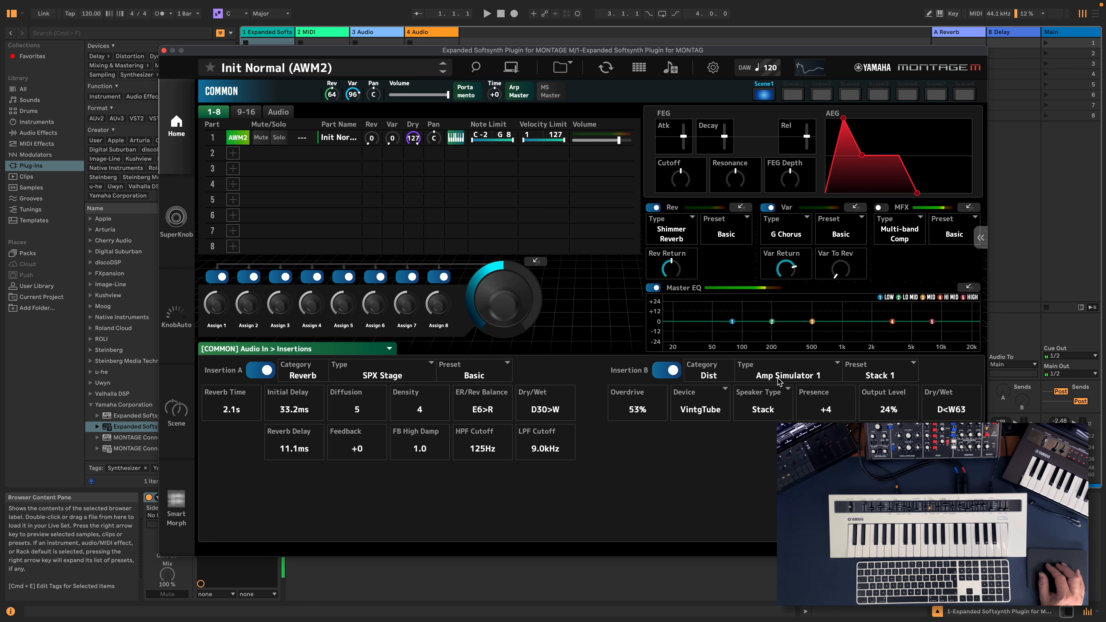
Change Insertion B to Tempo Cross Delay and switch the insertion off.
left_click(787, 379)
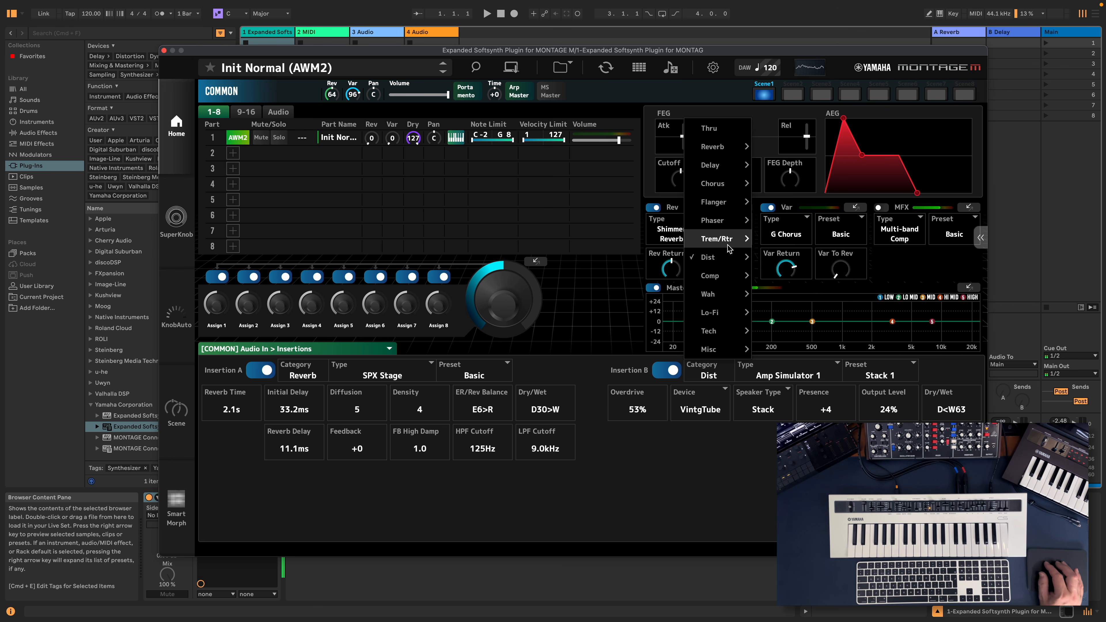
mouse_move(718, 215)
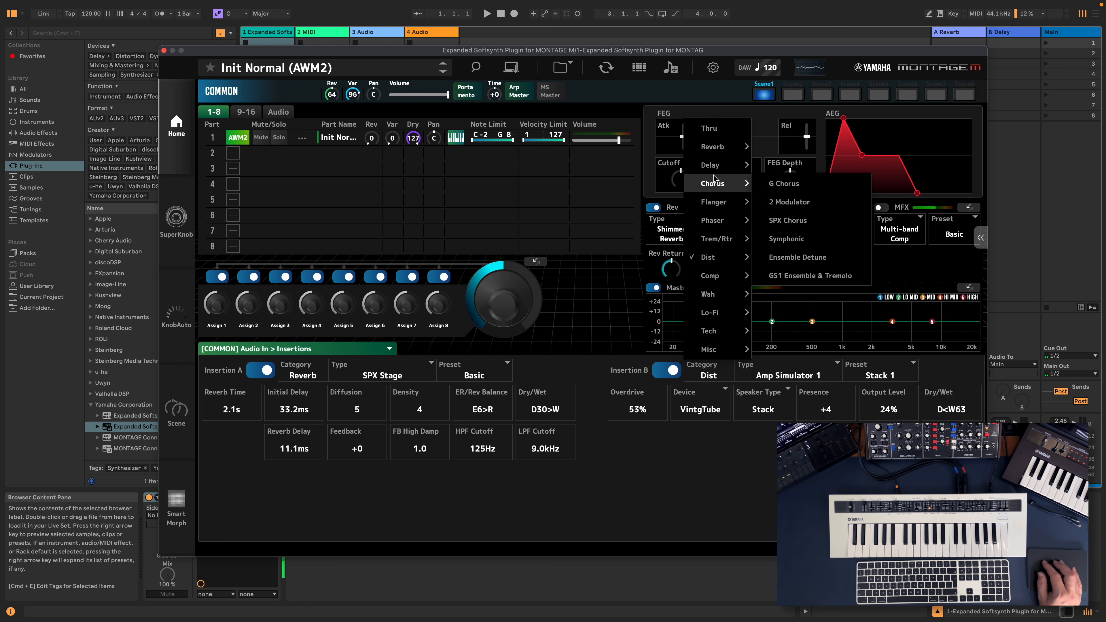
mouse_move(714, 167)
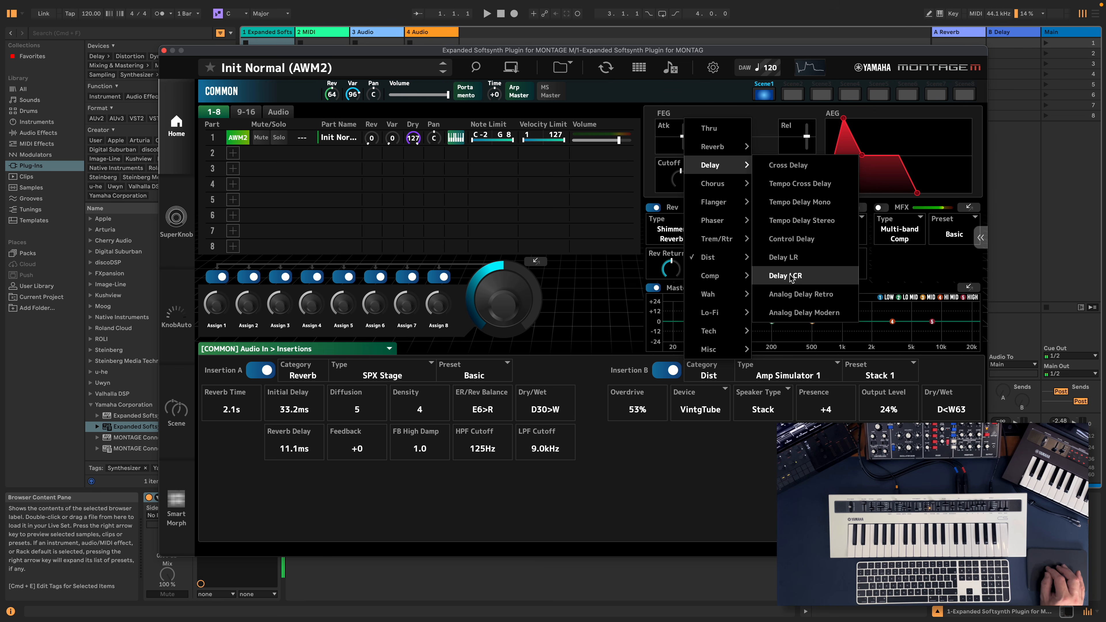
left_click(792, 190)
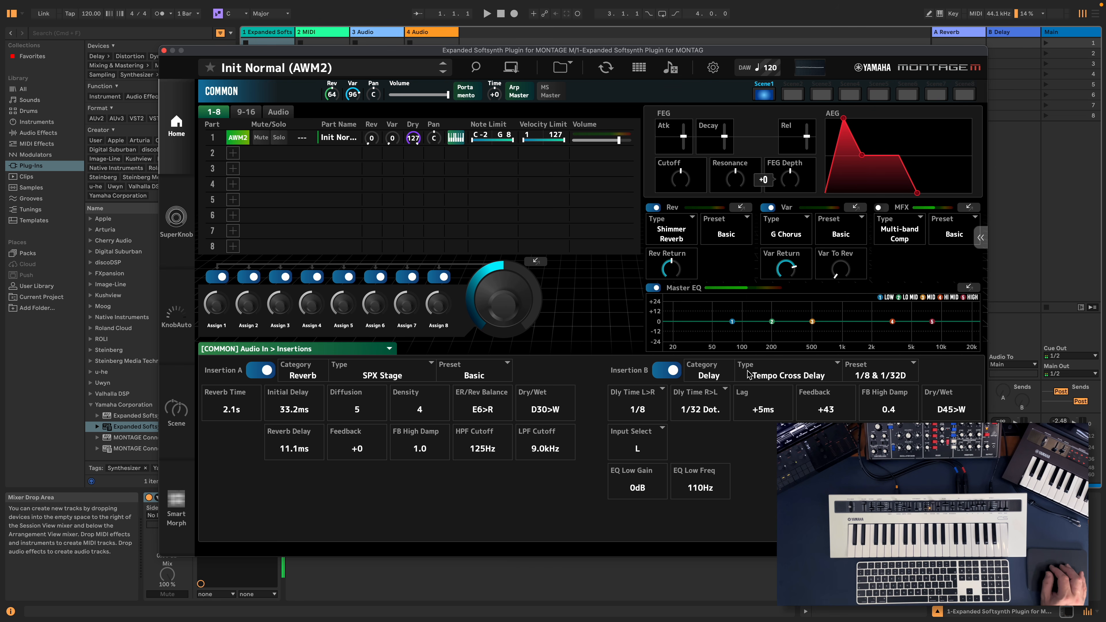
left_click(780, 380)
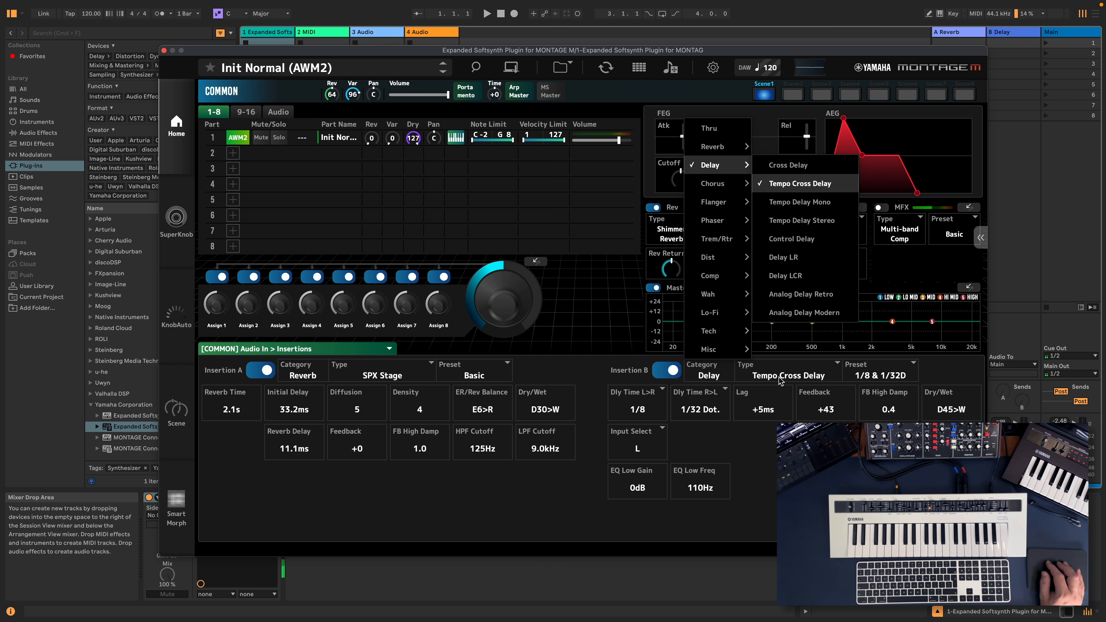
left_click(695, 445)
left_click(670, 370)
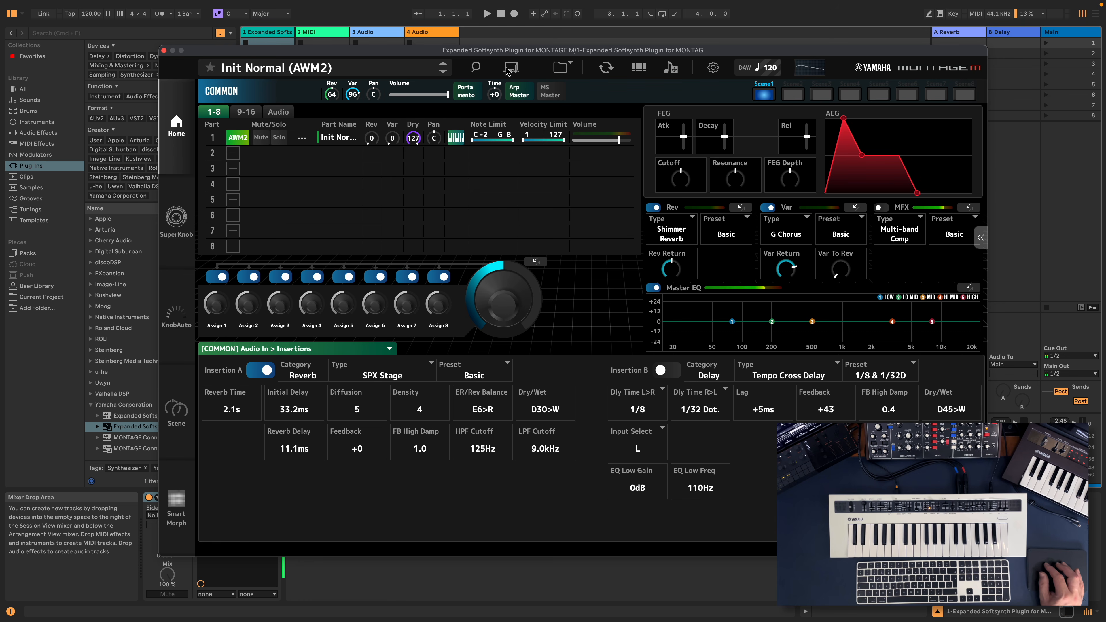
Store the current performance under the name "ESP Vocal".
left_click(511, 68)
left_click(572, 344)
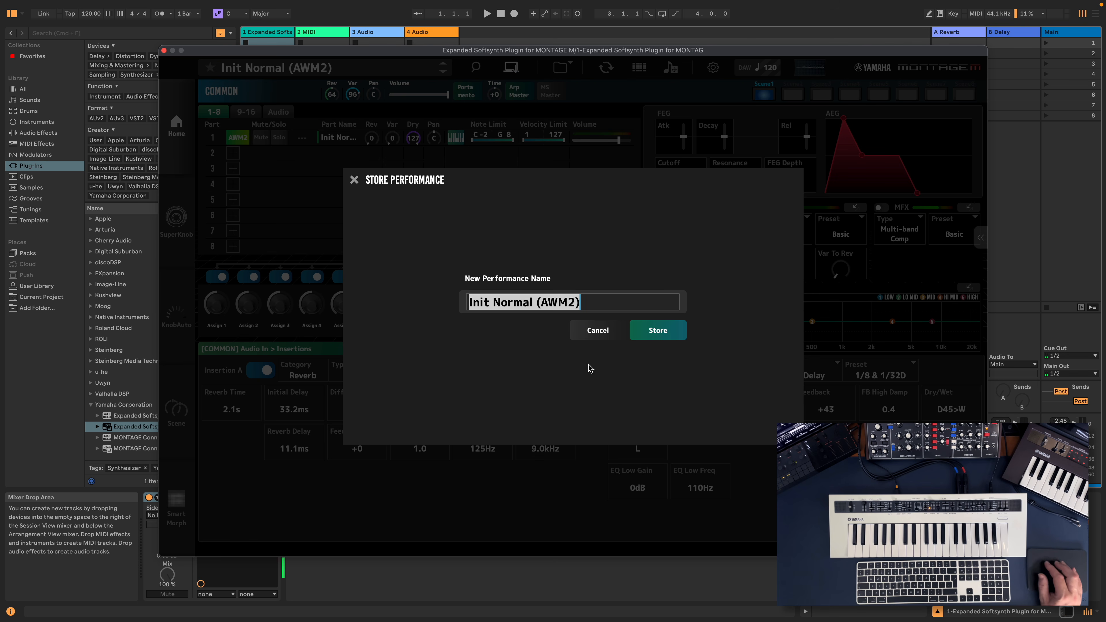
type("ESP ")
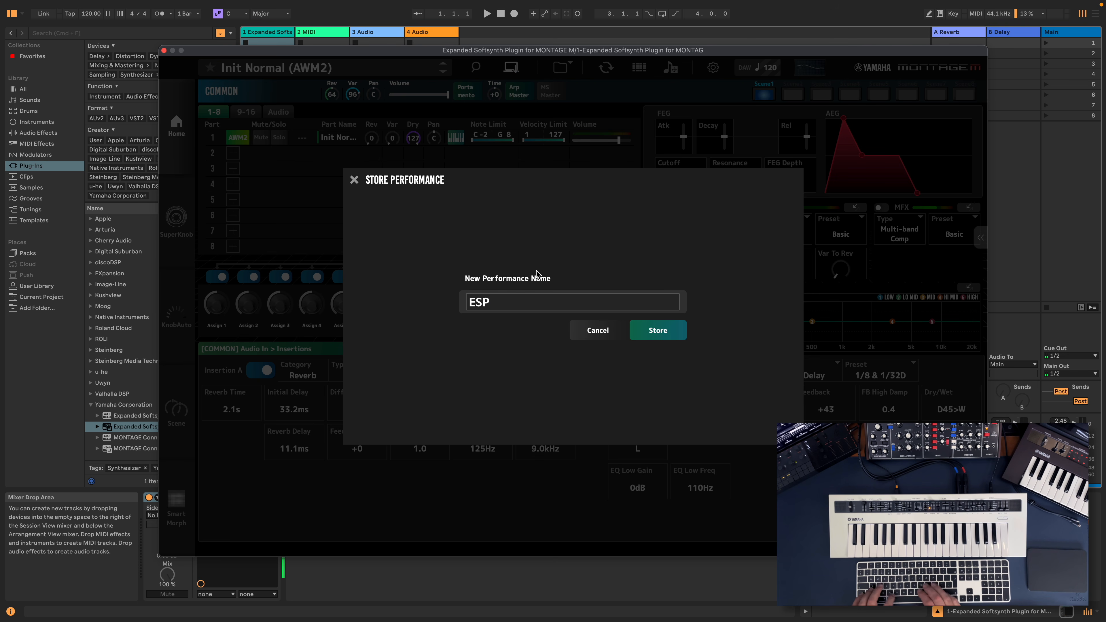
type("Vocal")
left_click(633, 338)
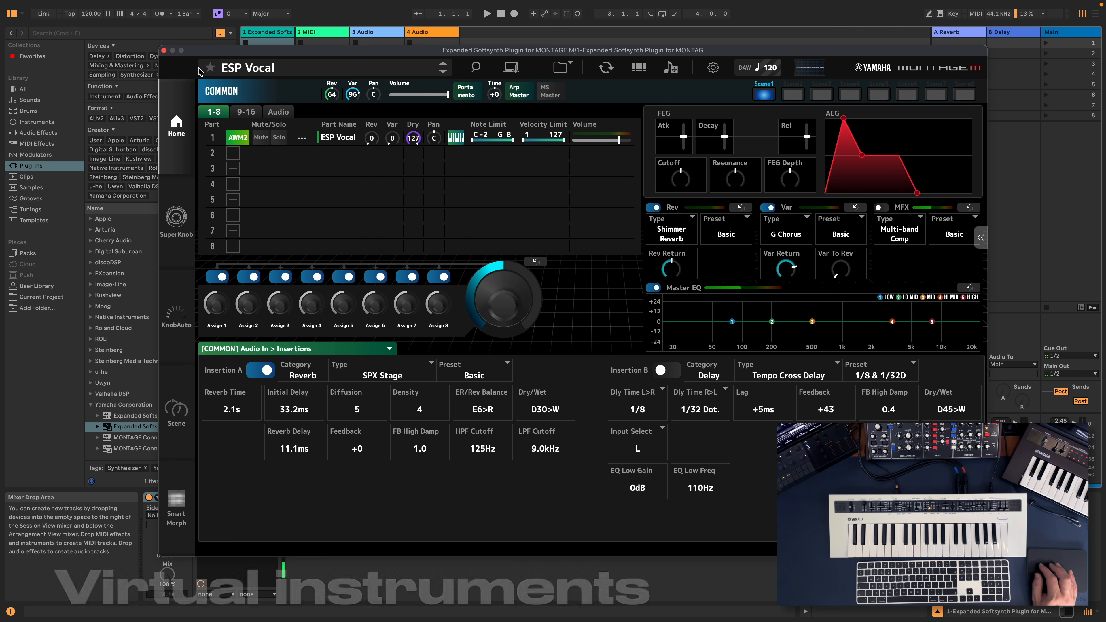
Move the plugin window clear of the mixer and set the 4 Audio track's monitoring to Off.
left_click_drag(193, 52, 735, 78)
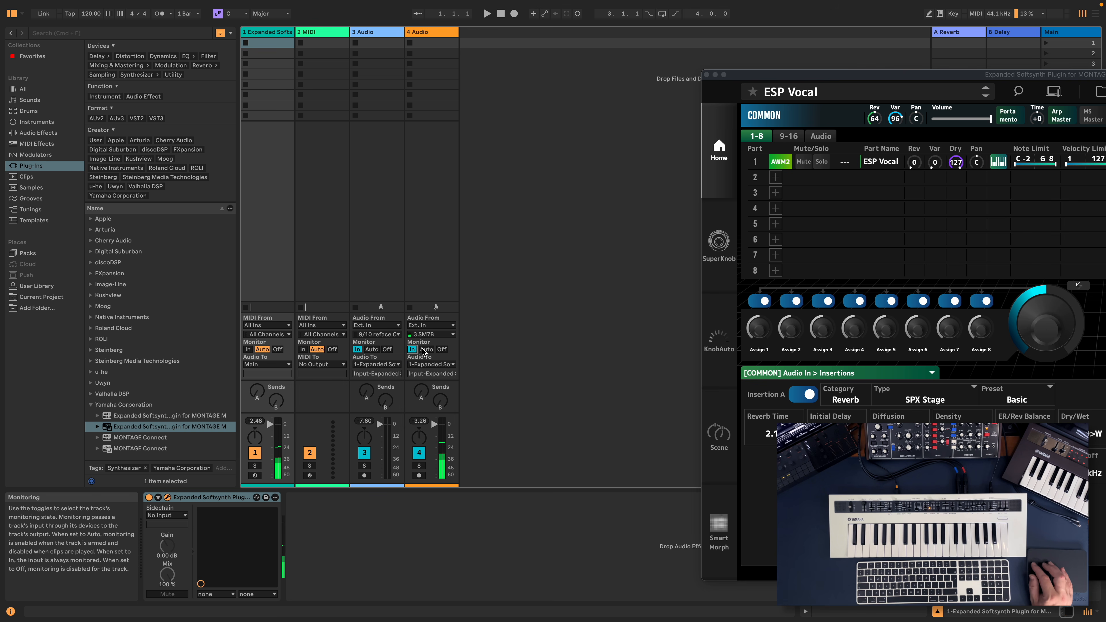
left_click(441, 349)
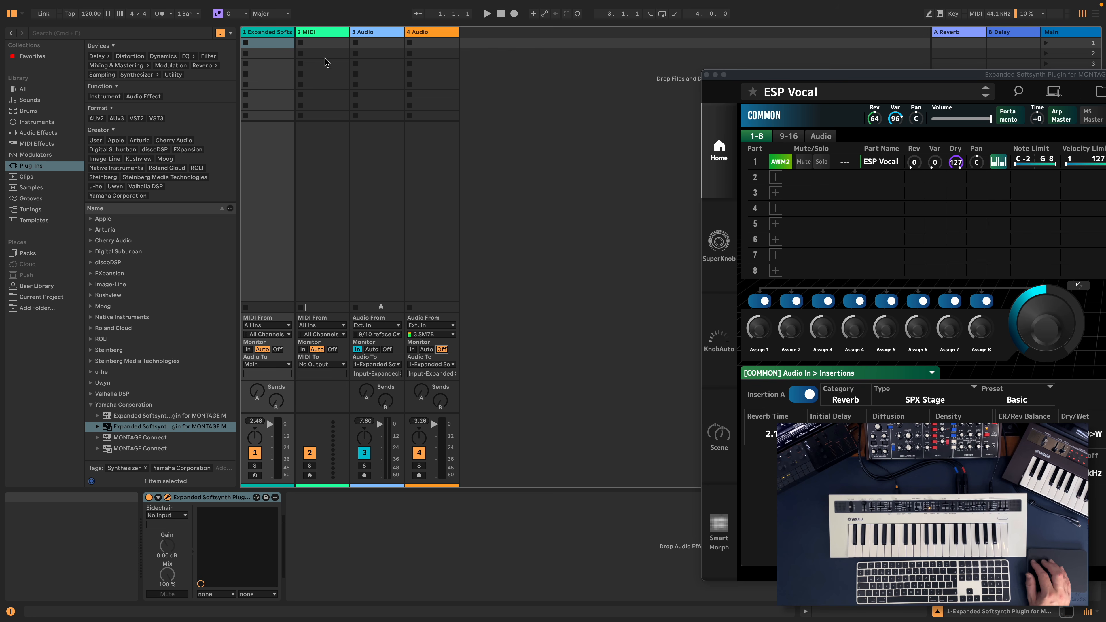
Load Arturia's CS-80 V4 instrument onto the 2 MIDI track.
left_click(324, 32)
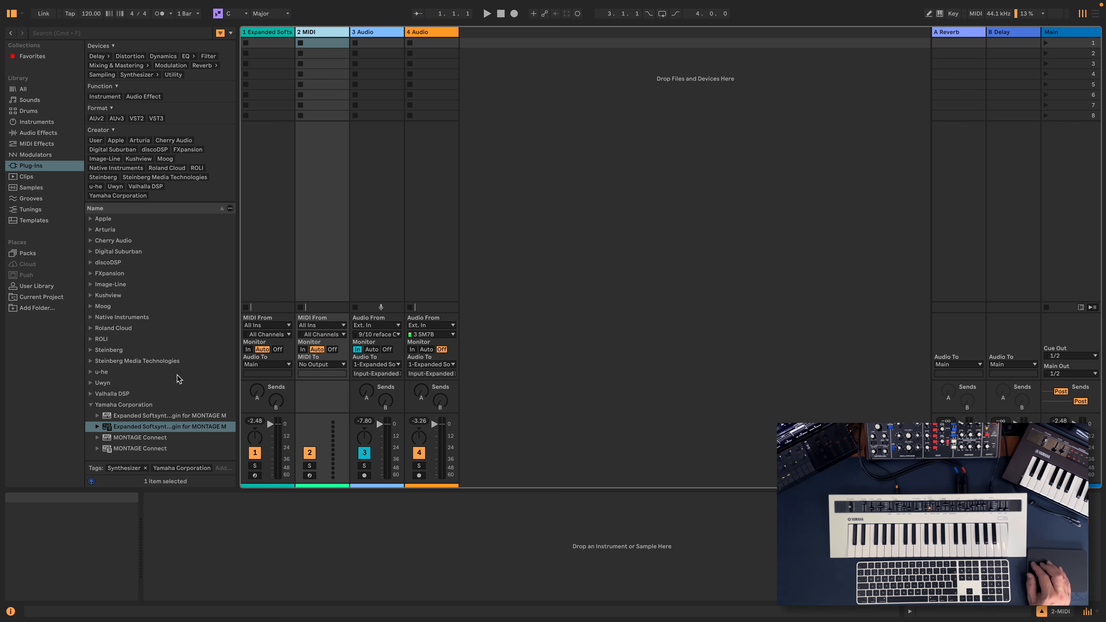
double_click(97, 230)
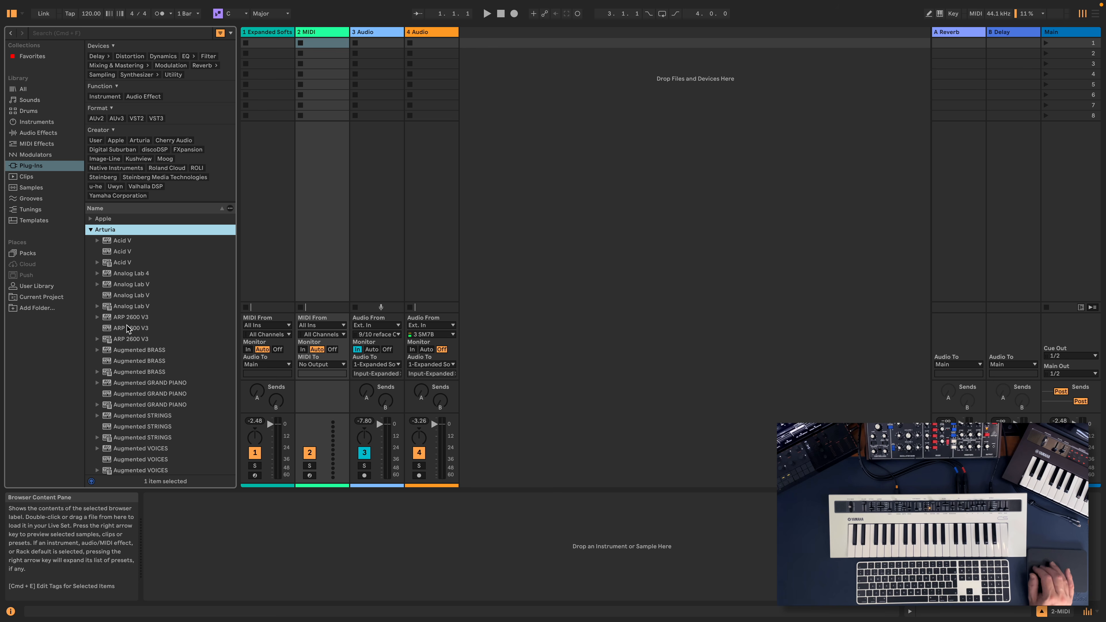
scroll(148, 384, "down", 1)
scroll(154, 395, "down", 15)
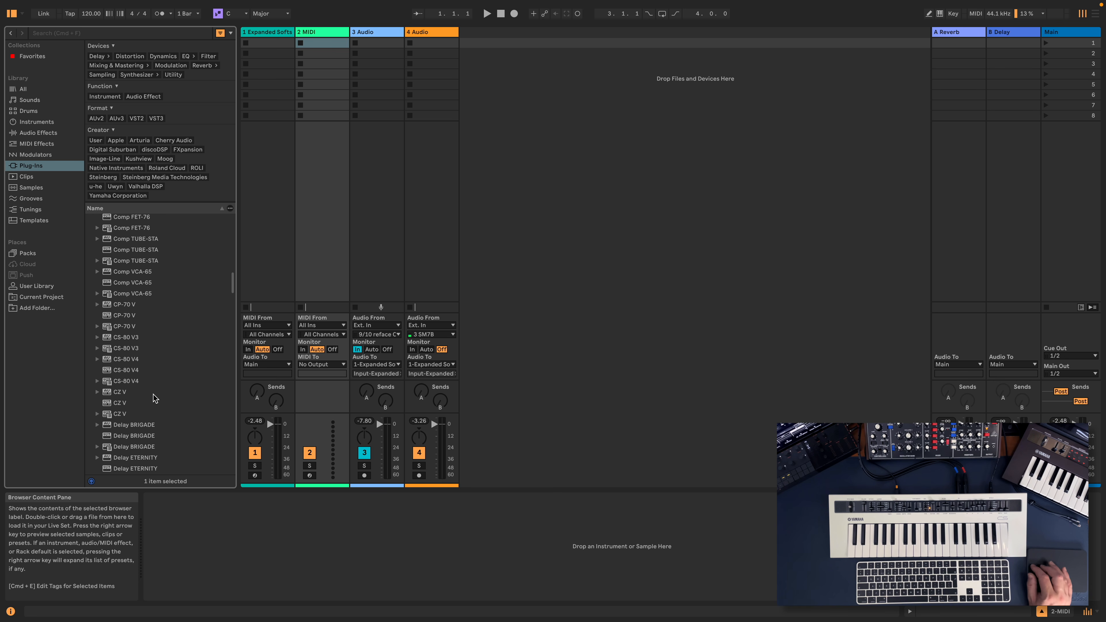
left_click(127, 381)
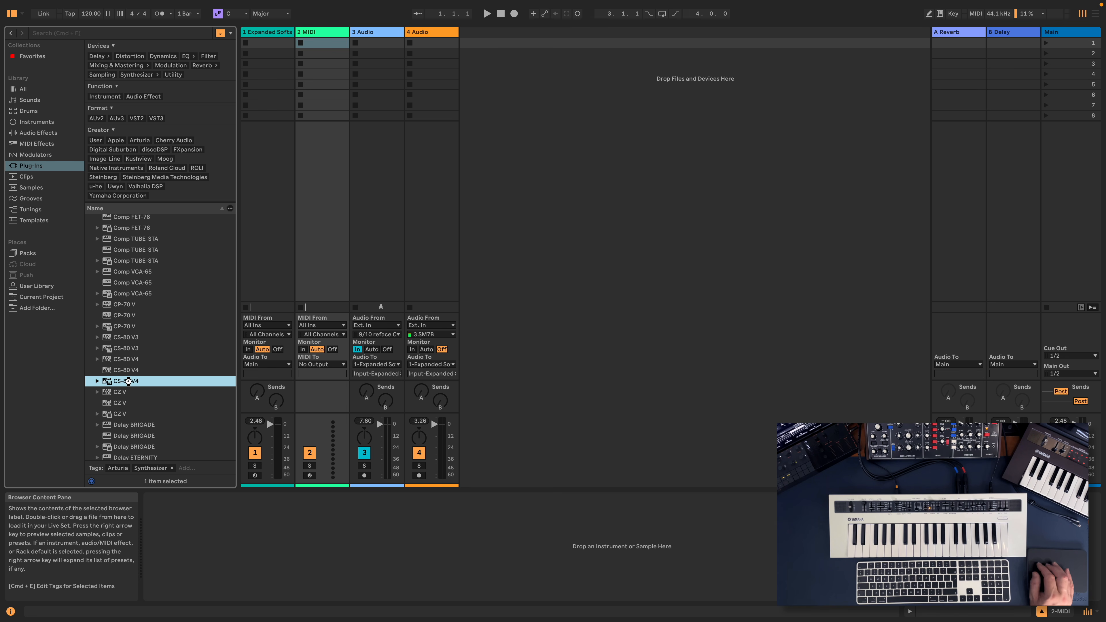
left_click_drag(128, 381, 324, 374)
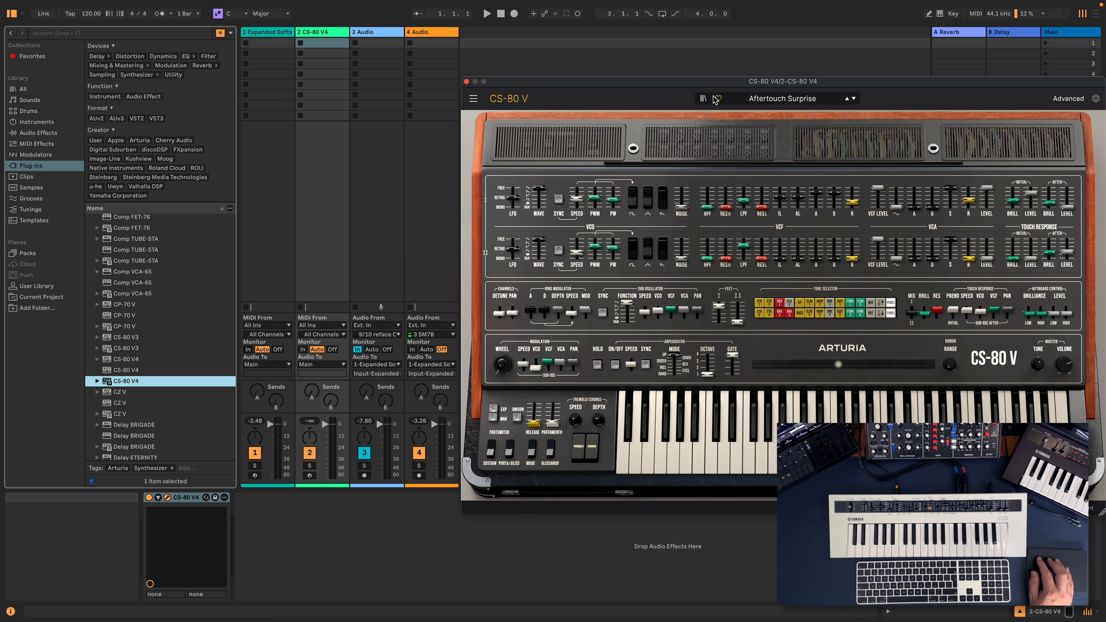
Uncover the mixer and set the CS-80 V4 track's monitoring to In.
left_click_drag(712, 86, 514, 75)
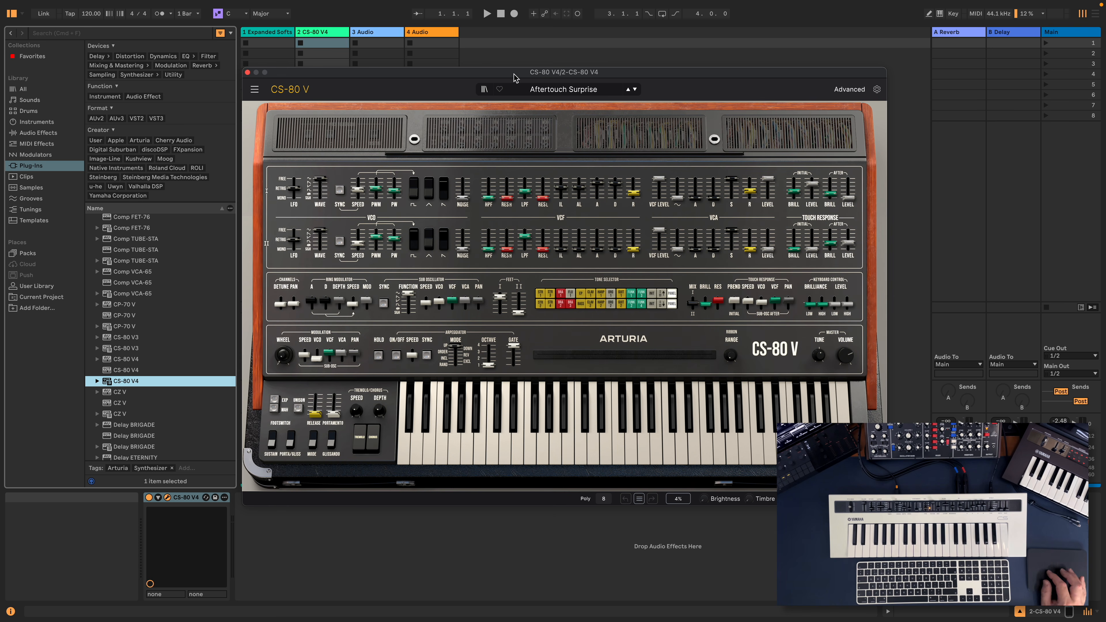
left_click_drag(513, 73, 736, 58)
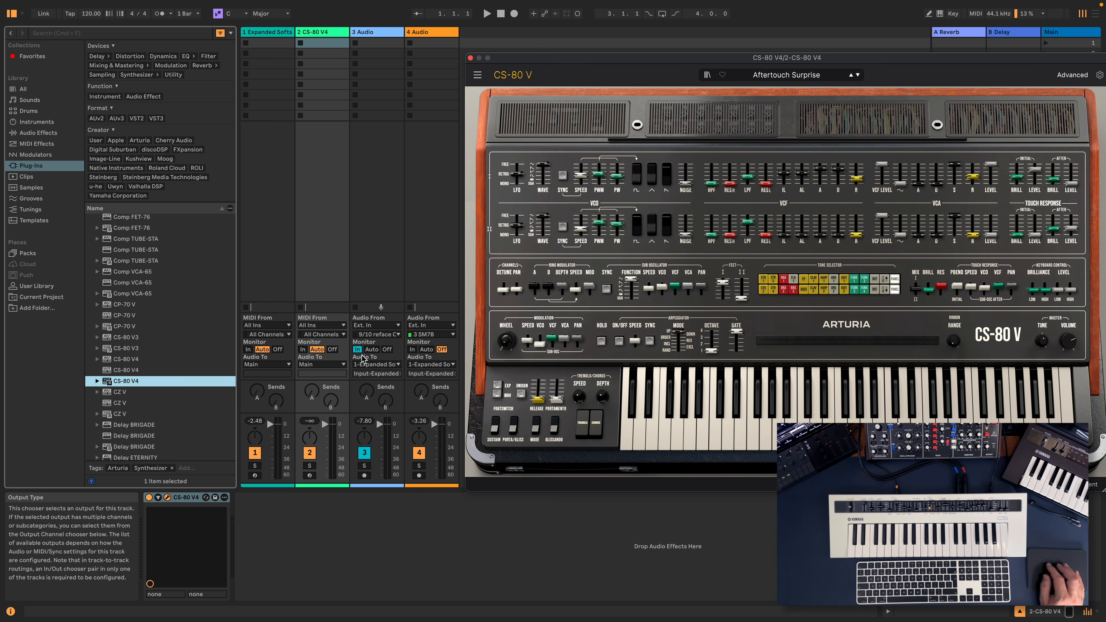
left_click(302, 349)
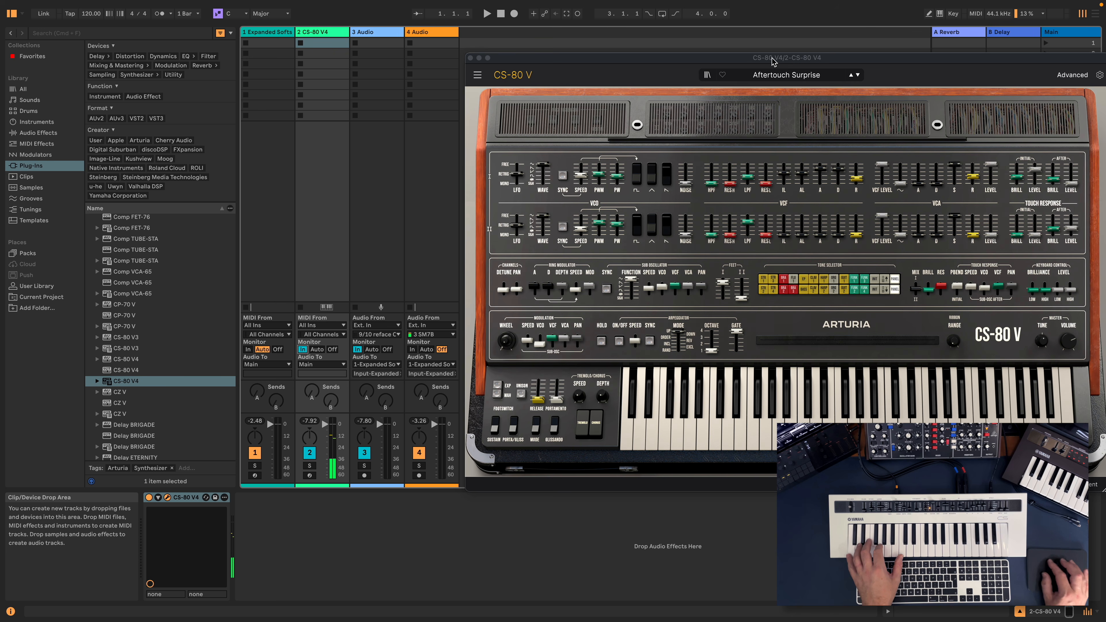
Switch off the CS-80 V's built-in effects in its advanced view and return to the main synth view.
left_click_drag(781, 62, 622, 68)
left_click(912, 82)
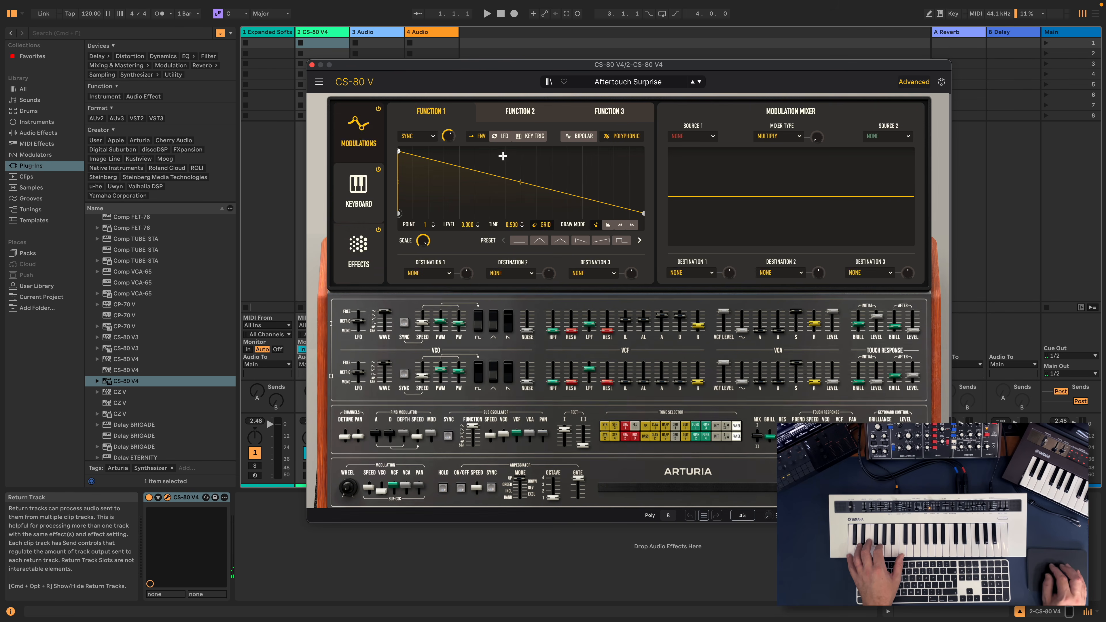
left_click(378, 230)
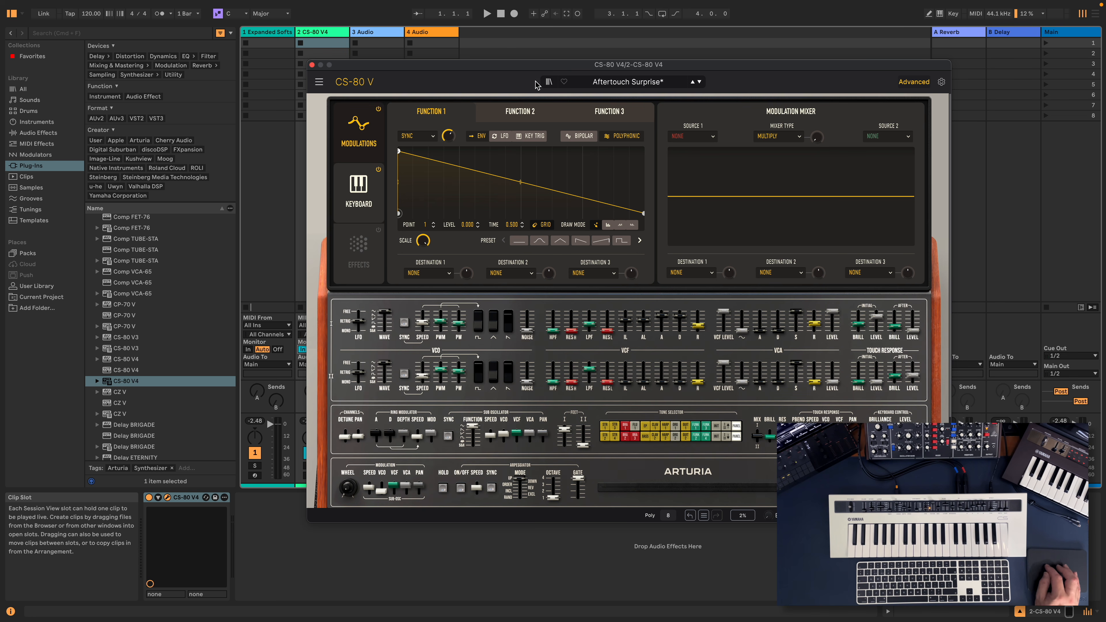
left_click(913, 82)
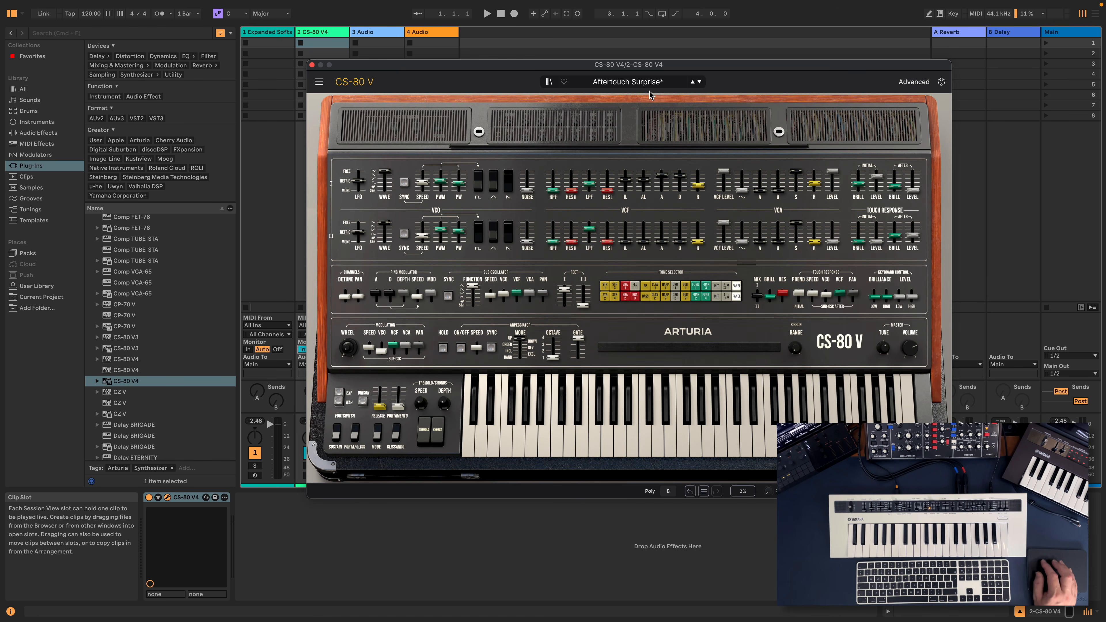
Route the CS-80 V4 track's output to the track 1-Expanded Softsynth Plugin for MONTAGE M.
left_click_drag(545, 66, 764, 57)
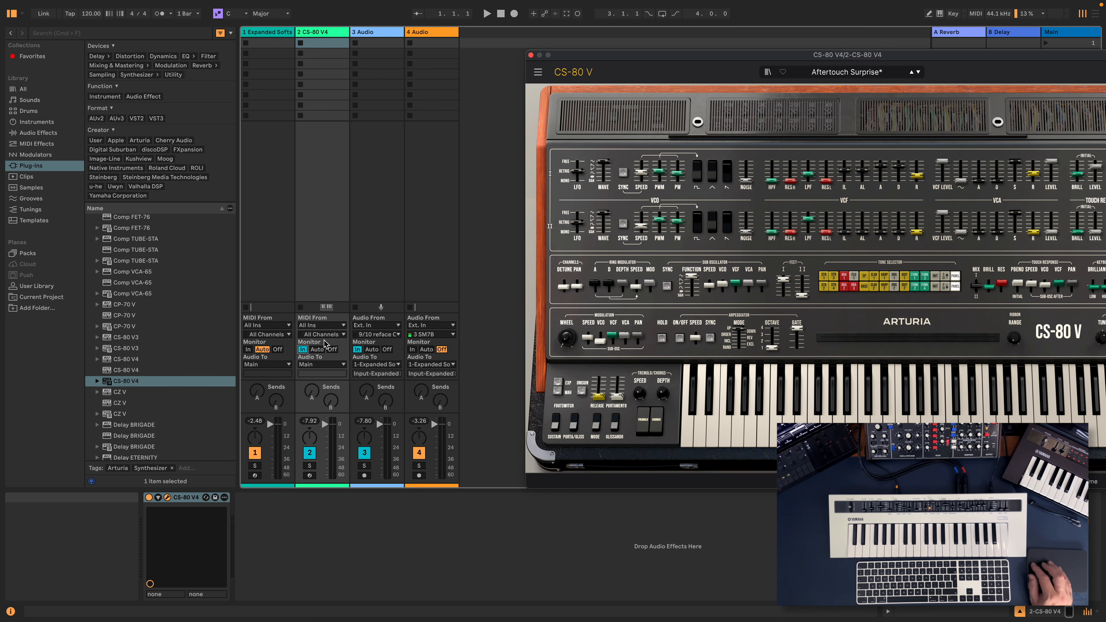
left_click(331, 369)
left_click(330, 404)
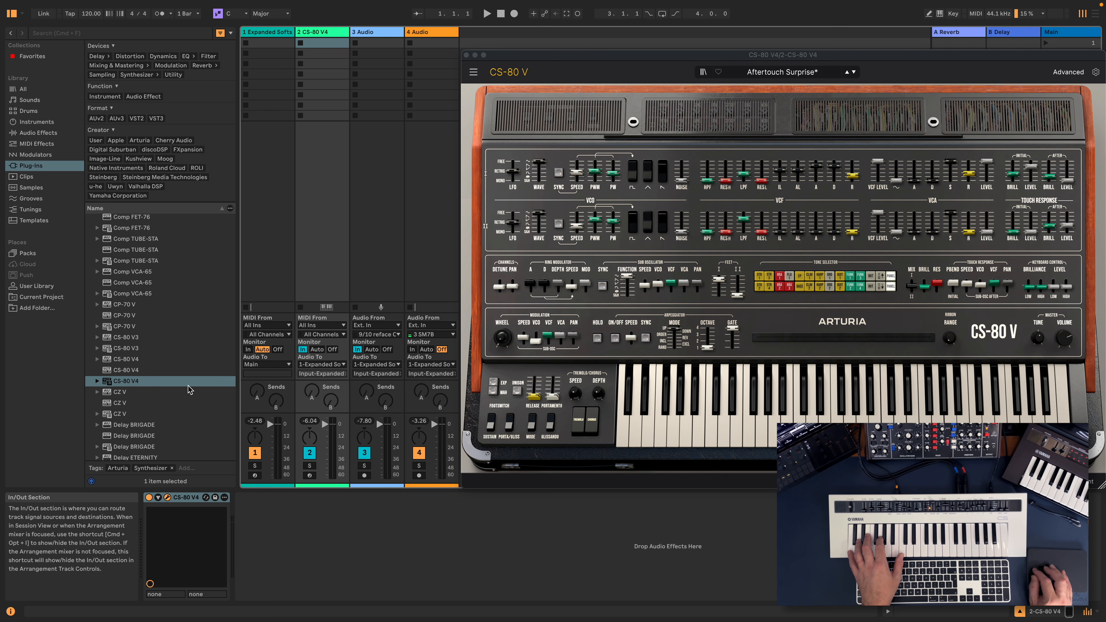
Open the Expanded Softsynth Plugin on track 1, search its performances for "esp" and load ESP FX.
left_click(267, 35)
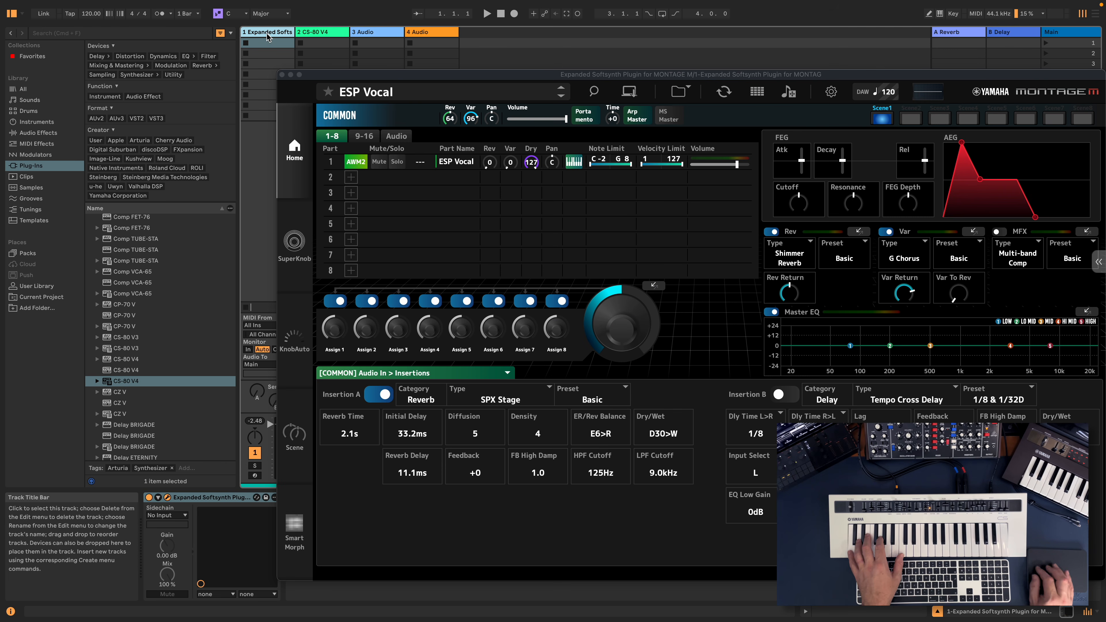
left_click_drag(537, 75, 435, 57)
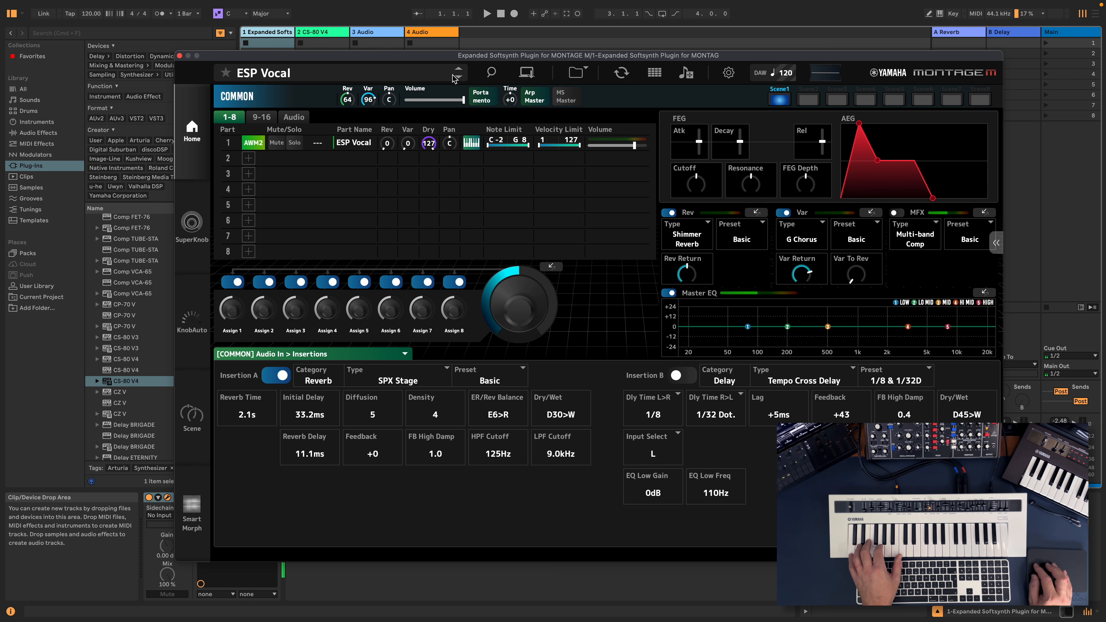
left_click(492, 75)
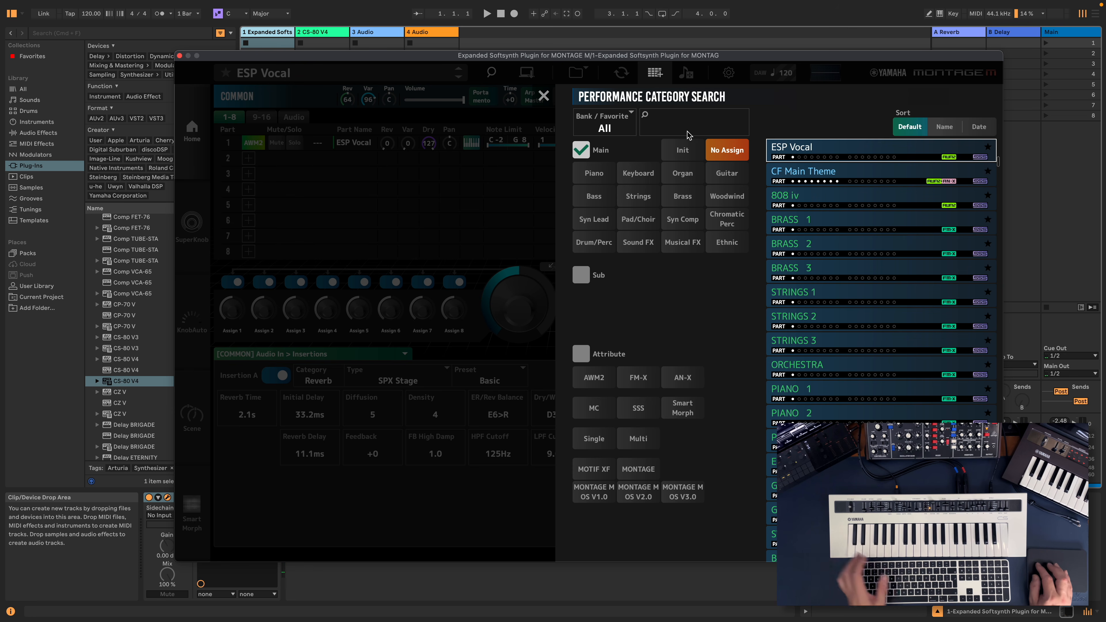
left_click(701, 127)
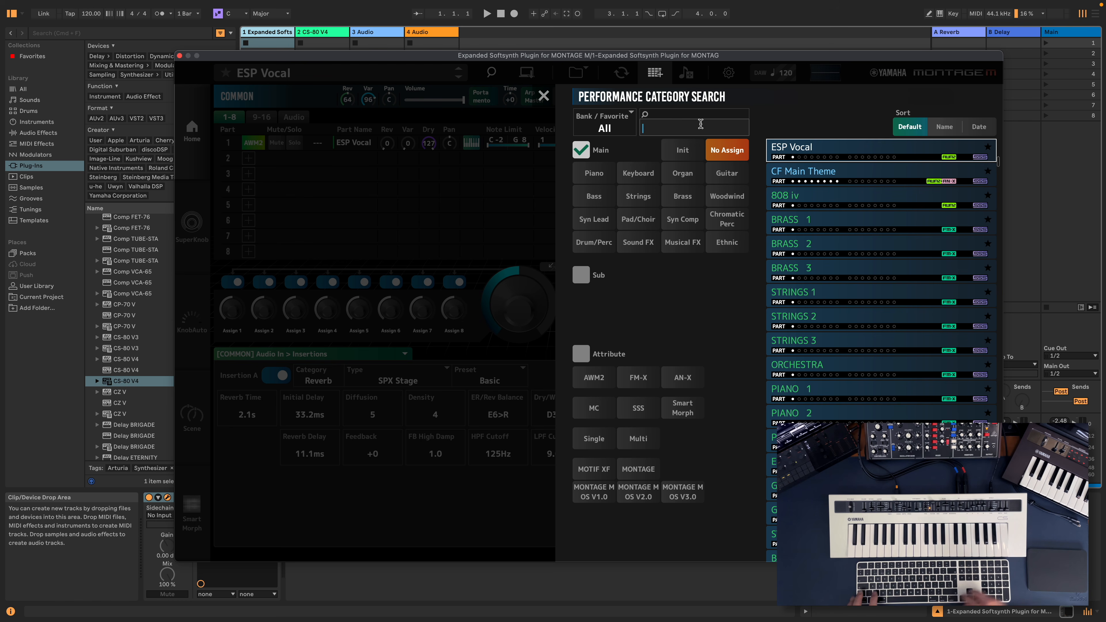
type("esp")
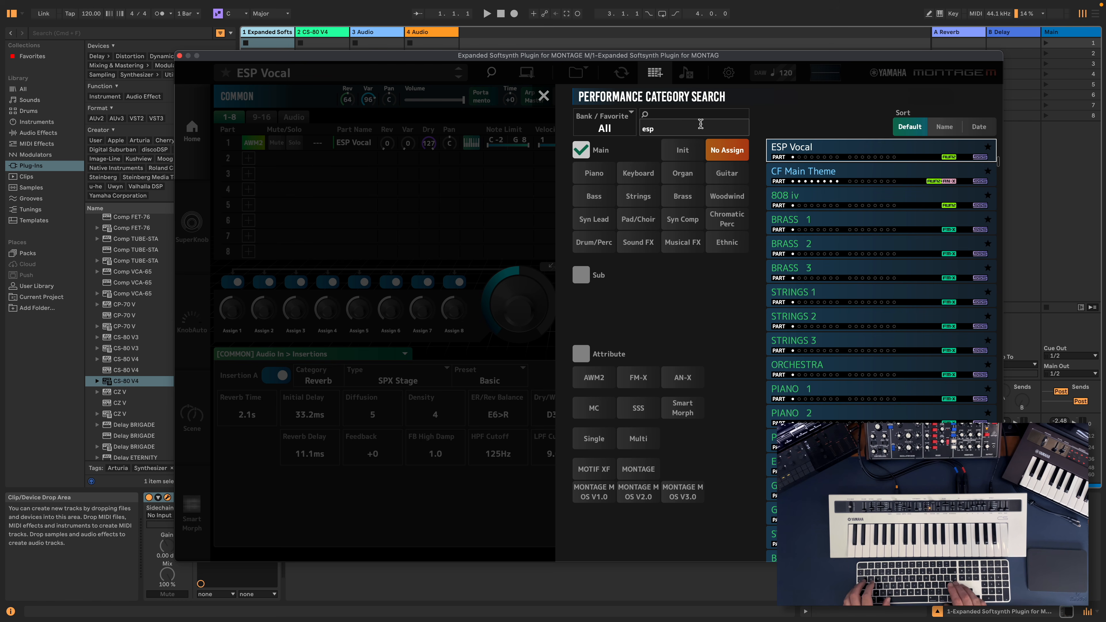
key("Return")
left_click(808, 218)
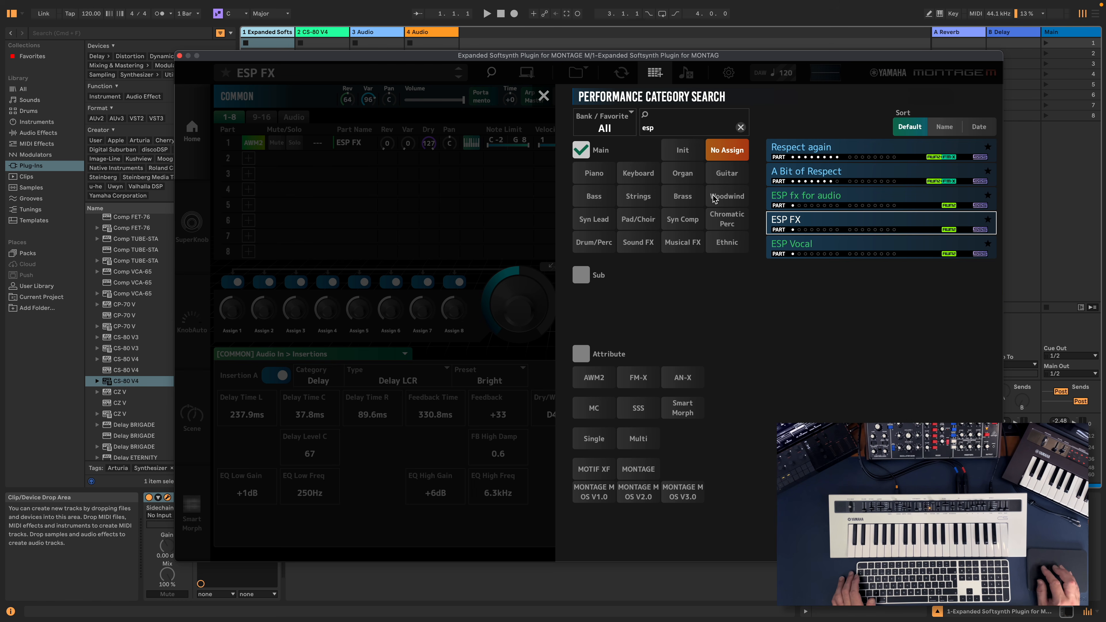
left_click(485, 185)
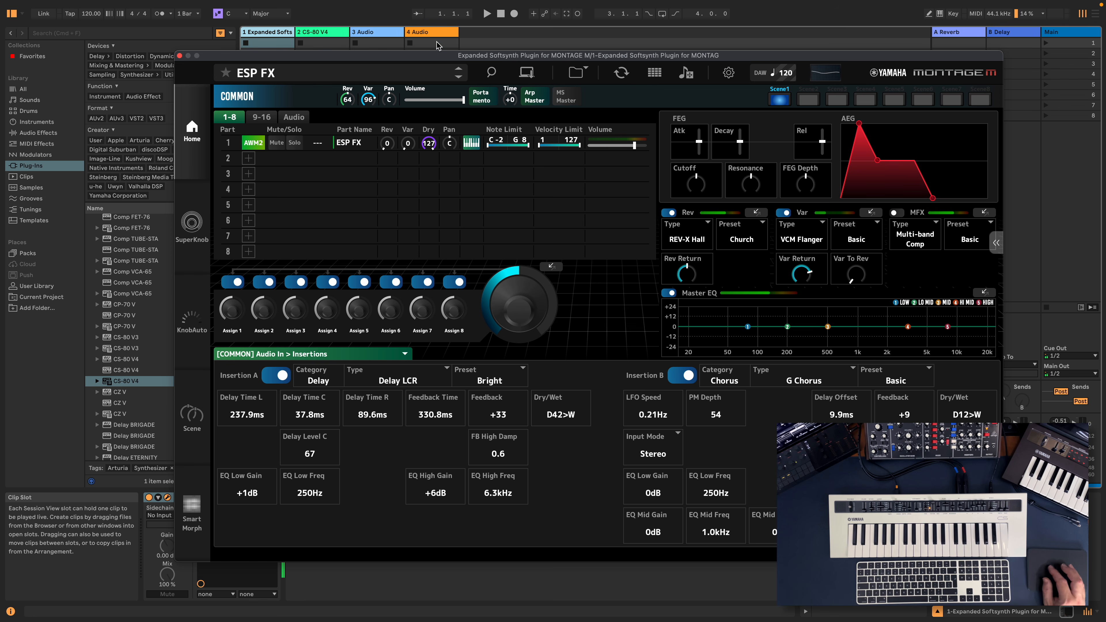
Switch to Logic Pro and create one audio track using Input 9-10 (Quantum Audio L/R) with Input Monitoring, then check its input options.
left_click(824, 79)
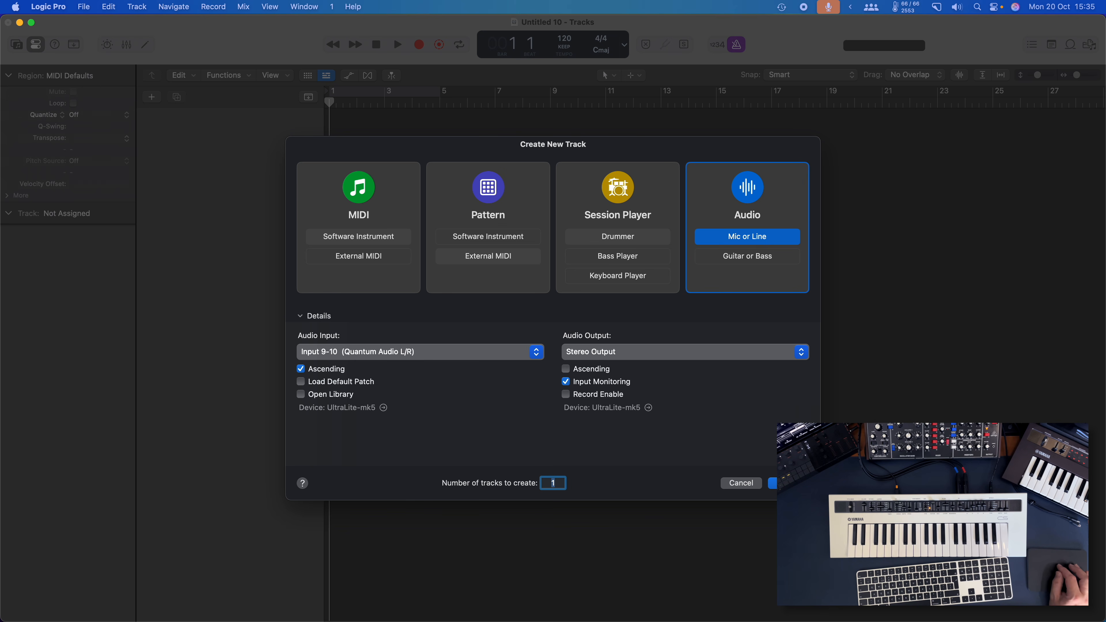
key("Return")
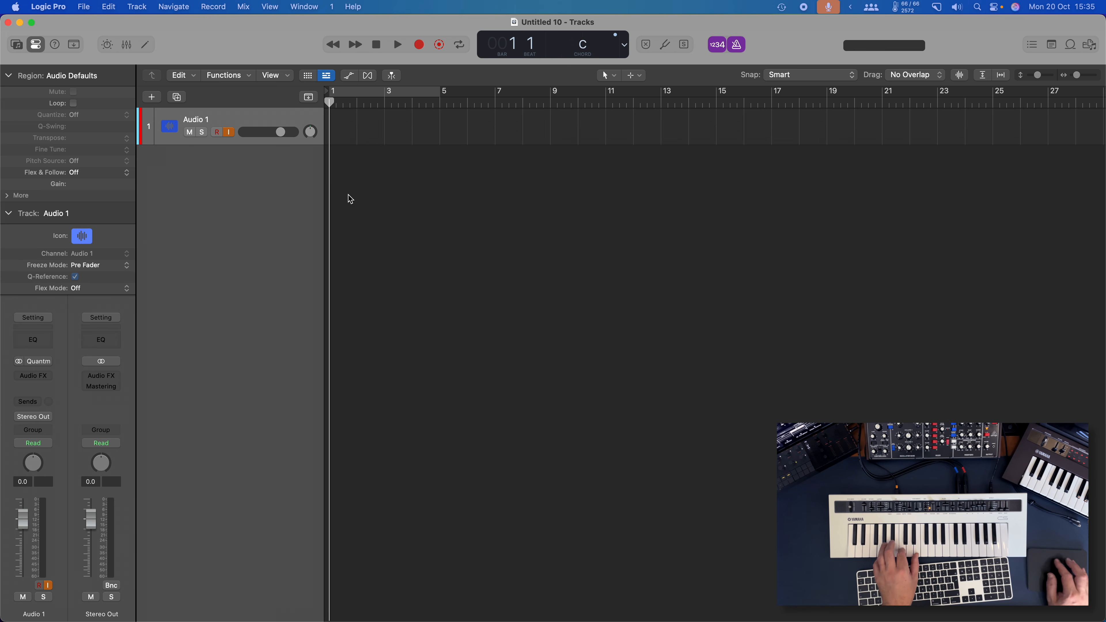
left_click(44, 364)
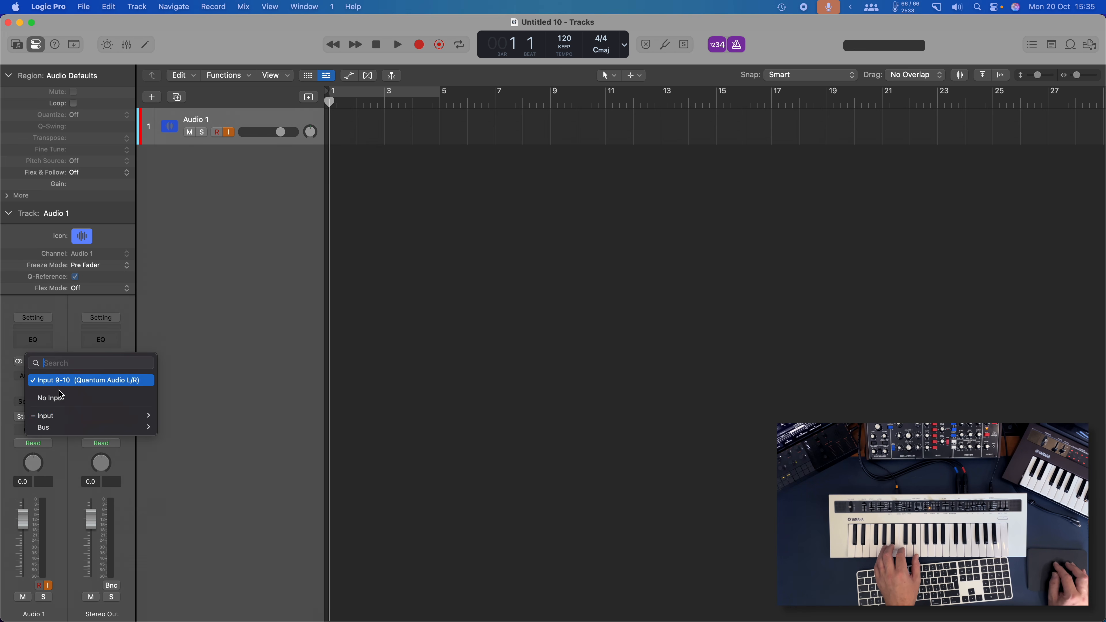
mouse_move(65, 415)
left_click(197, 462)
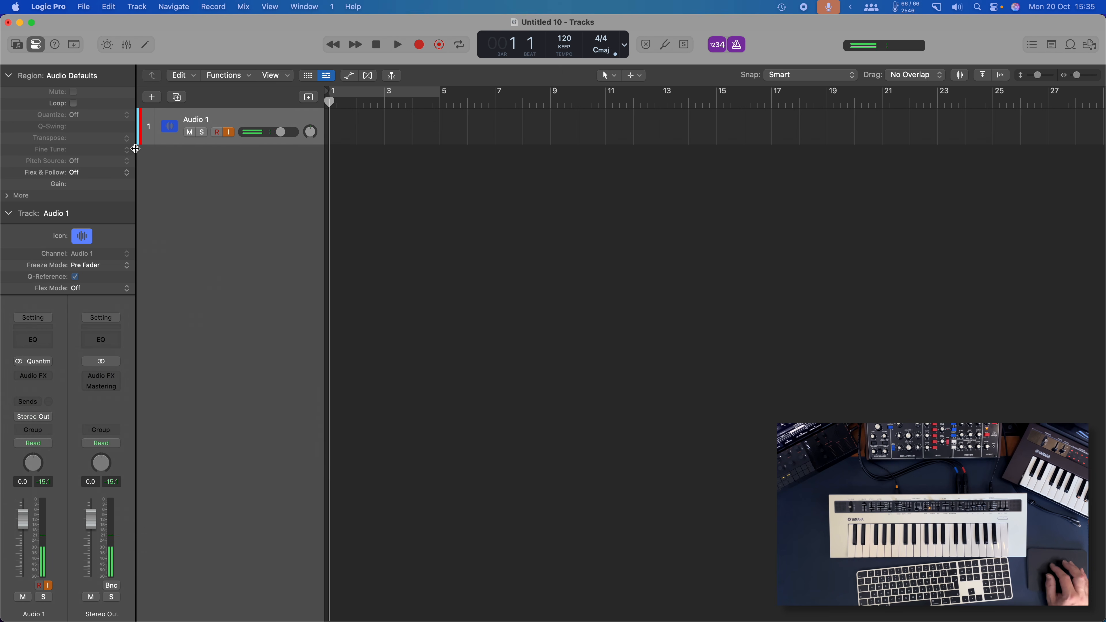
Make the project window full screen and add one software instrument track with an empty channel strip.
left_click(32, 23)
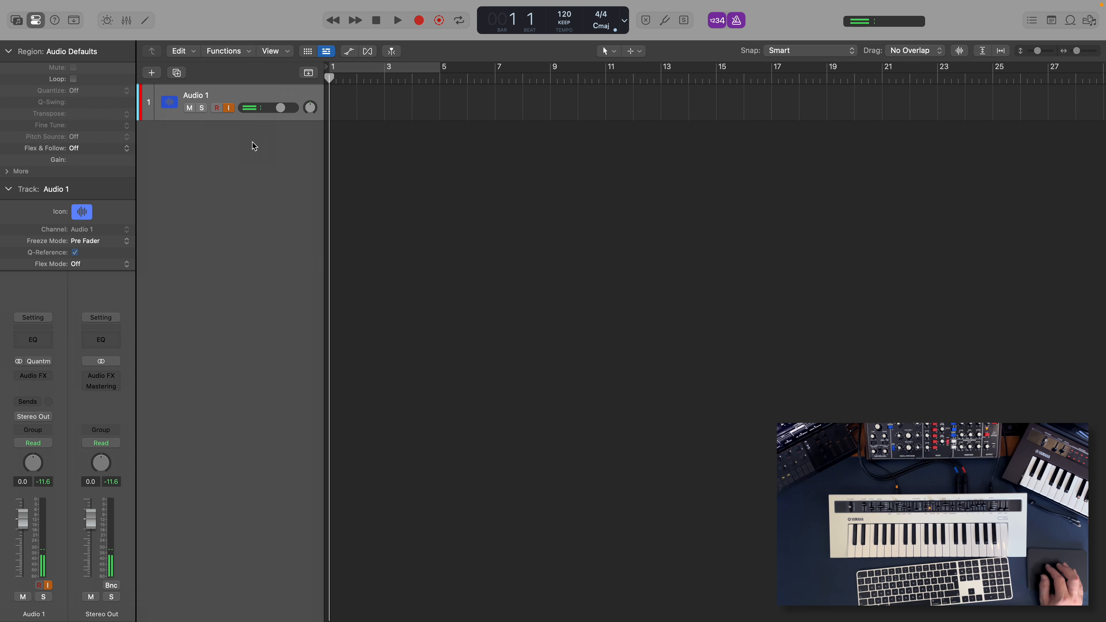
left_click(152, 74)
left_click(384, 236)
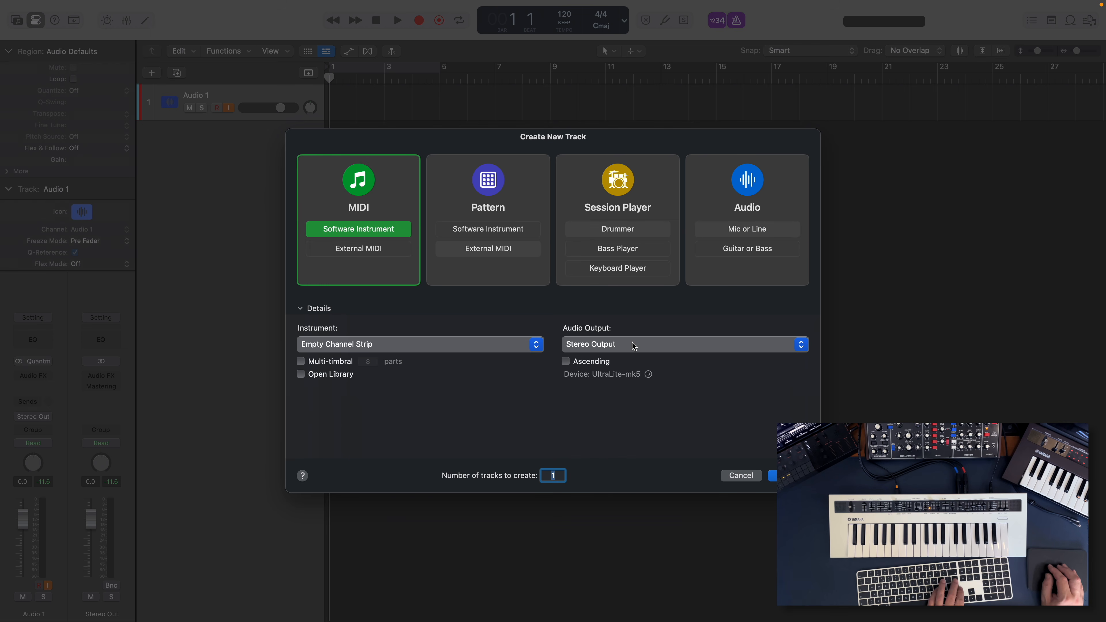
key("Return")
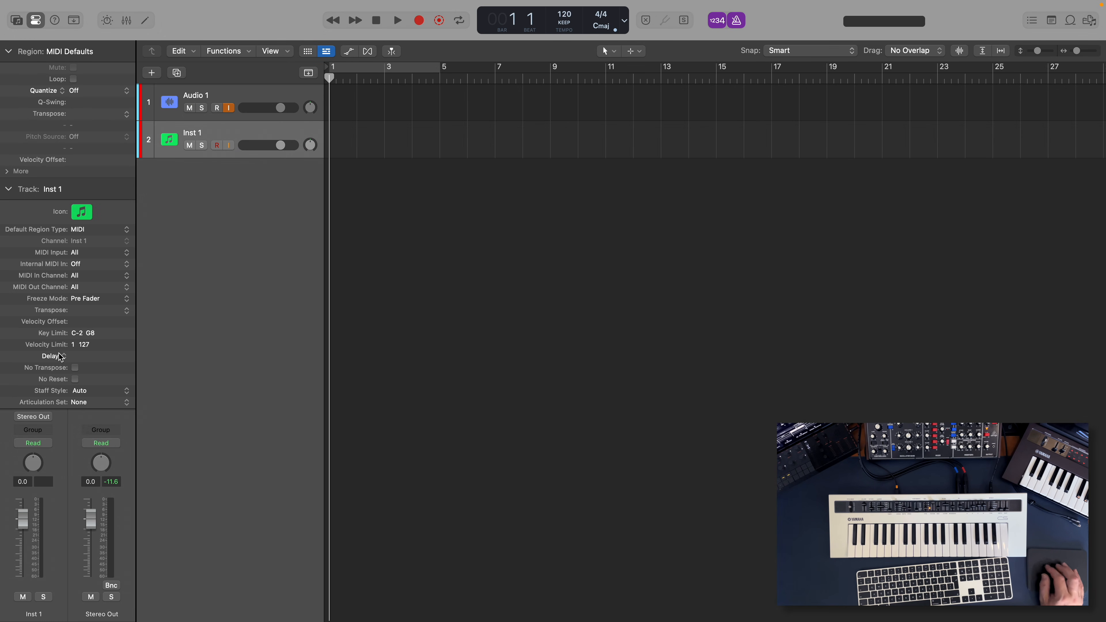
Collapse the Inst 1 track details and load Yamaha's Expanded Softsynth Plugin for MONTAGE M as its instrument.
left_click(11, 194)
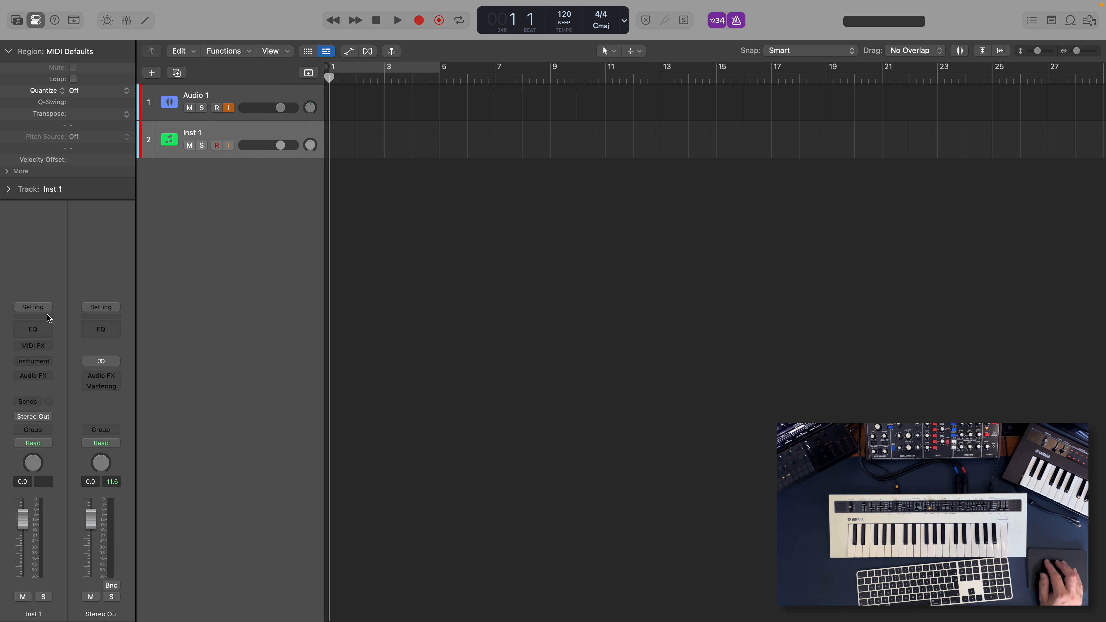
left_click(46, 361)
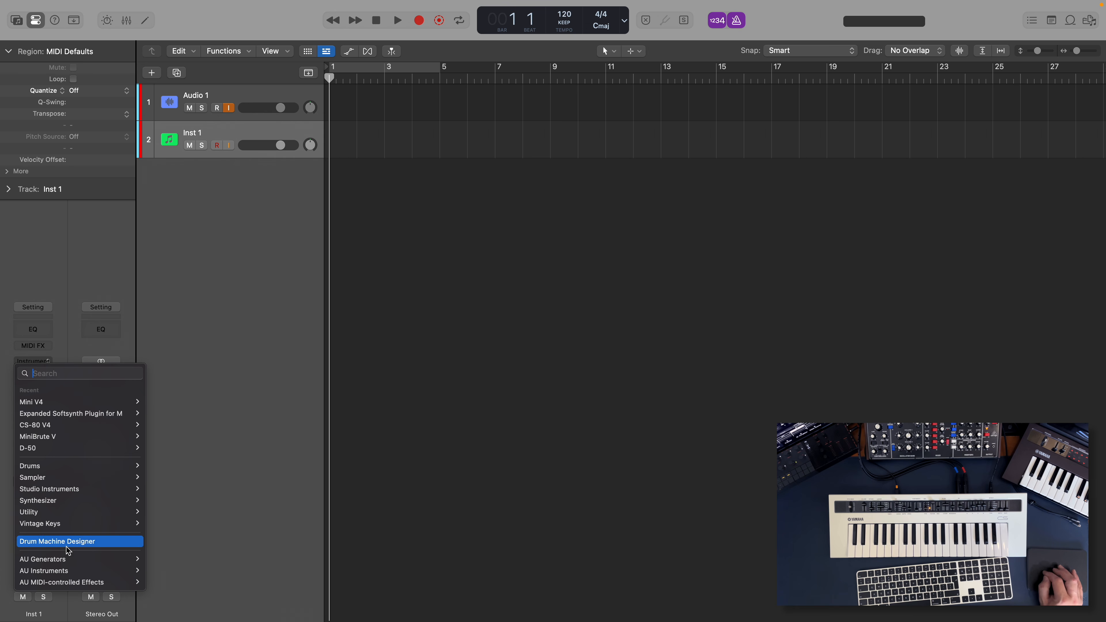
mouse_move(68, 570)
mouse_move(182, 609)
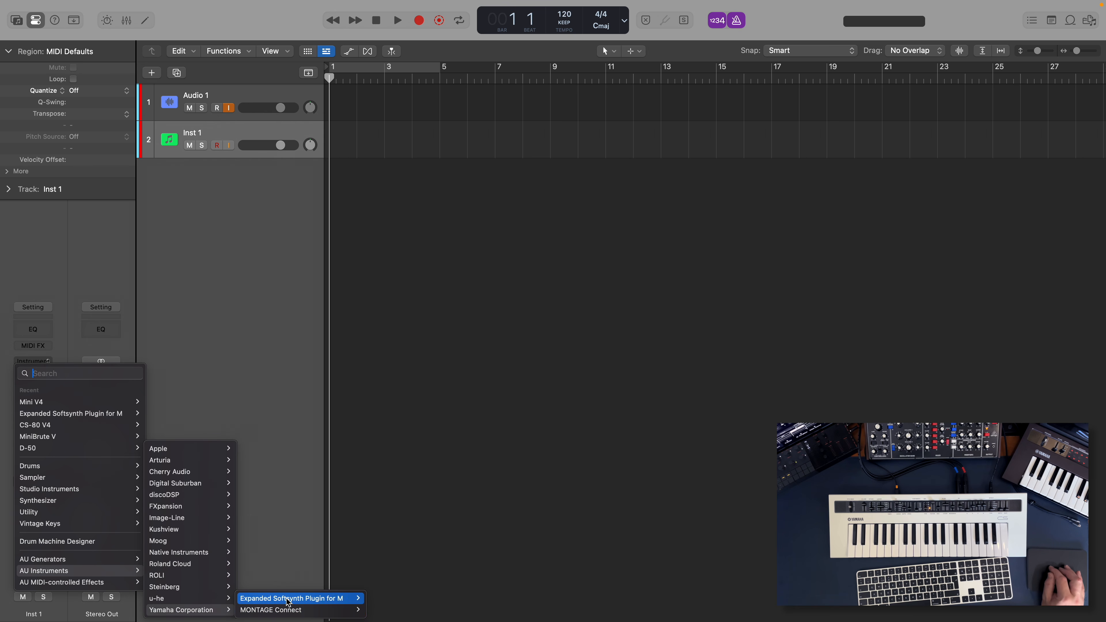
mouse_move(300, 598)
left_click(380, 598)
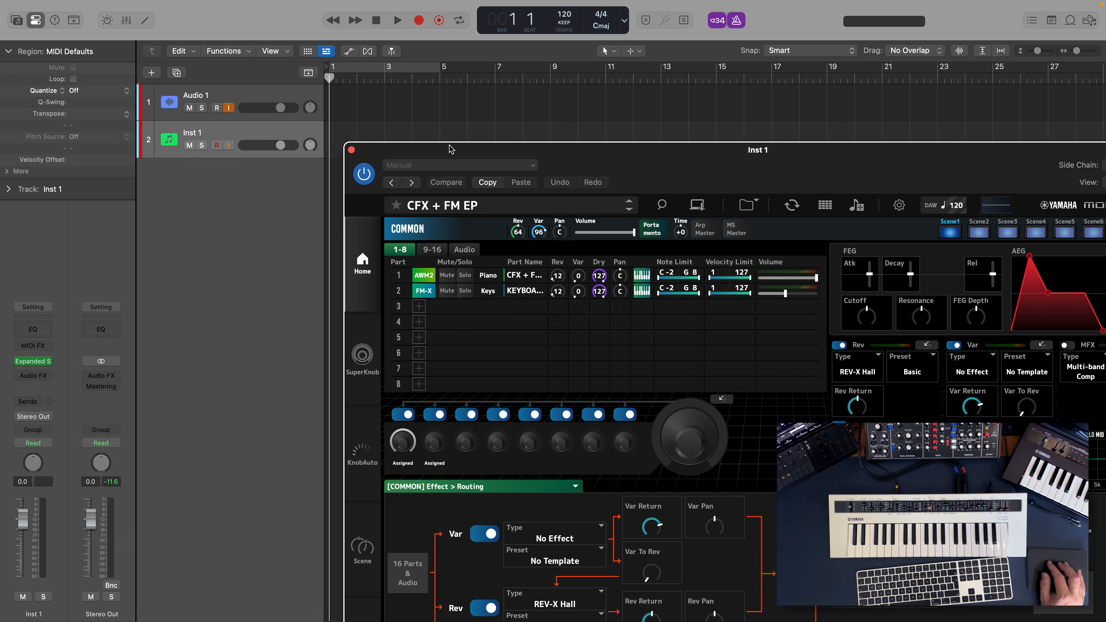
Position the plugin window clear of the track headers and select the Audio 1 track.
left_click_drag(451, 149, 446, 99)
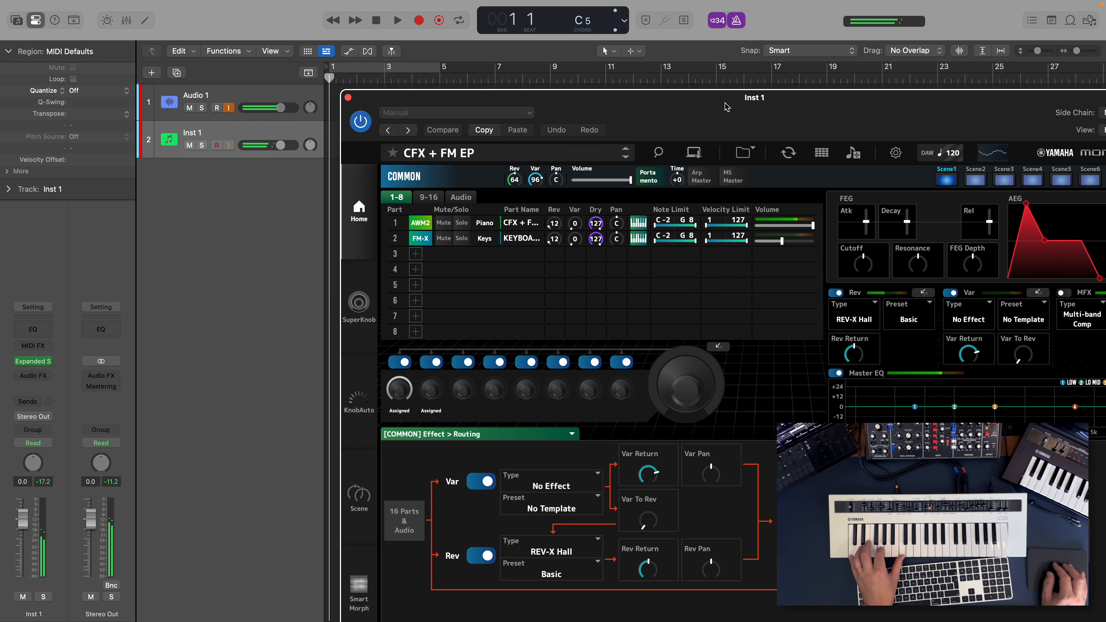
left_click_drag(725, 107, 651, 109)
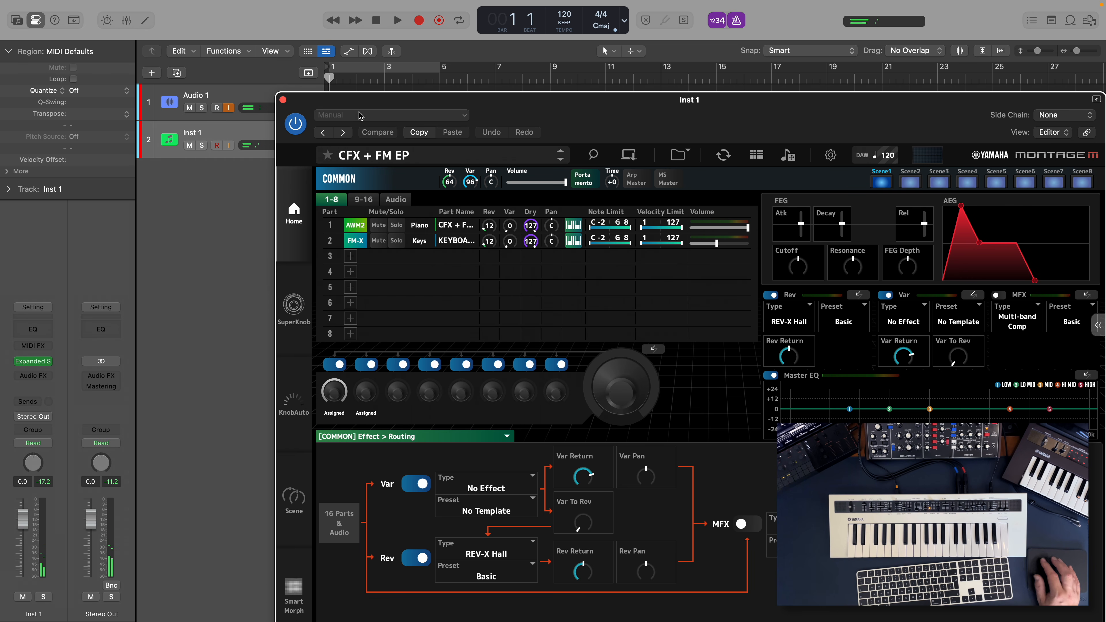
left_click_drag(370, 93, 428, 91)
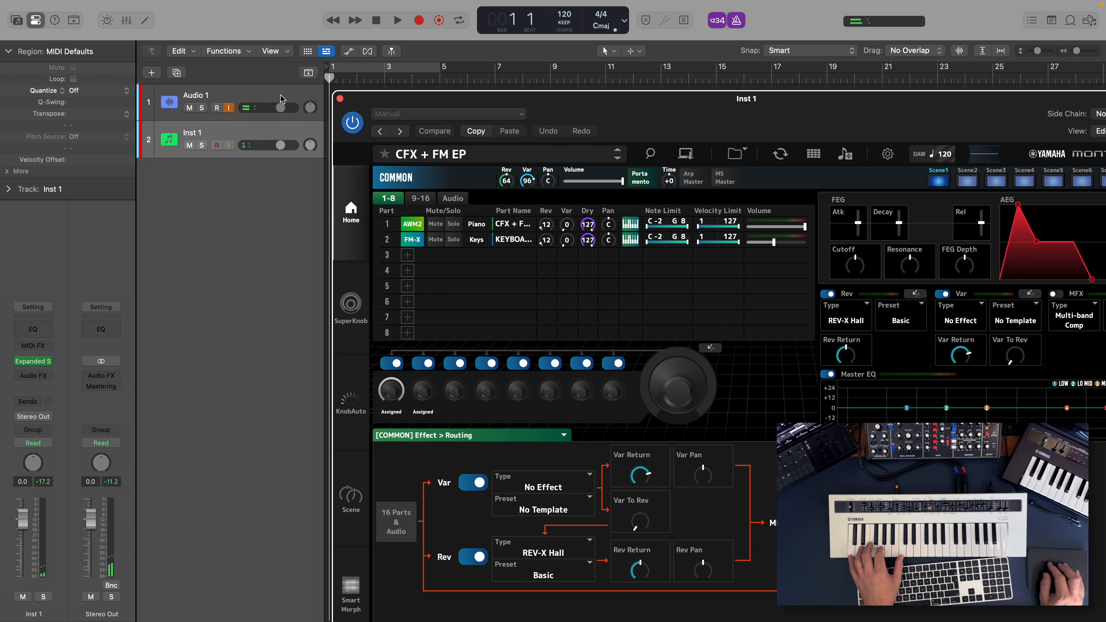
left_click(241, 97)
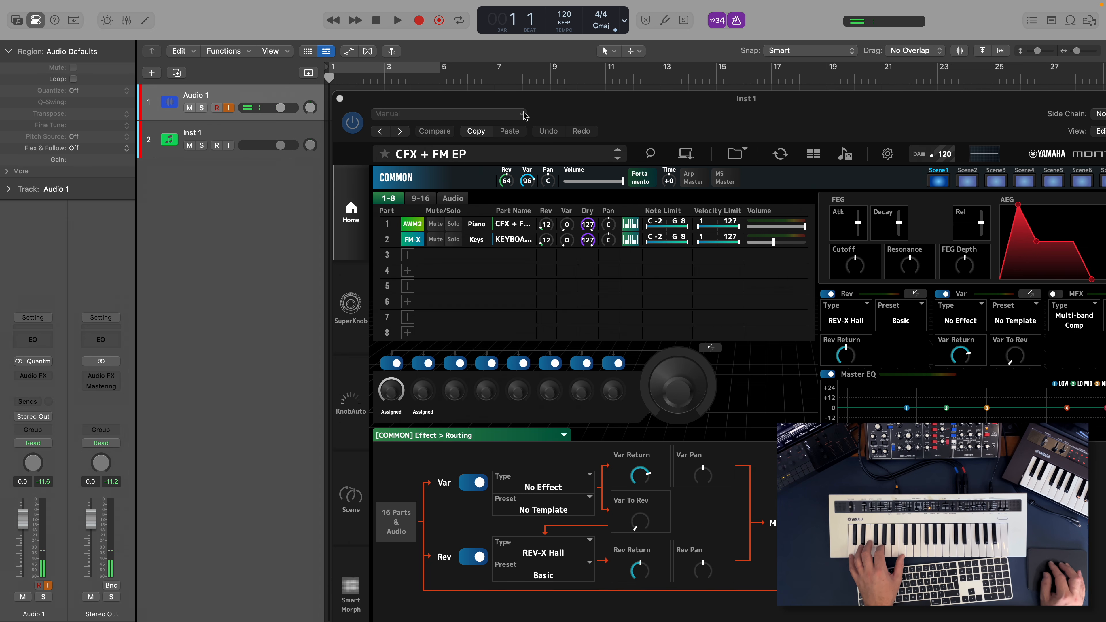
Clear the Piano category filter in the plugin's performance search, search for "esp" and load ESP FX.
left_click(649, 154)
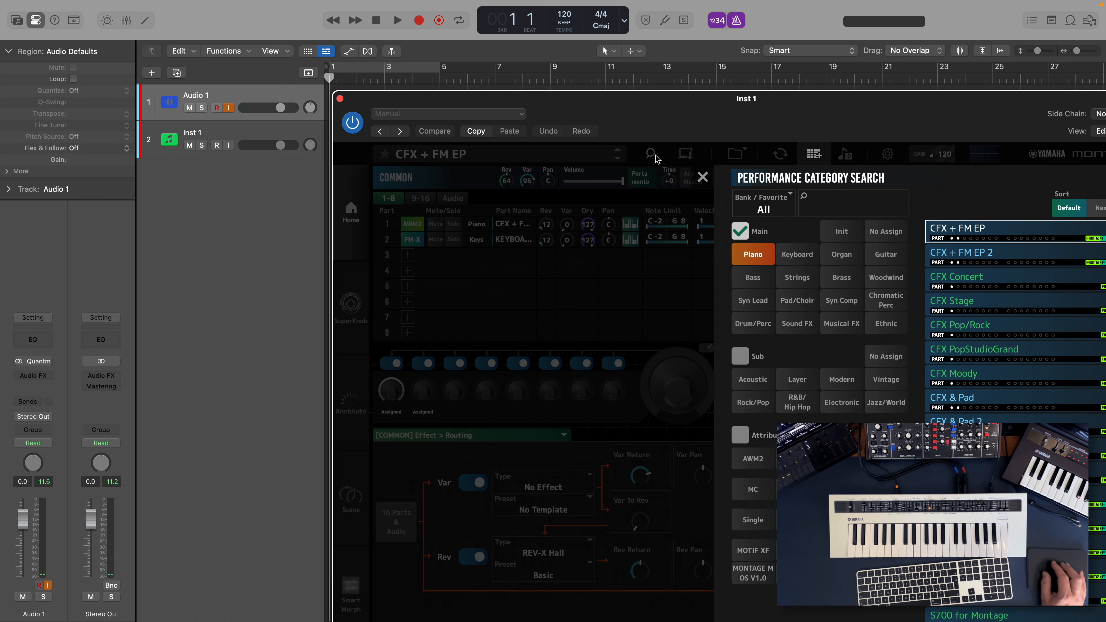
left_click(762, 256)
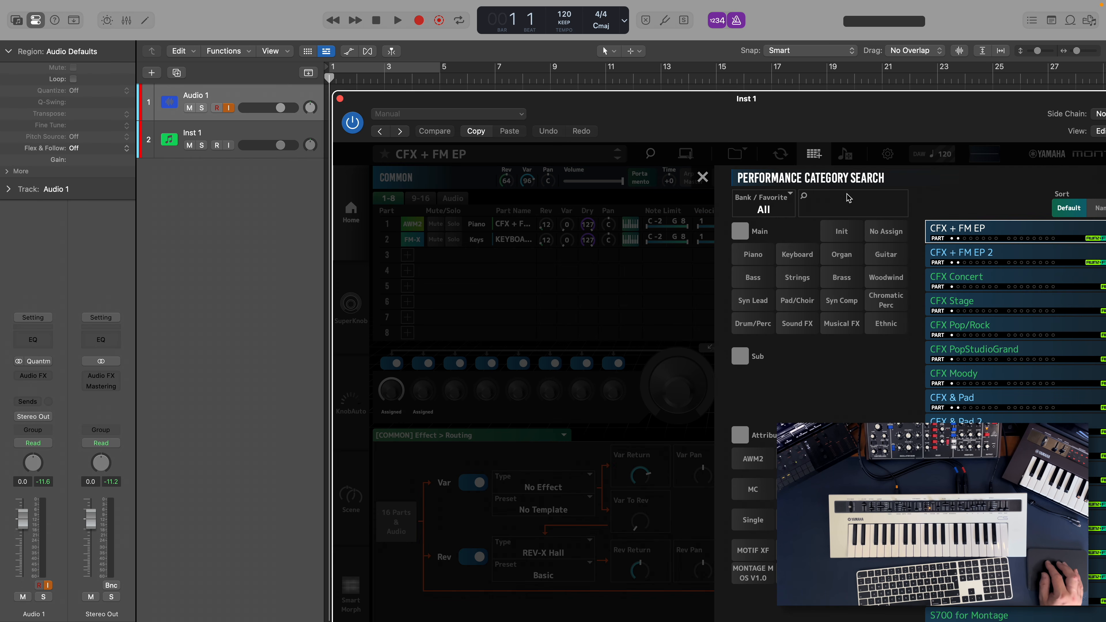
left_click(847, 209)
type("esp")
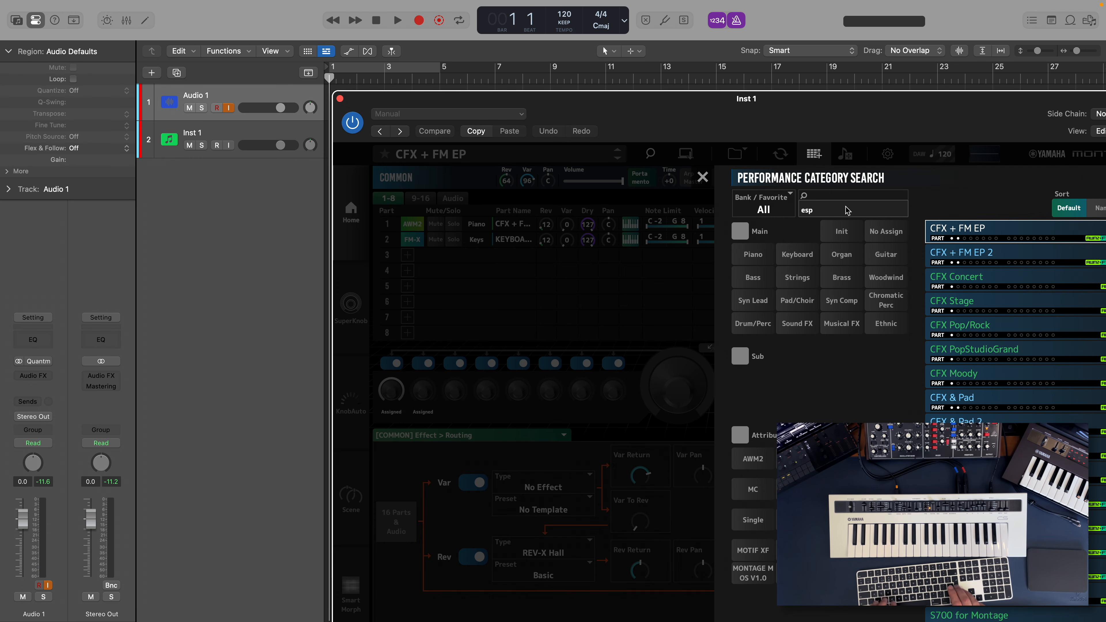
key("Return")
double_click(974, 352)
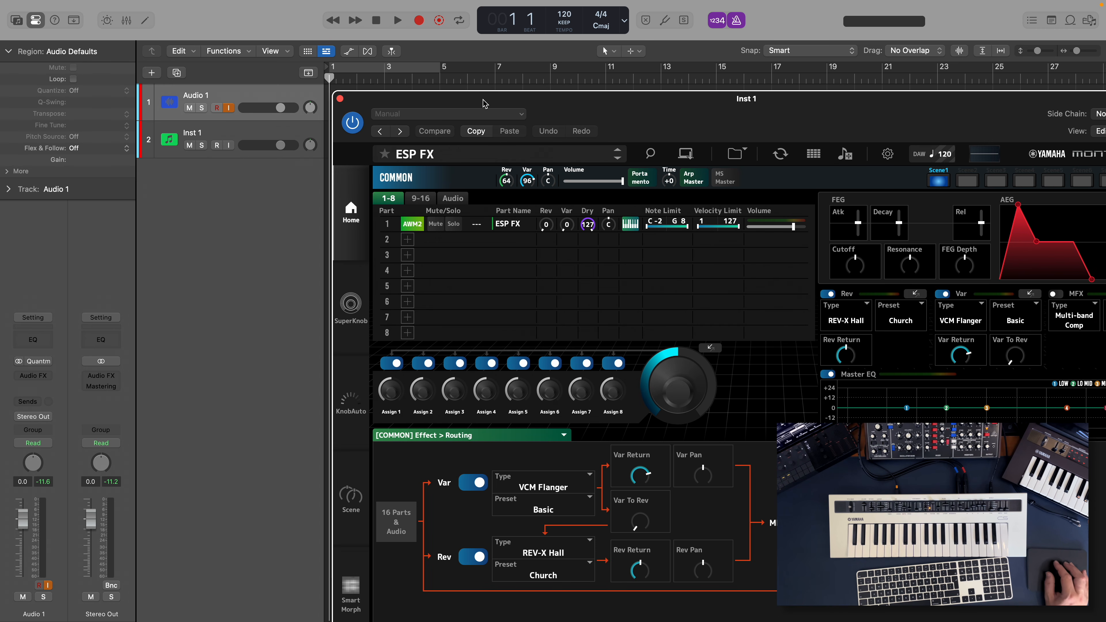
Move the plugin window further off the track area and route the Audio 1 track's output to Bus 1.
left_click_drag(483, 101, 579, 96)
left_click(221, 87)
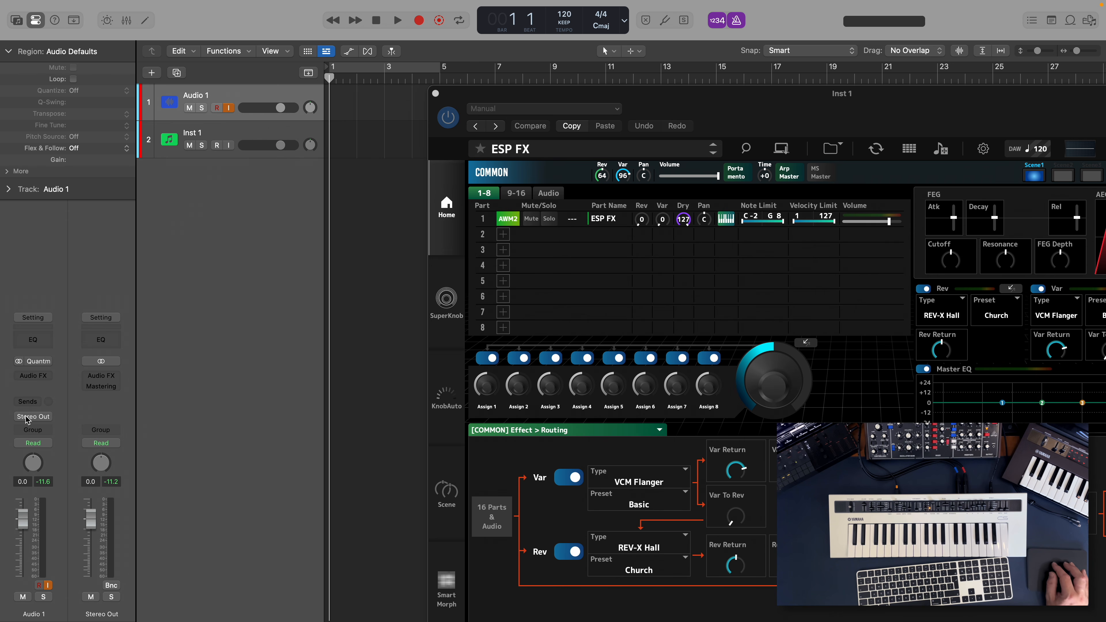
left_click(40, 417)
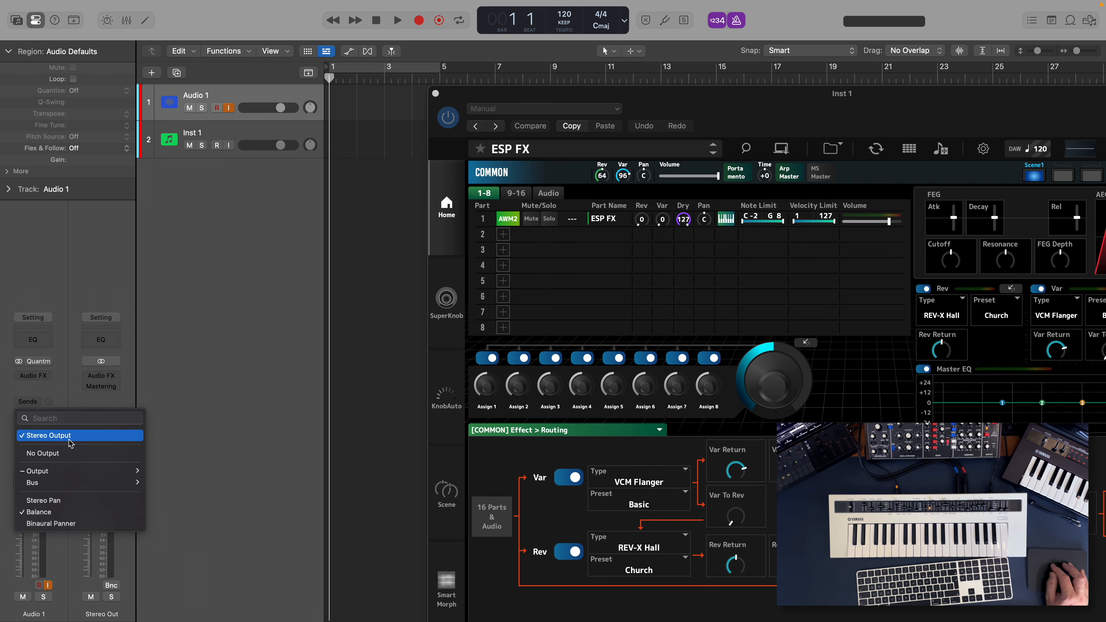
mouse_move(49, 482)
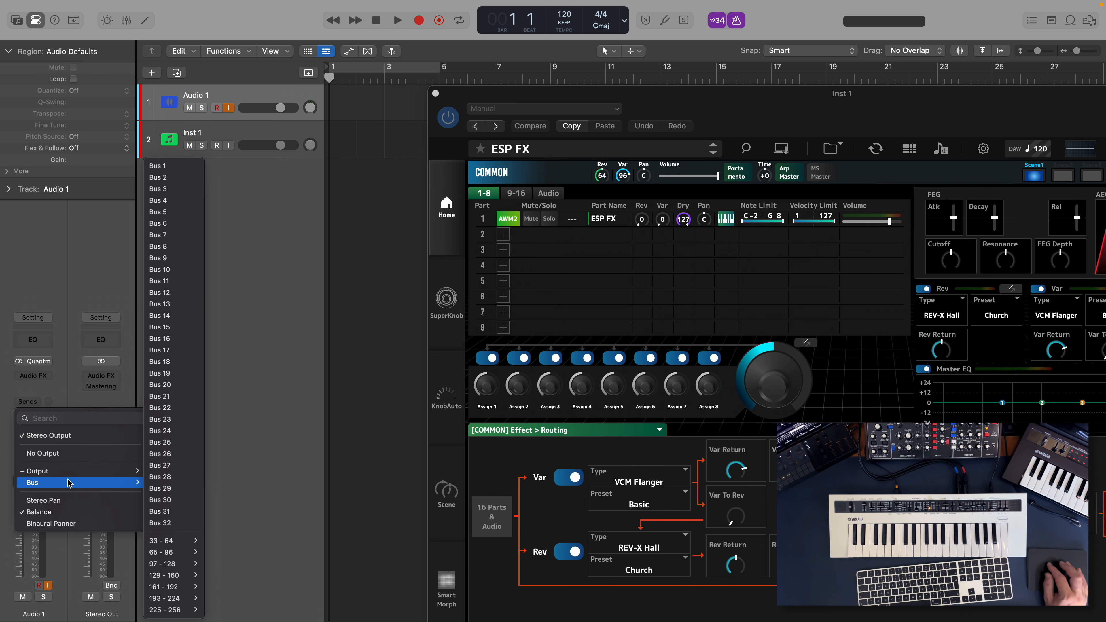
left_click(172, 167)
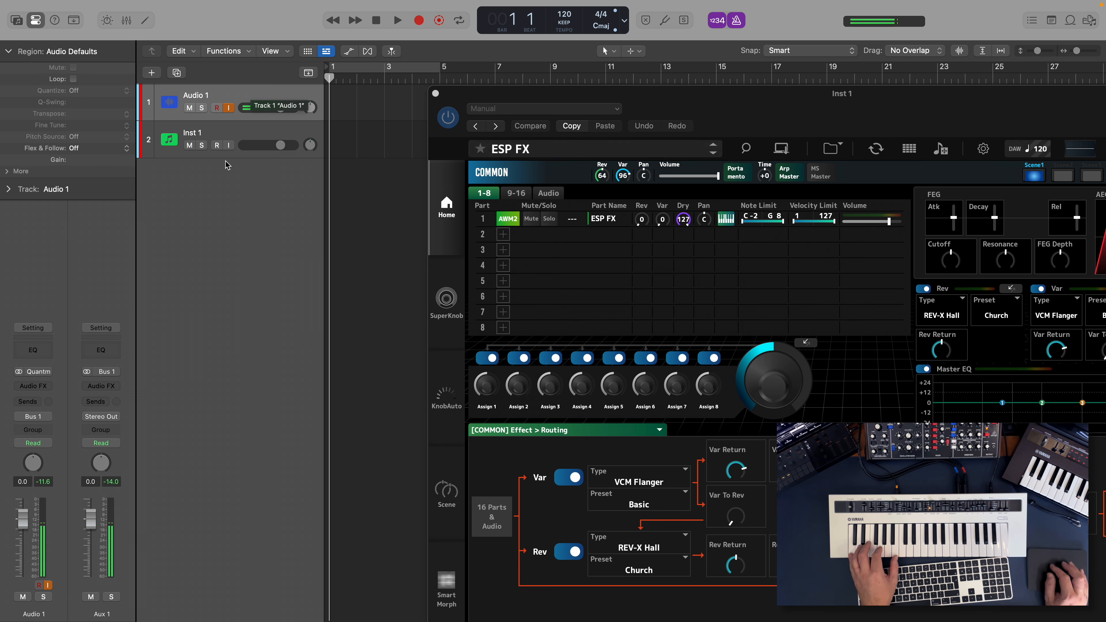
Show the mixer, bring the whole plugin window into view and set the plugin's side chain to Bus 1.
left_click(126, 20)
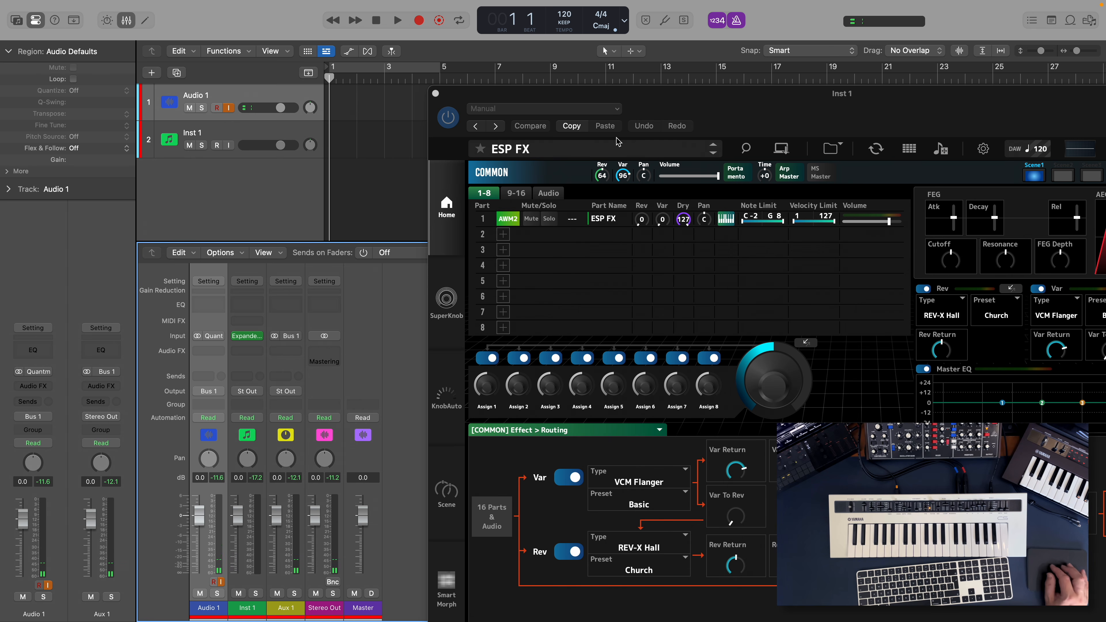
left_click_drag(632, 97, 481, 43)
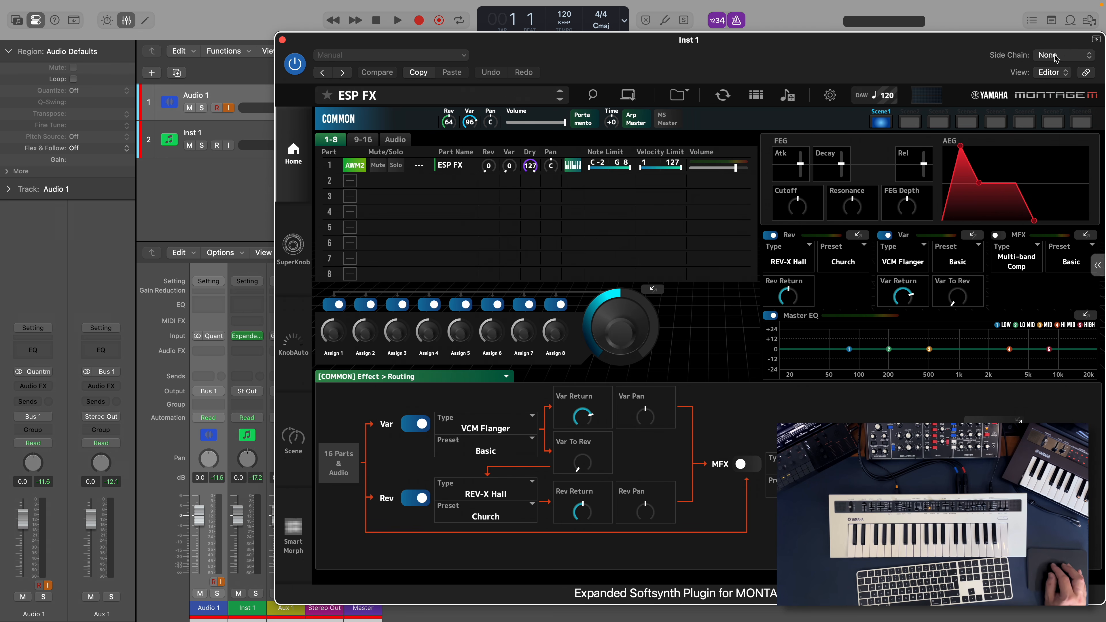
left_click(1066, 55)
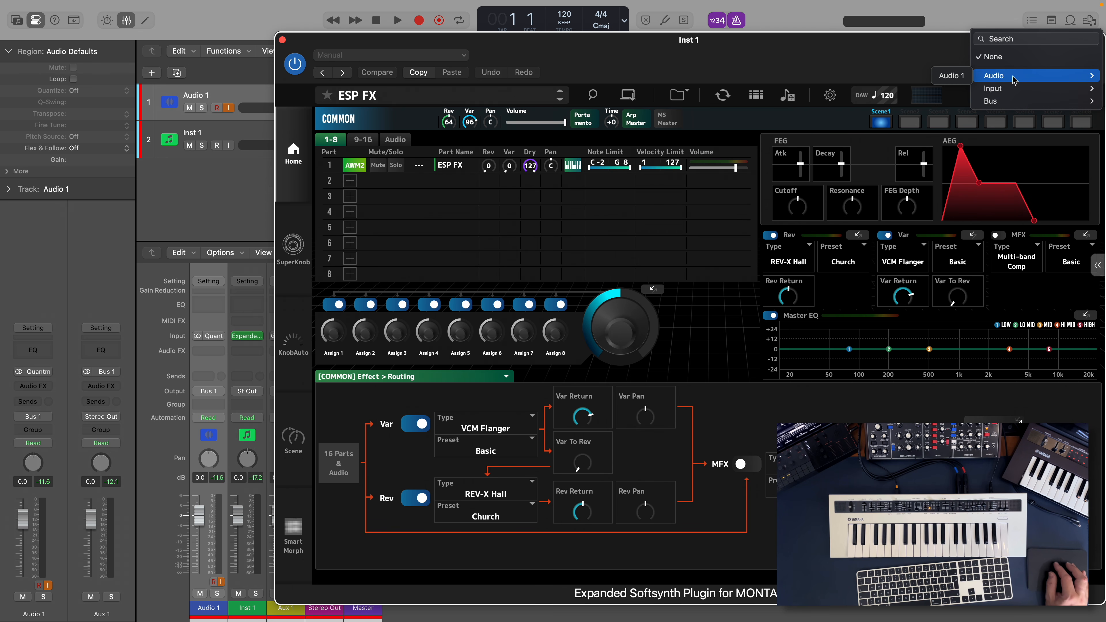
mouse_move(1001, 102)
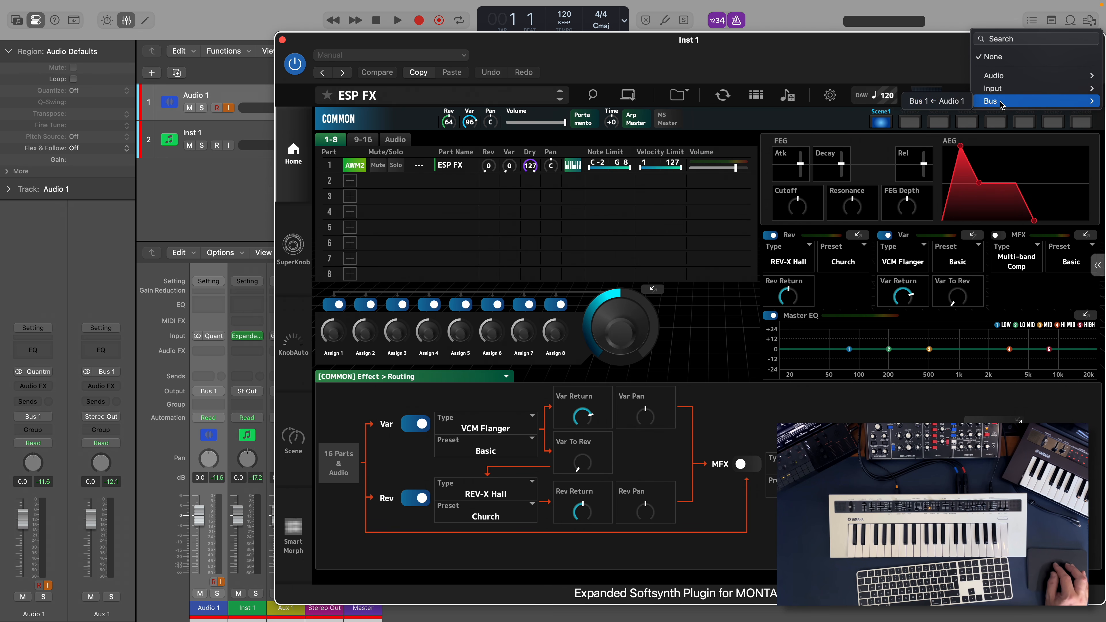
left_click(939, 101)
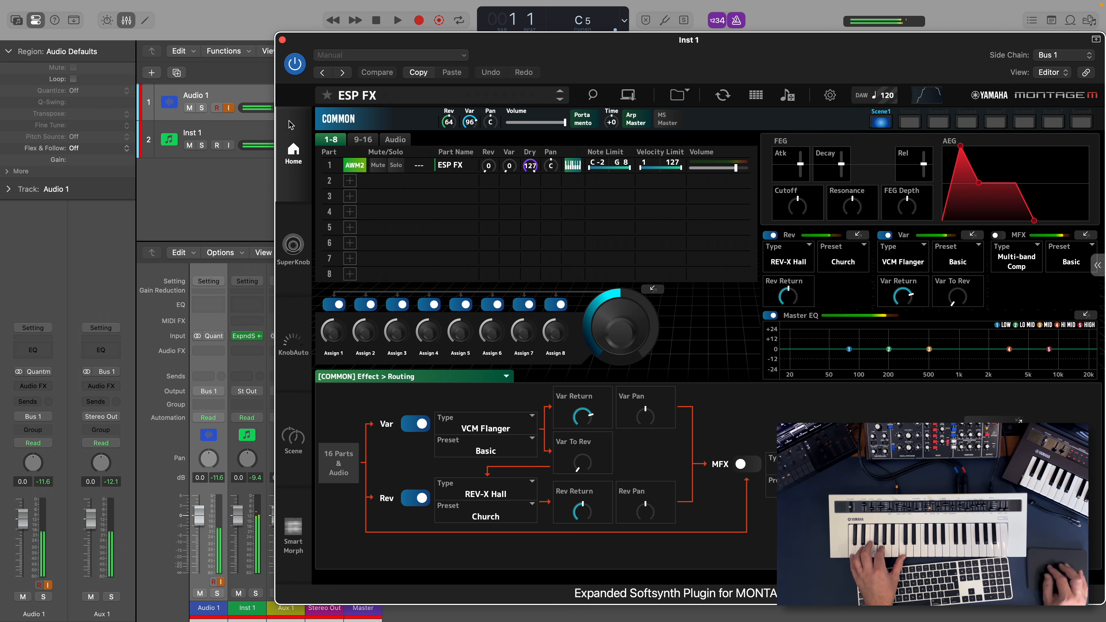
View the incoming audio in the plugin's enlarged waveform display, with the plugin window fully in view, and close the display.
left_click(937, 101)
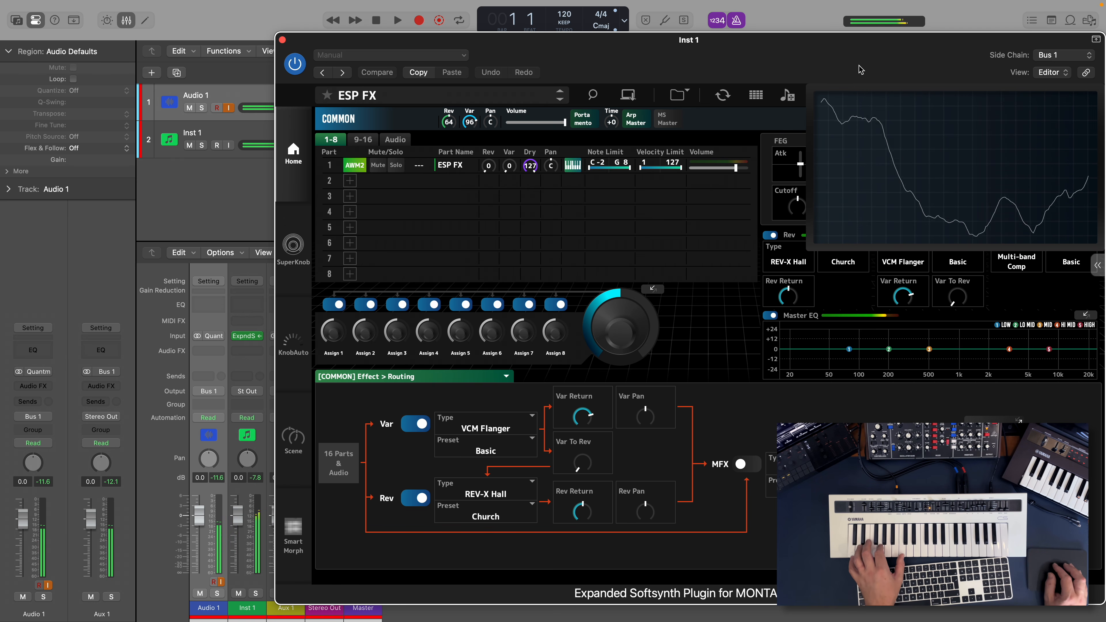
left_click_drag(902, 45, 827, 44)
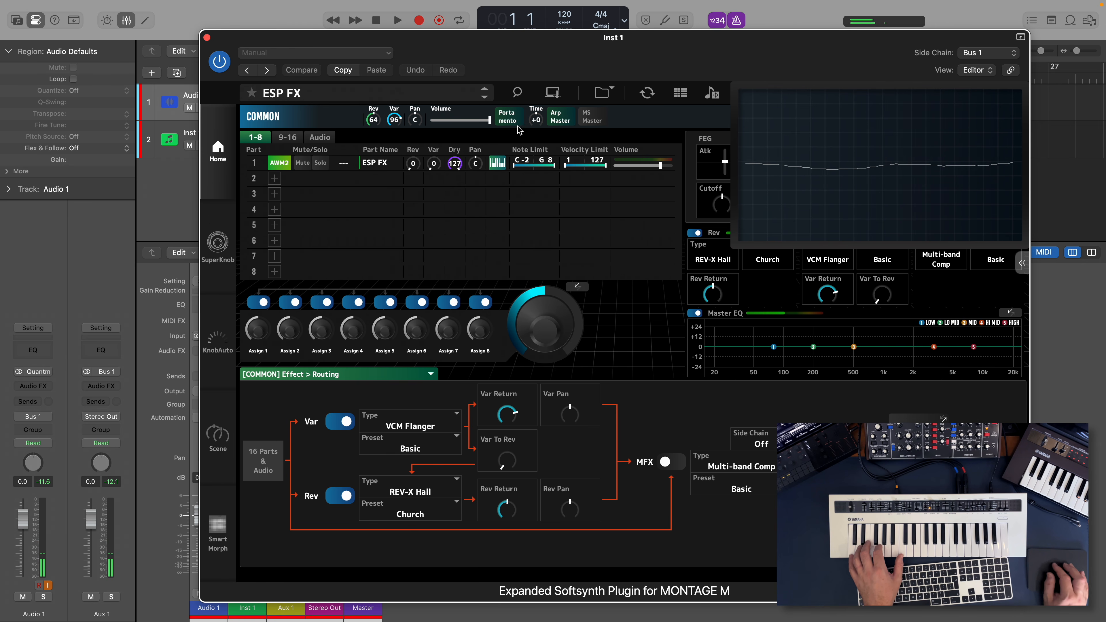
mouse_move(511, 308)
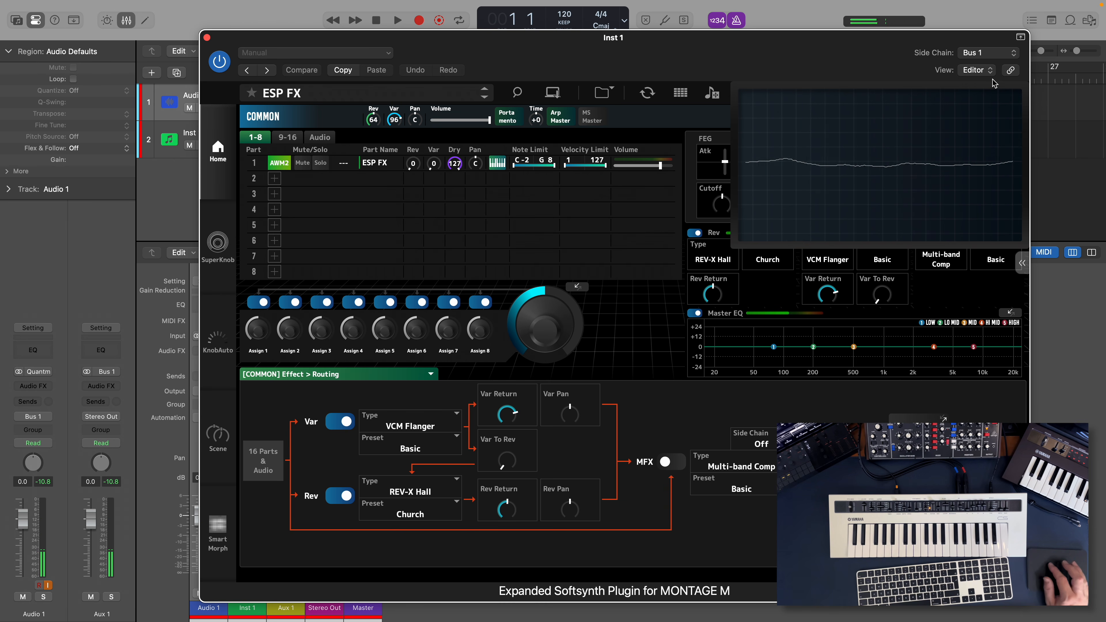
left_click(832, 161)
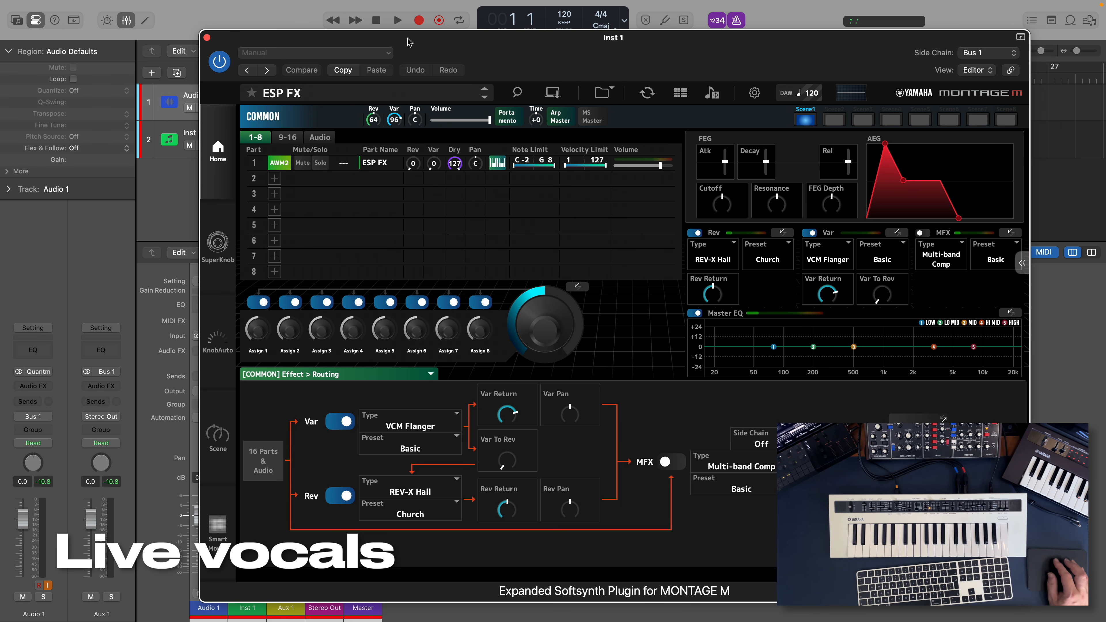
Create a Mic or Line audio track with Input 3 (Mic/Line/Inst In 1) as its input and input monitoring on.
left_click_drag(408, 42, 687, 45)
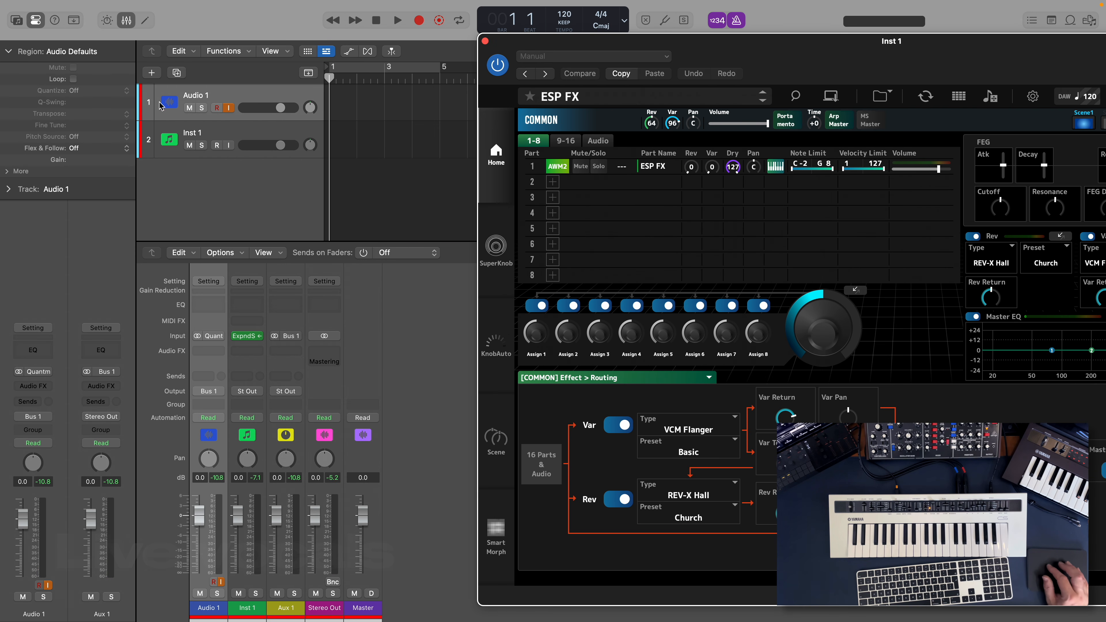
left_click(151, 72)
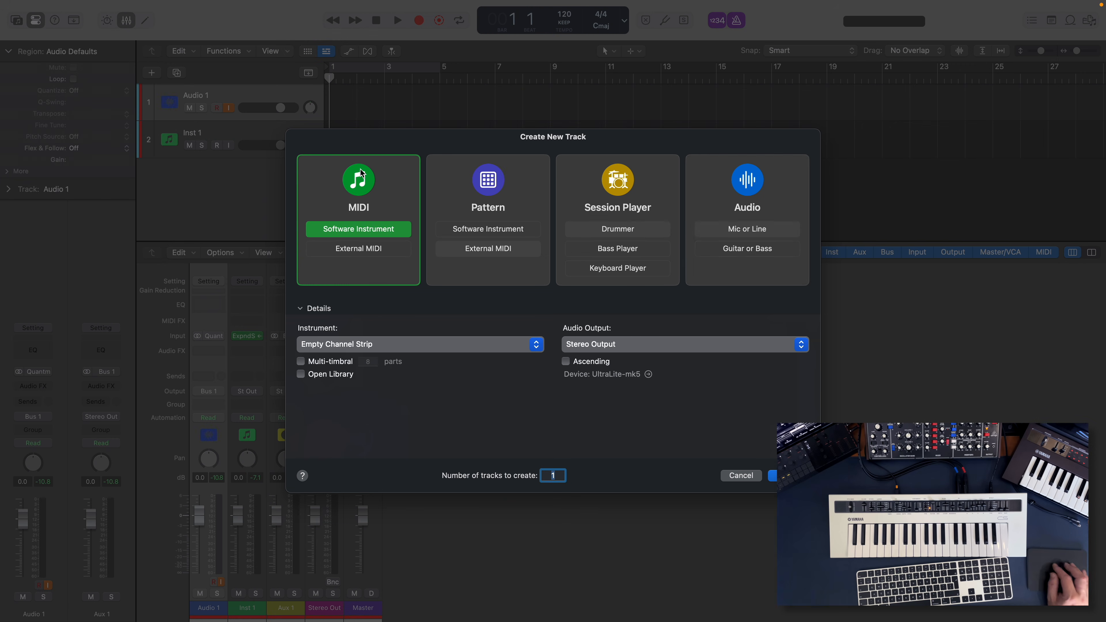
left_click(756, 235)
left_click(458, 342)
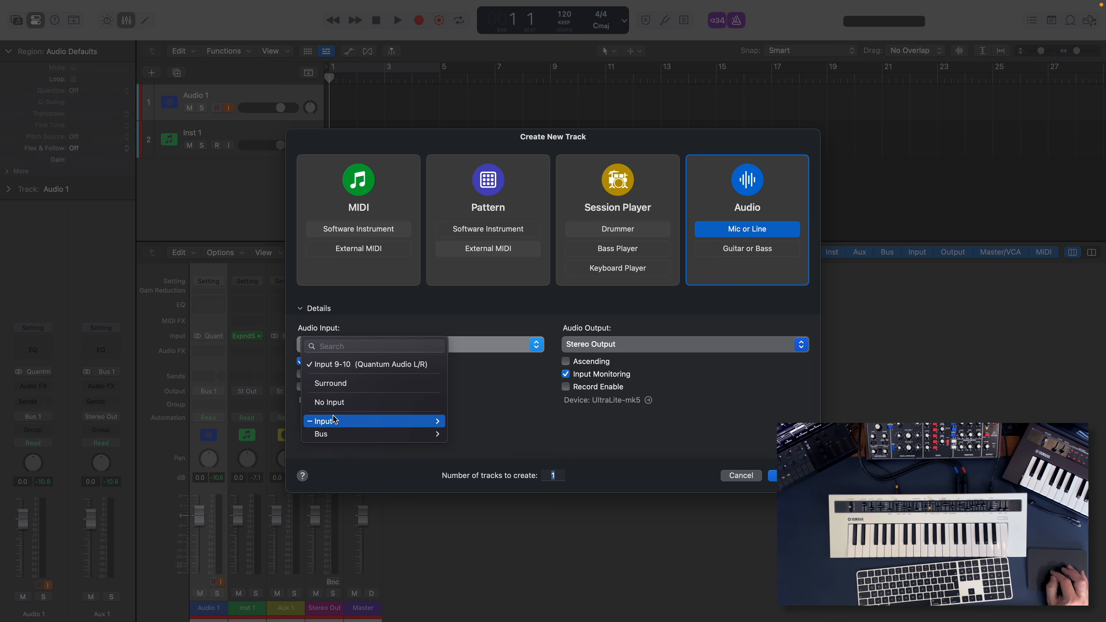
mouse_move(416, 425)
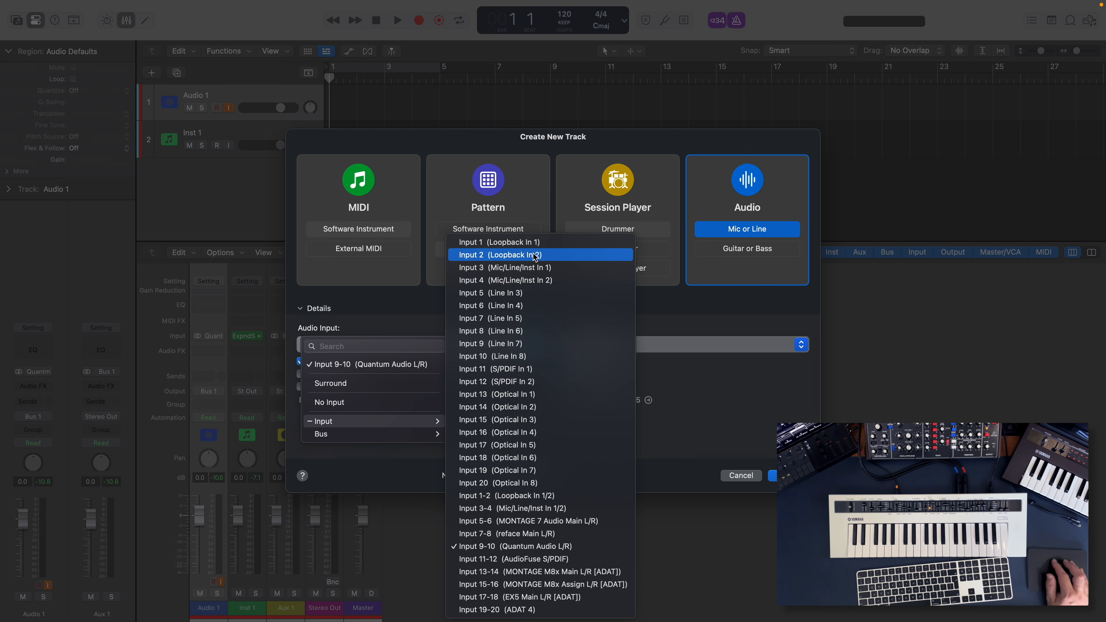
left_click(505, 267)
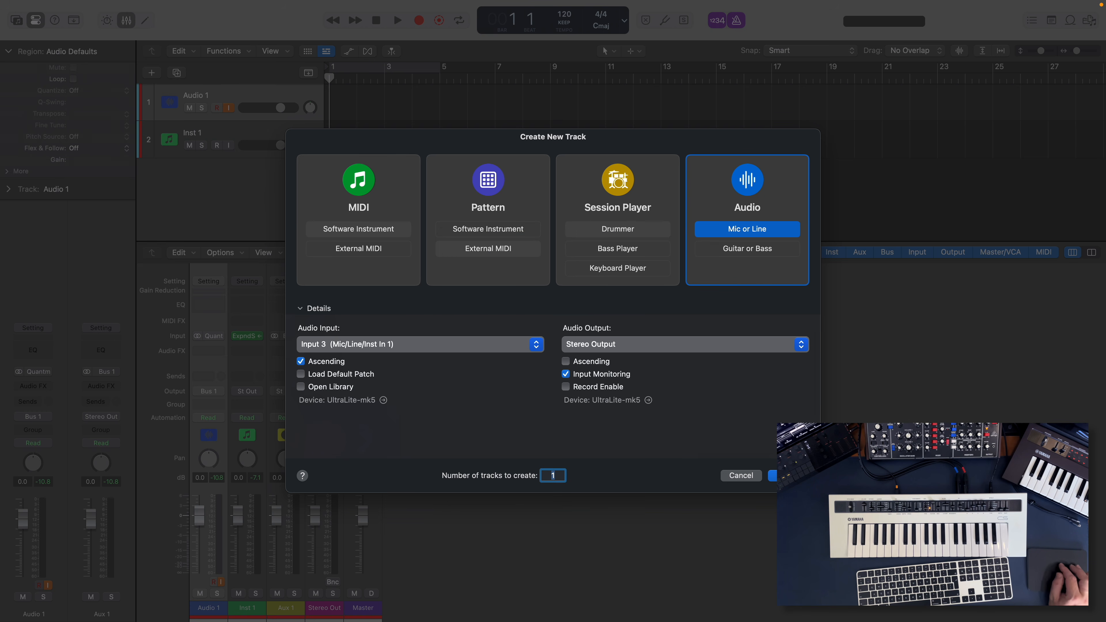
left_click(787, 475)
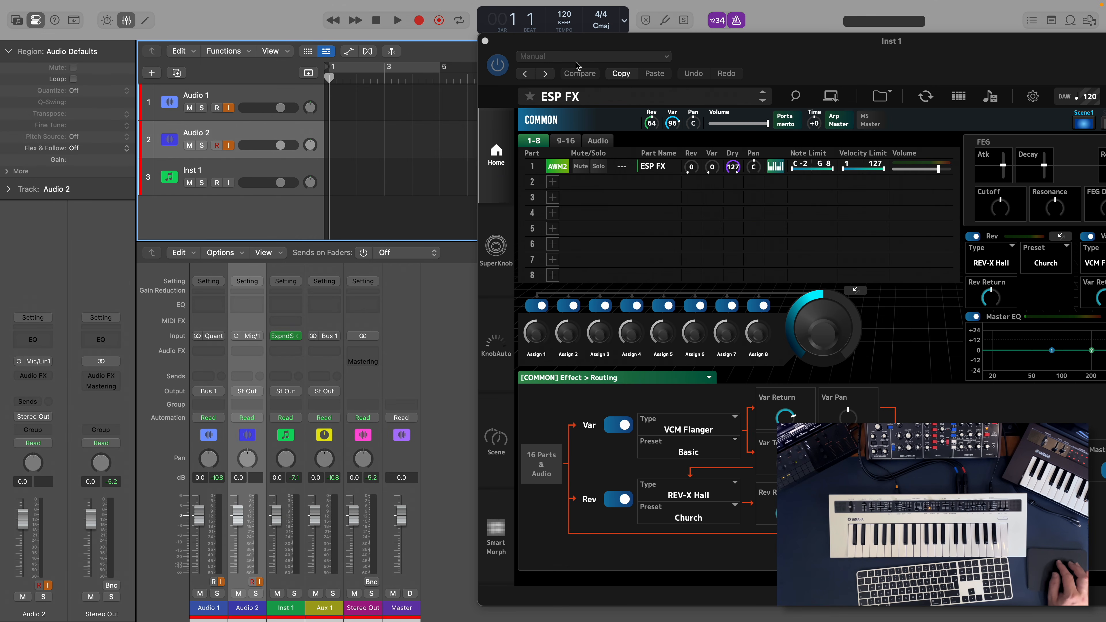
Clear the plugin window from the track area, select the Audio 2 track and check its input assignment.
left_click_drag(555, 35, 877, 74)
left_click(229, 134)
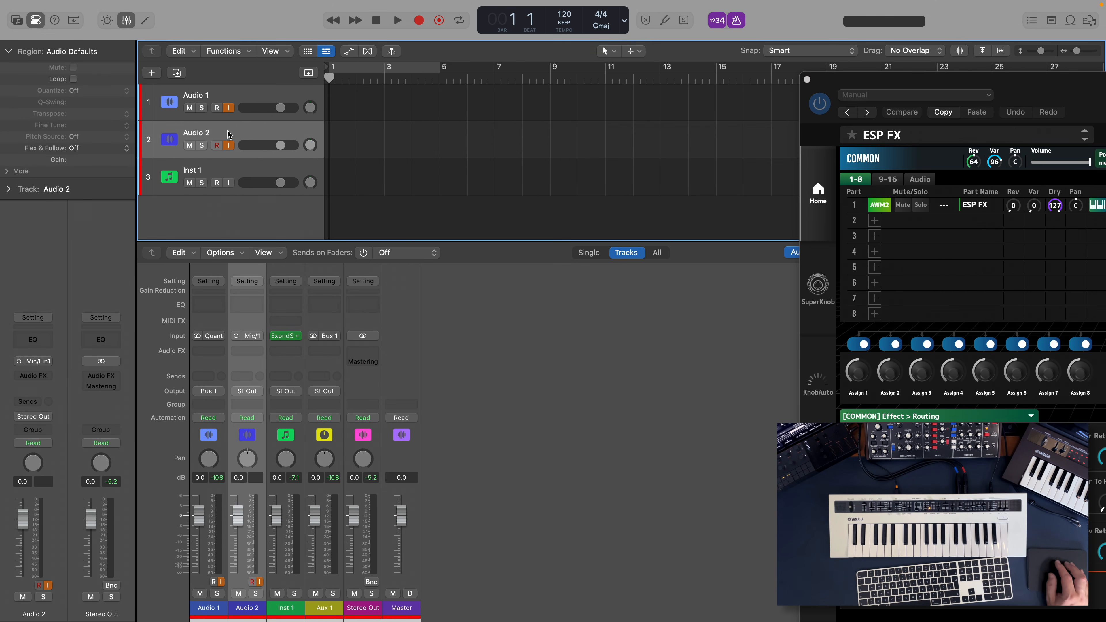
left_click(54, 361)
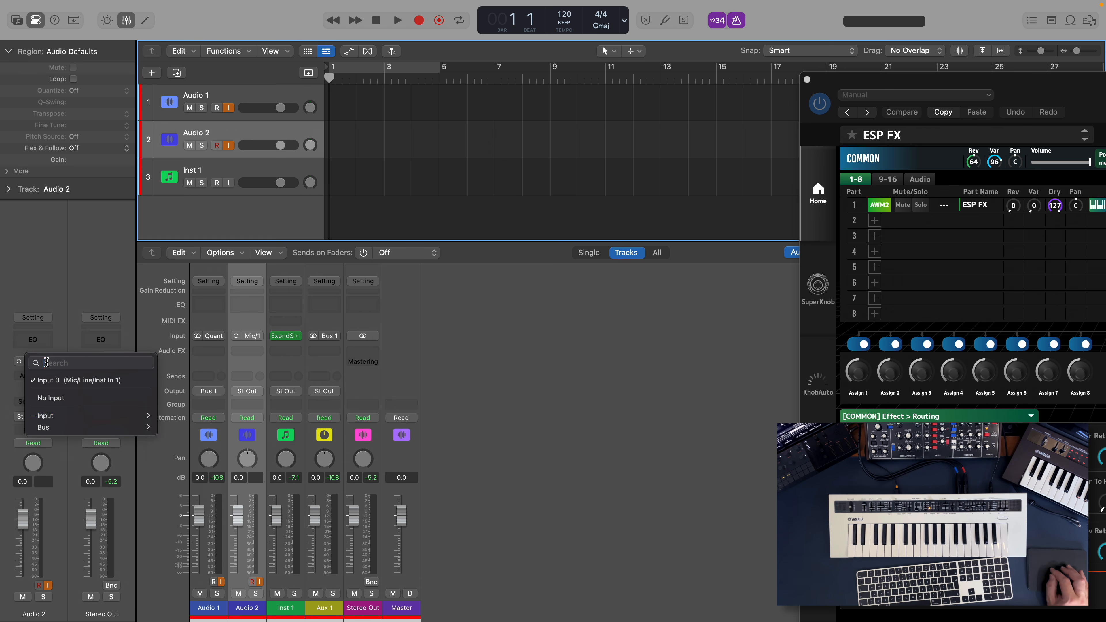
mouse_move(66, 415)
left_click(198, 425)
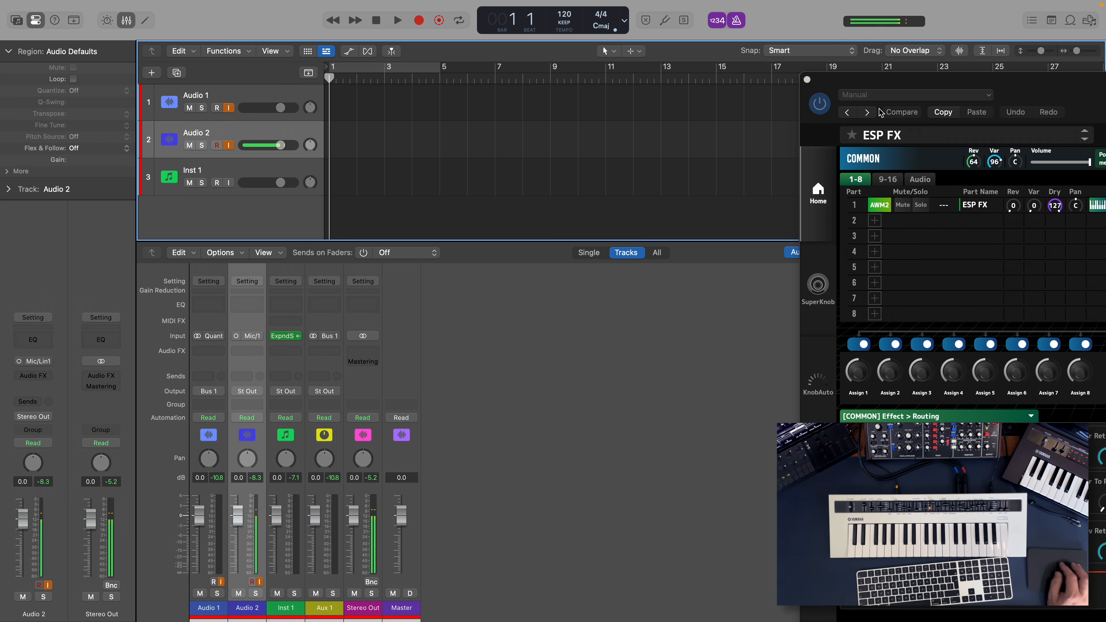
Bring the plugin window back into view and load the ESP Vocal performance from its performance search.
left_click_drag(890, 86, 507, 53)
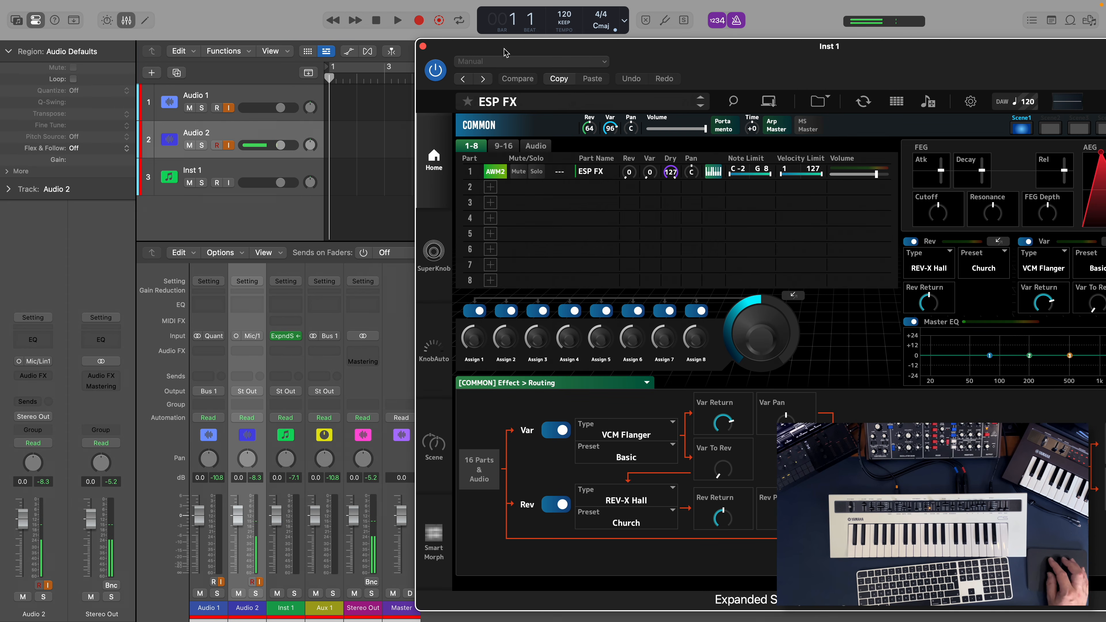
left_click(639, 103)
left_click(1049, 207)
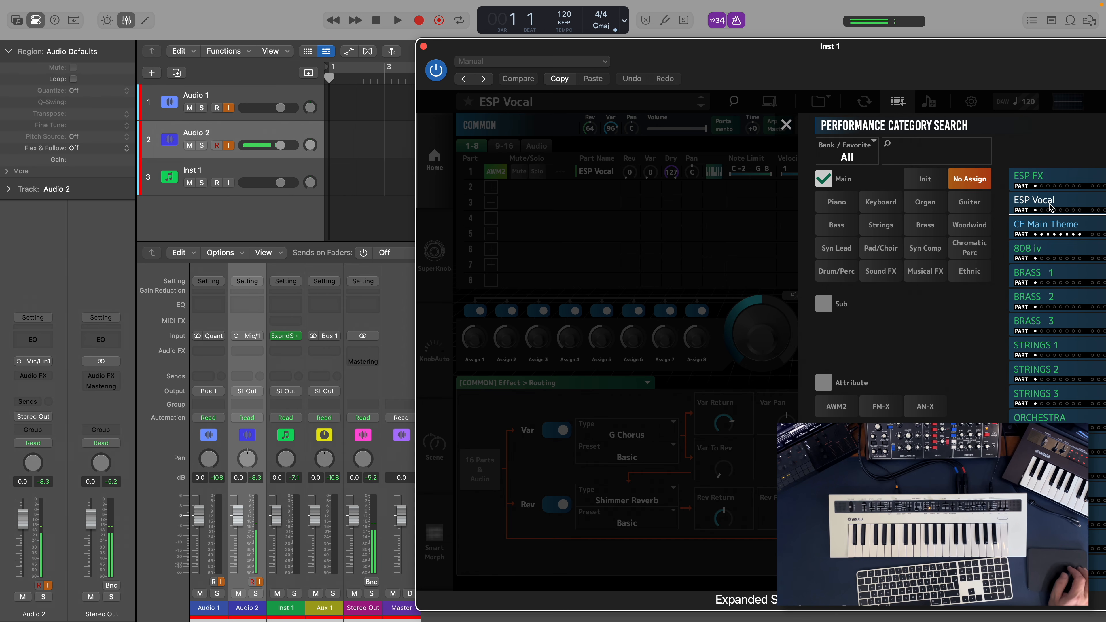
left_click(636, 264)
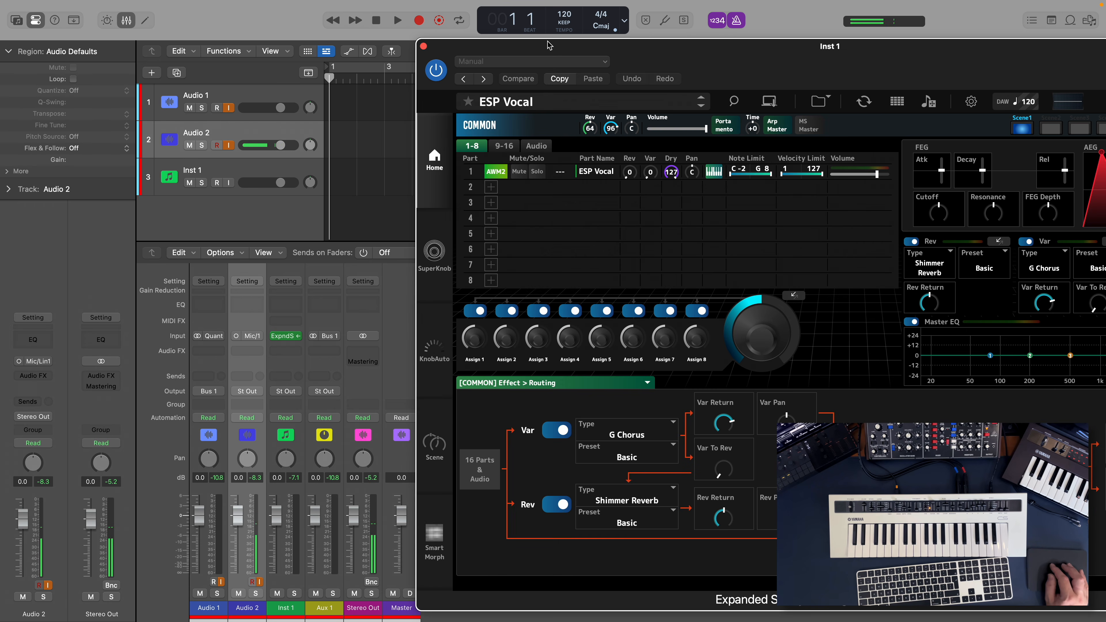
Name the tracks reface, mic and E.S.P., and route the mic track's output to Bus 1.
left_click_drag(550, 46, 791, 45)
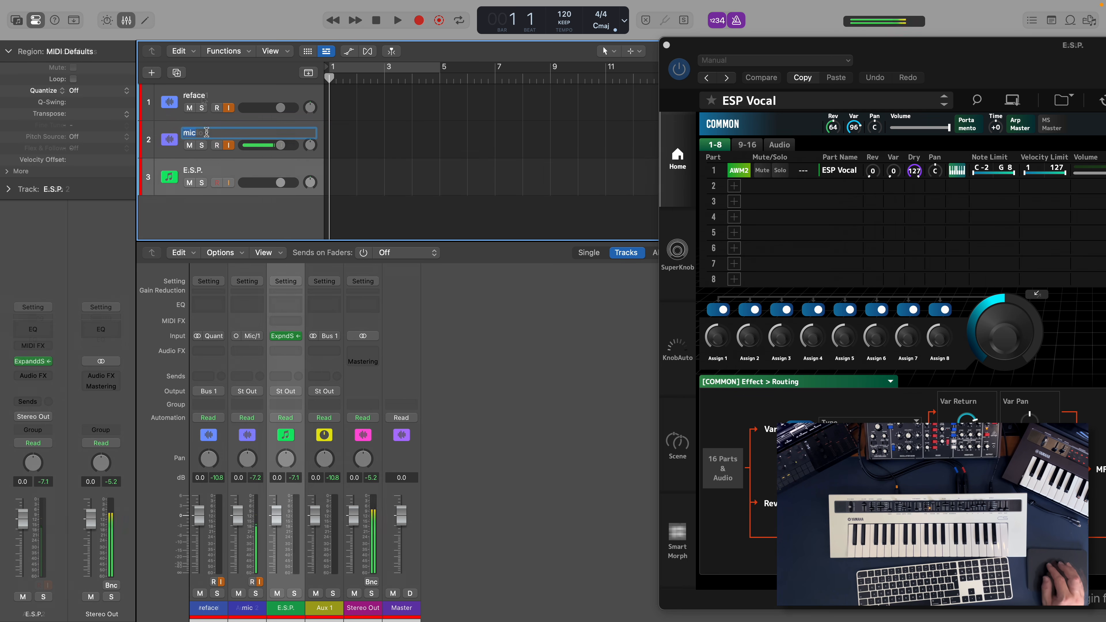
left_click(172, 137)
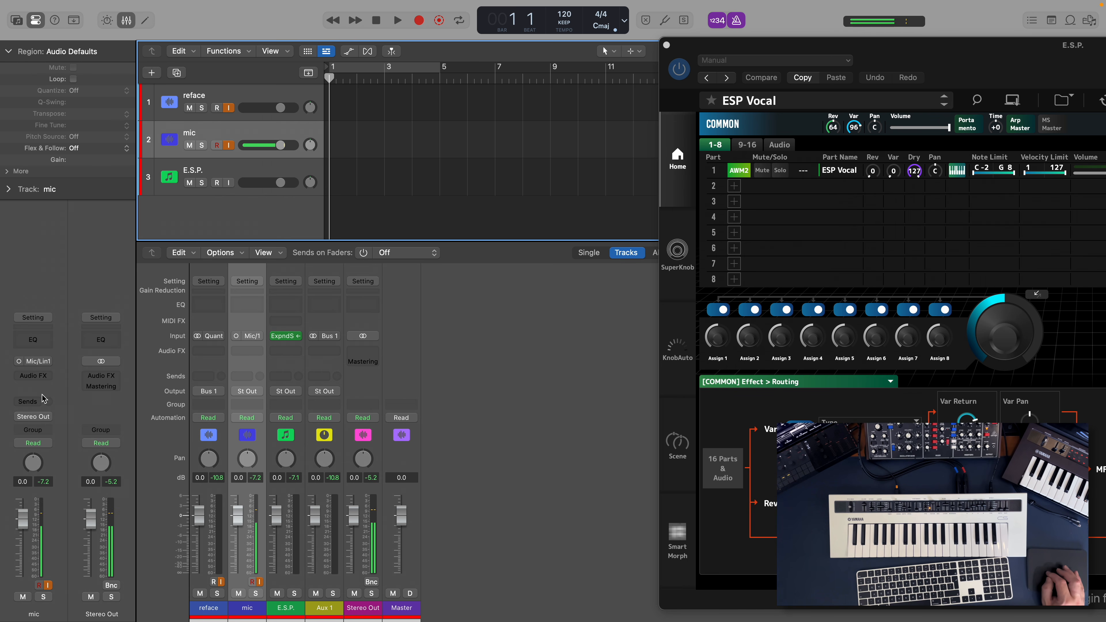
left_click(34, 416)
mouse_move(61, 483)
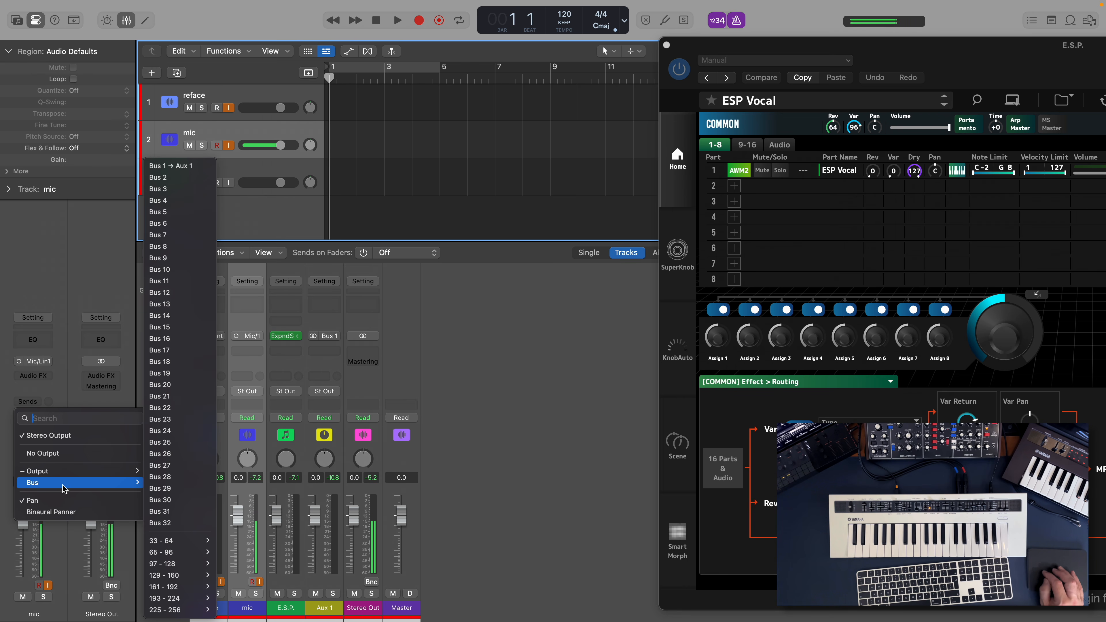
left_click(170, 165)
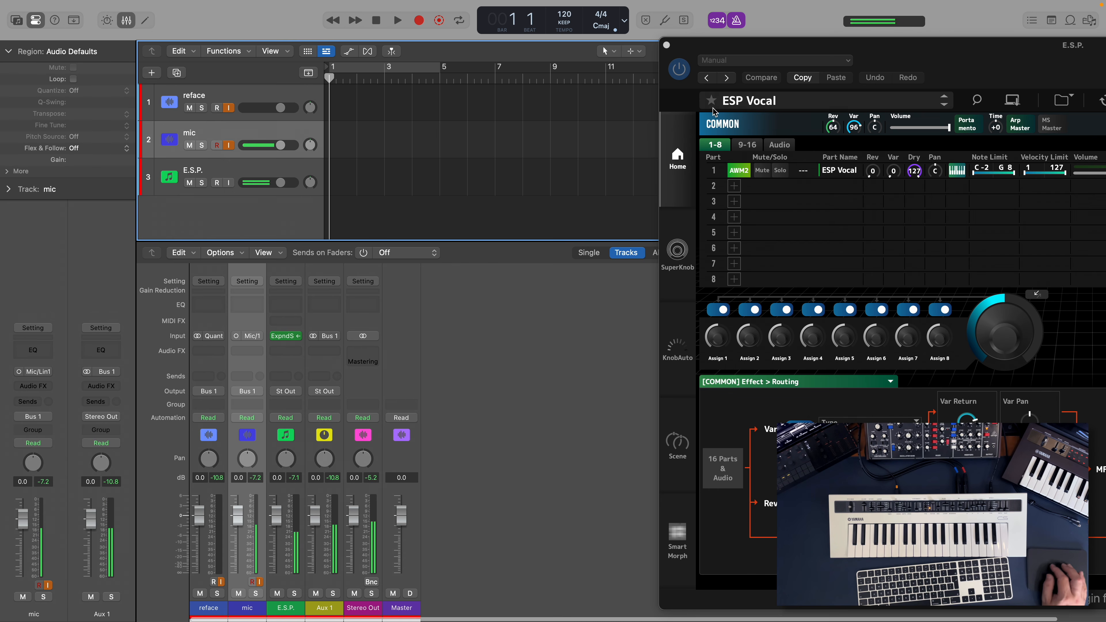
Examine the microphone signal in the plugin's waveform display and turn off input monitoring on the mic track.
left_click_drag(809, 45, 387, 35)
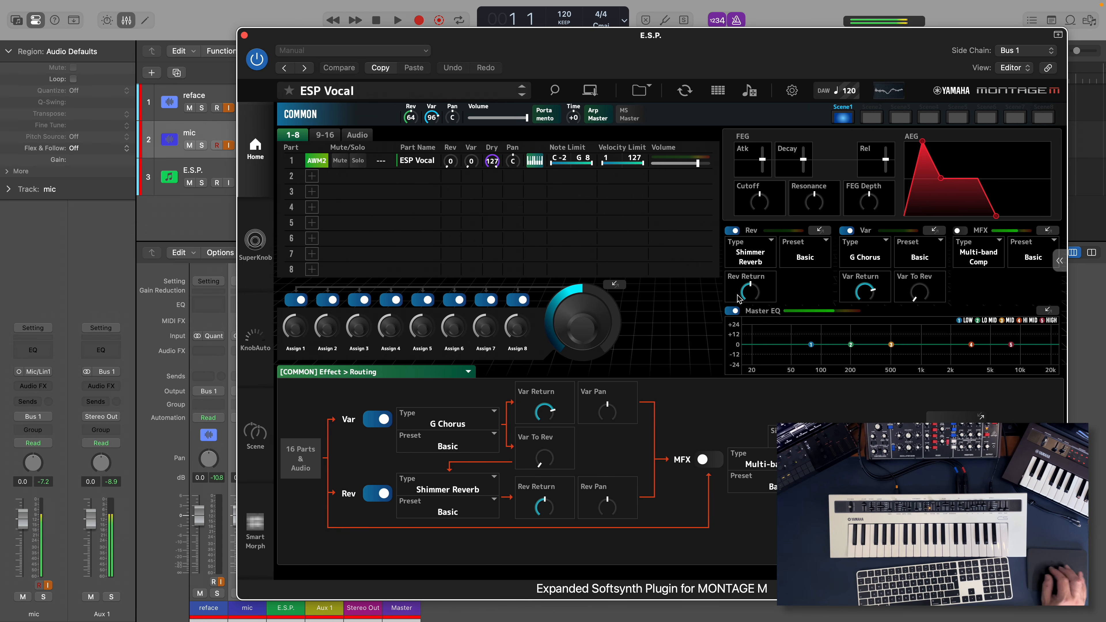
left_click(888, 92)
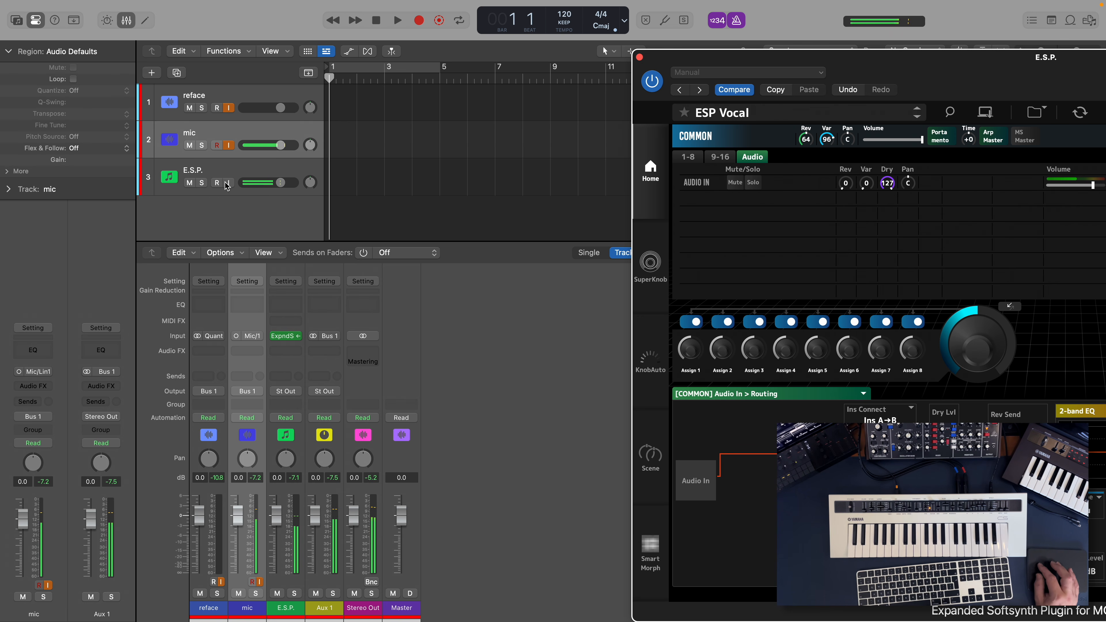
left_click(229, 146)
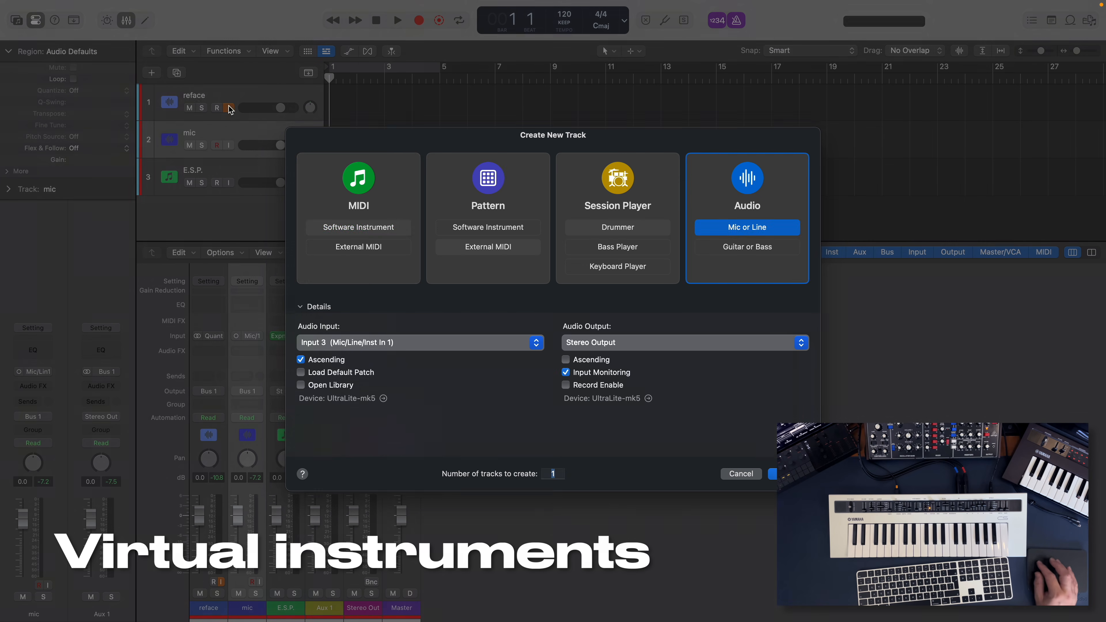
Create a software instrument track with an empty channel strip and Stereo Output.
left_click(152, 73)
left_click(372, 228)
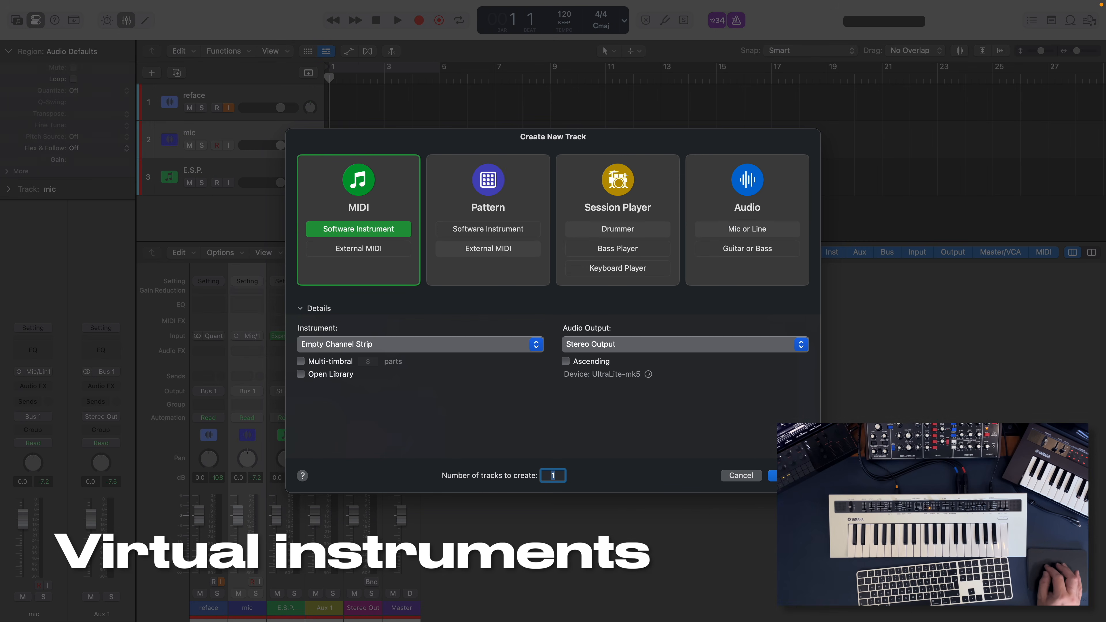
key("Return")
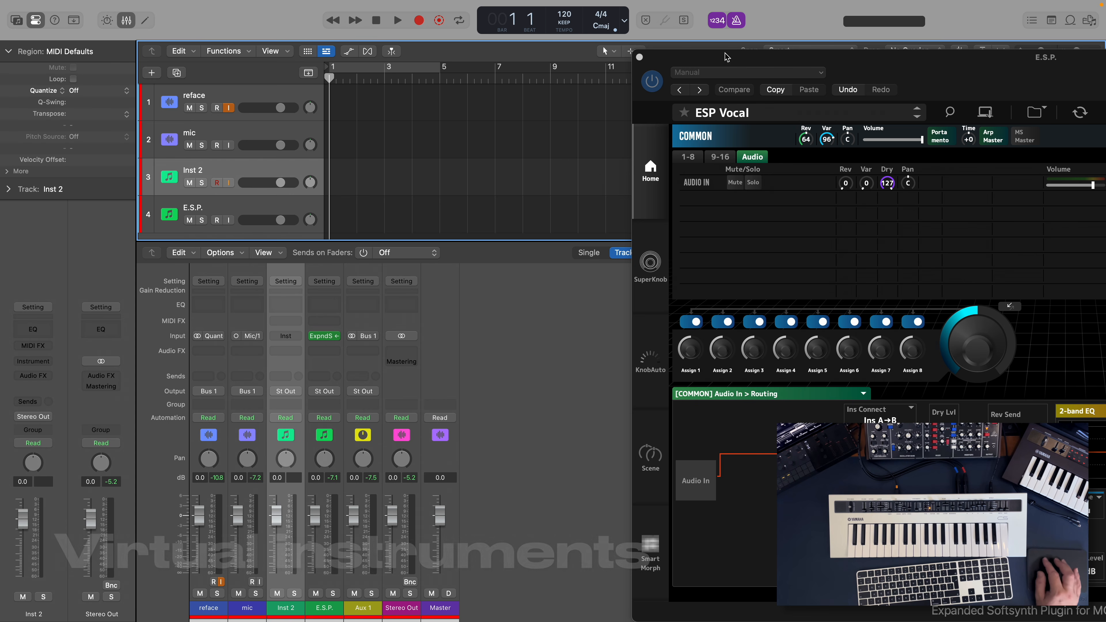
left_click(48, 364)
mouse_move(109, 571)
mouse_move(192, 565)
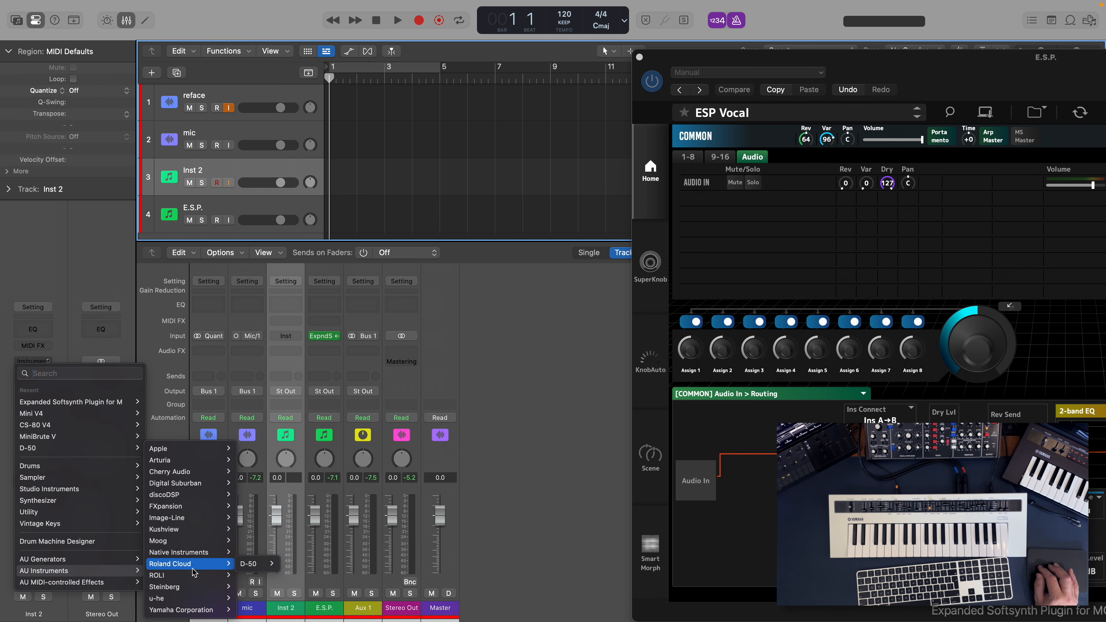
mouse_move(182, 460)
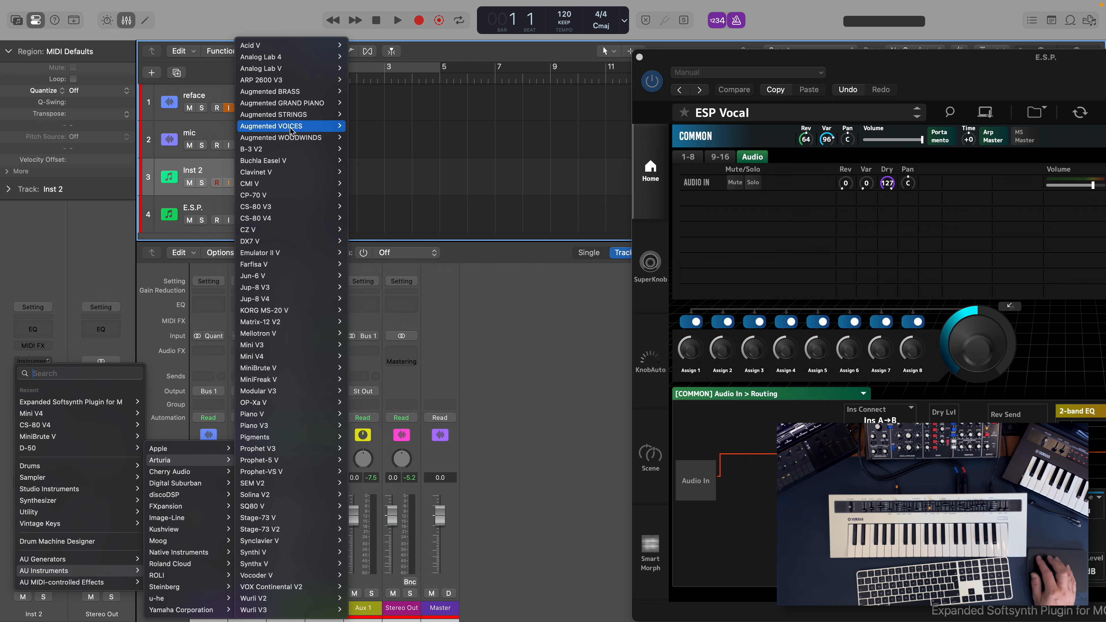
mouse_move(254, 359)
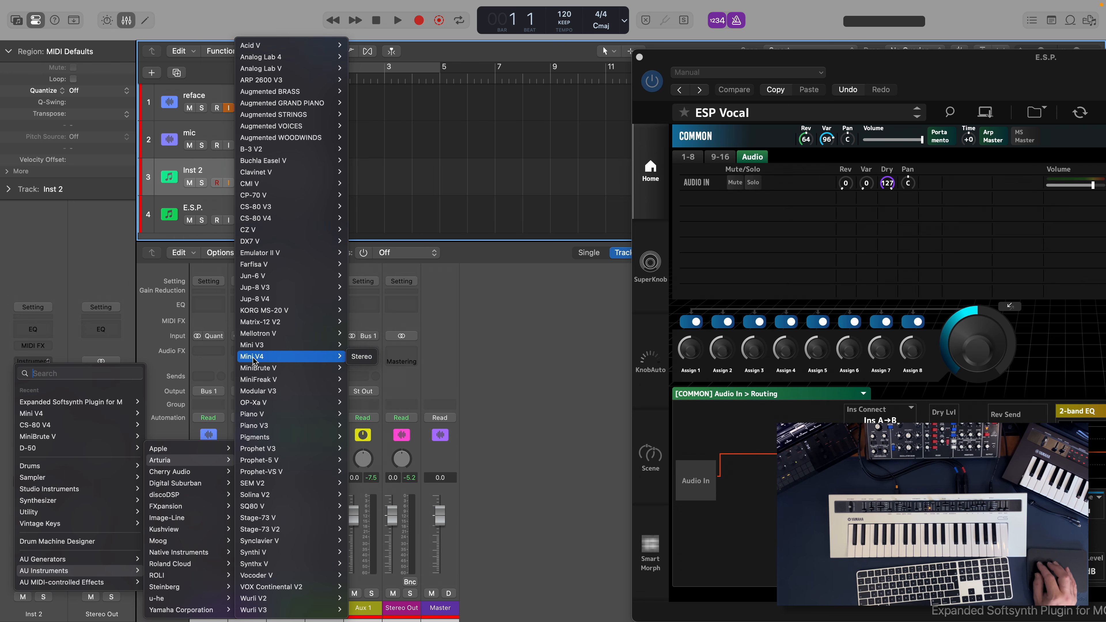
left_click(361, 356)
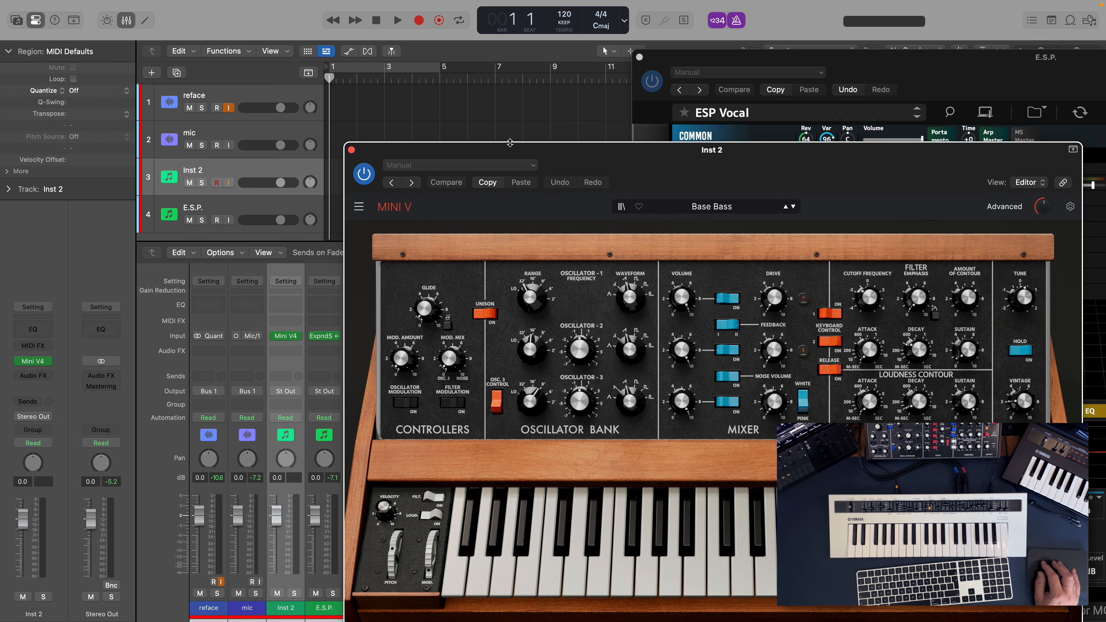
left_click_drag(509, 143, 574, 91)
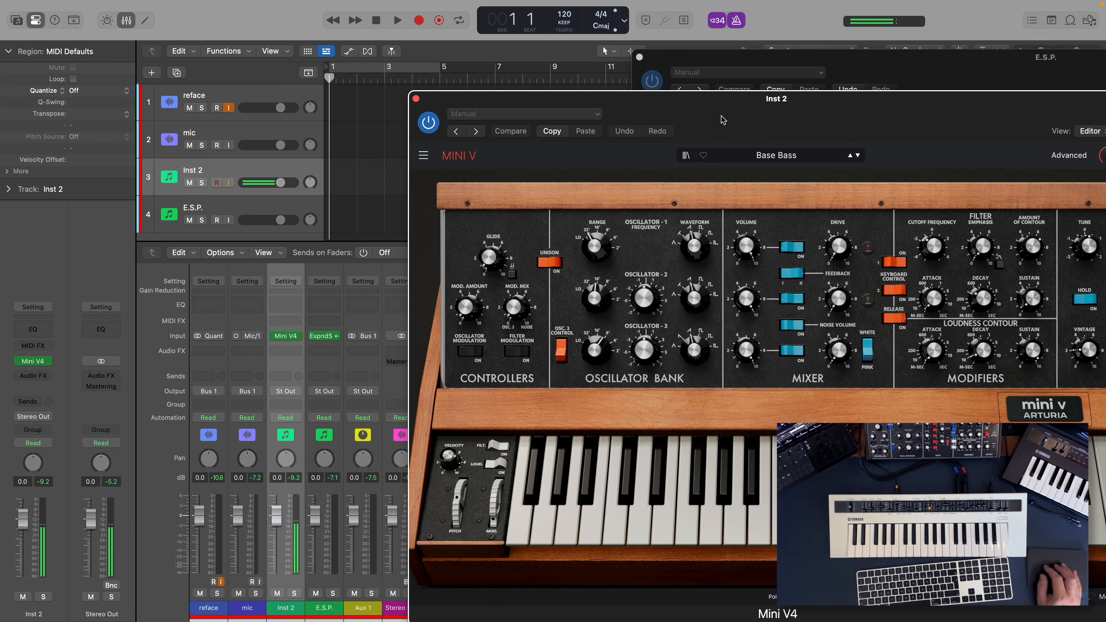
Move the Mini V4 window clear of the mixer and route the Inst 2 track's output to Bus 1.
left_click_drag(678, 100, 1055, 109)
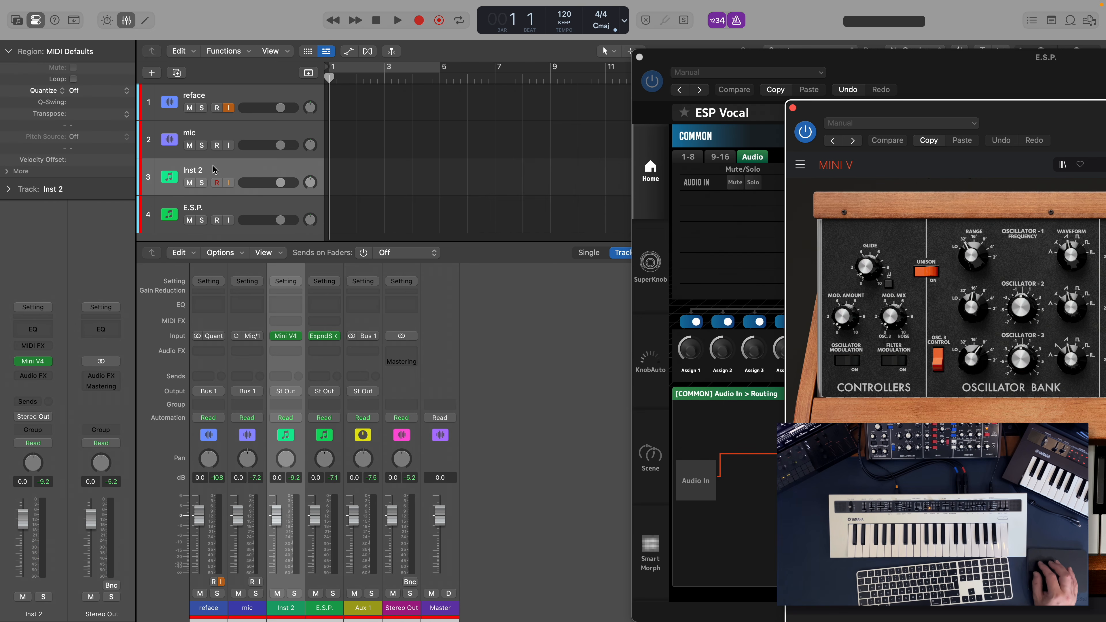
left_click(45, 417)
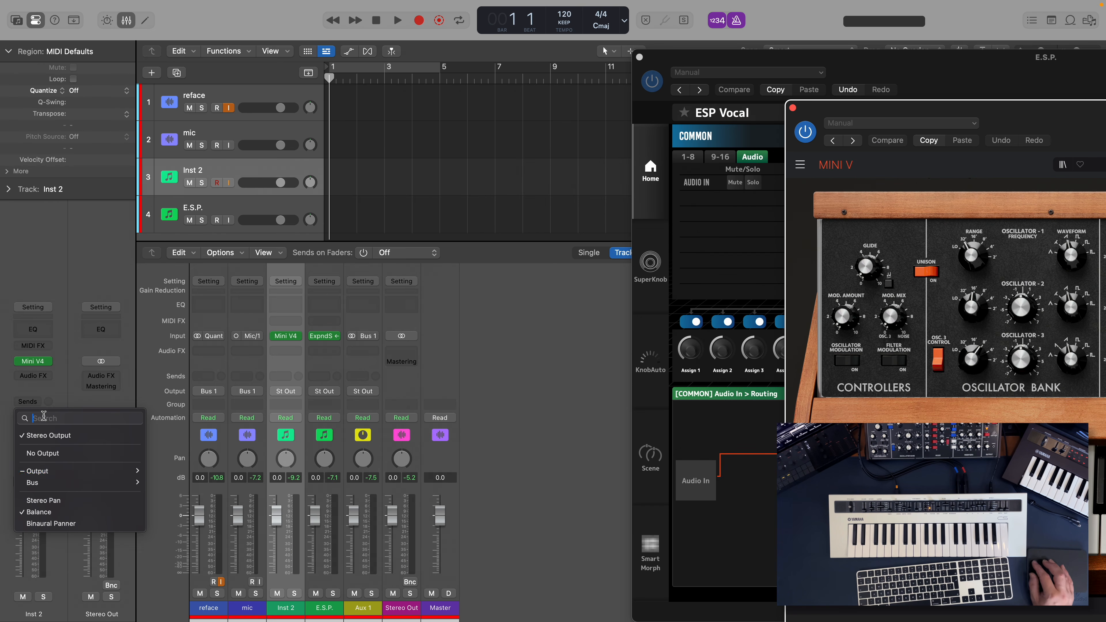
mouse_move(109, 482)
left_click(182, 166)
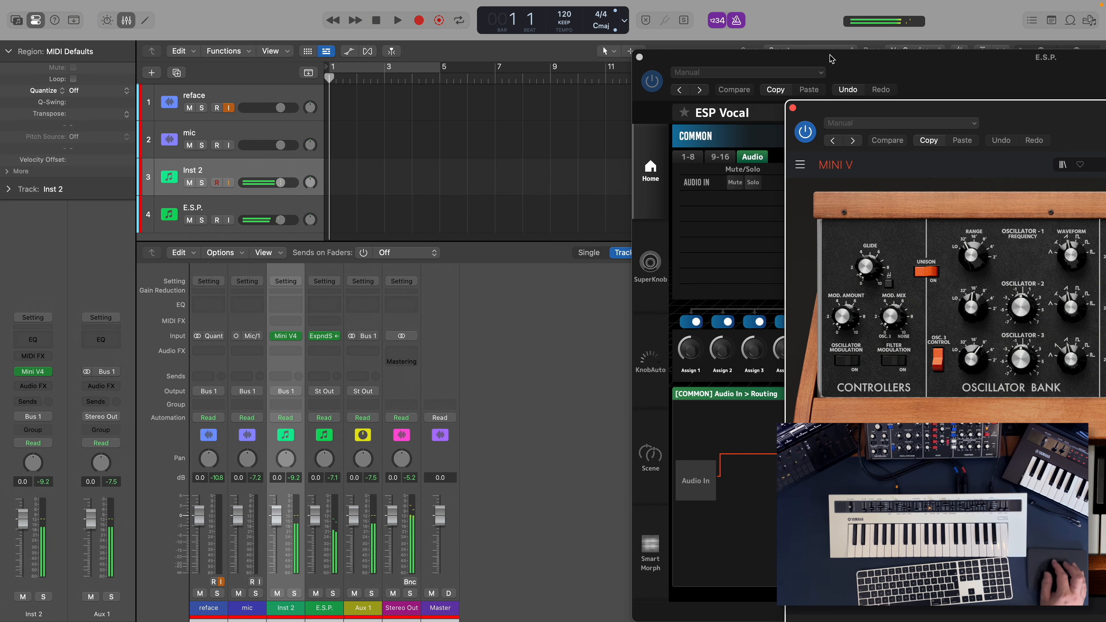
Bring the E.S.P. plugin window forward and load the ESP FX performance from its performance search.
left_click_drag(834, 86, 554, 74)
left_click(670, 101)
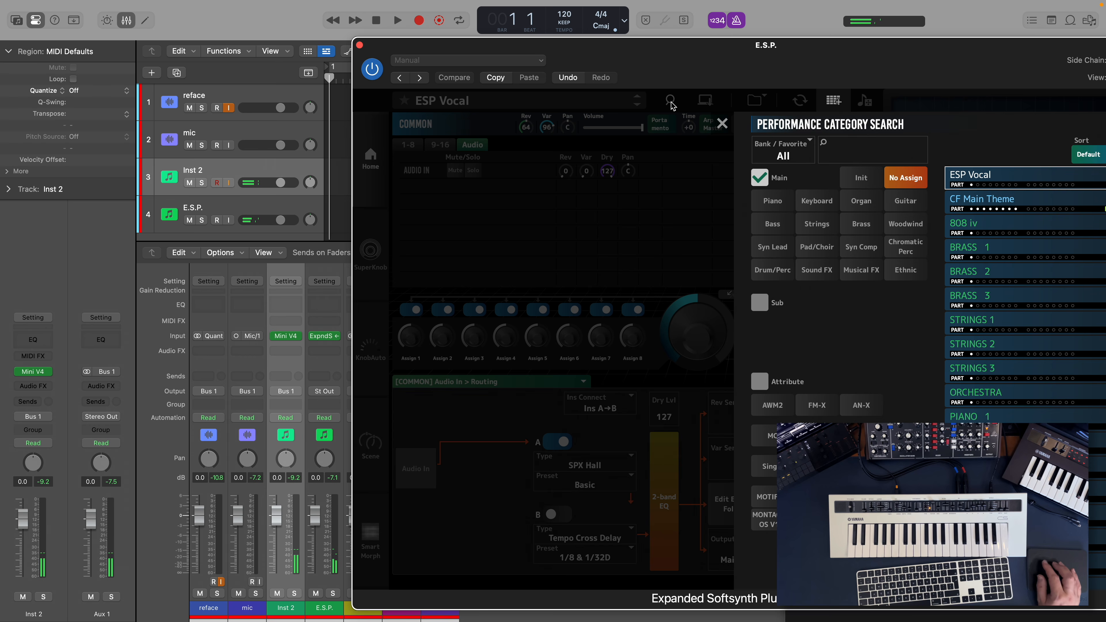
scroll(980, 194, "up", 1)
left_click(952, 176)
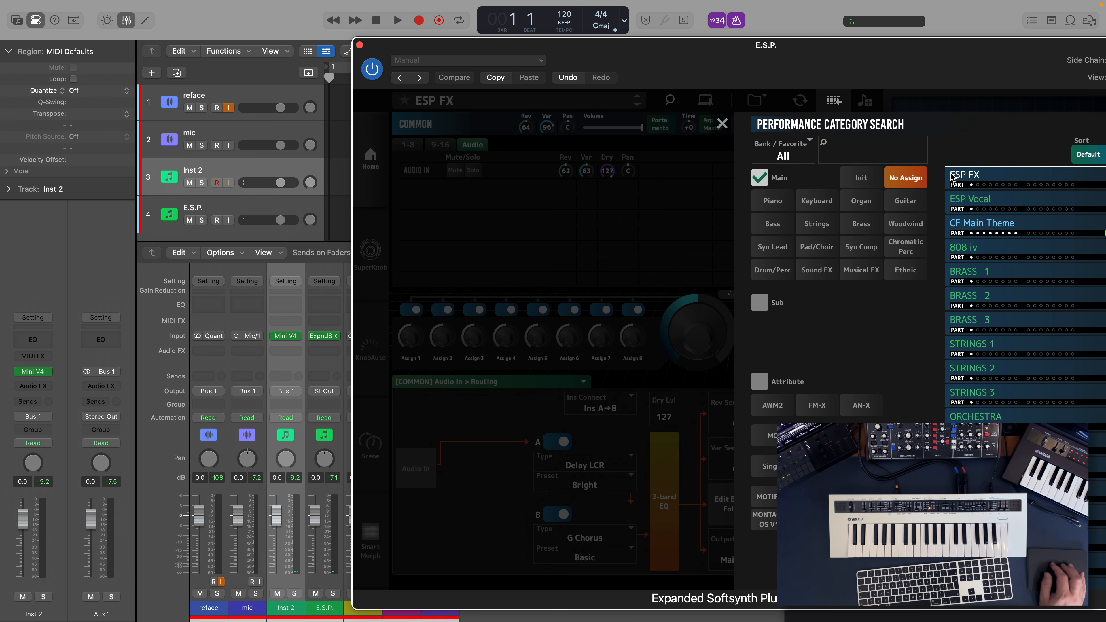
Move the E.S.P. window aside and back, close its performance search, and position the window so the full ESP FX editor is visible.
left_click_drag(386, 47, 859, 68)
left_click(461, 178)
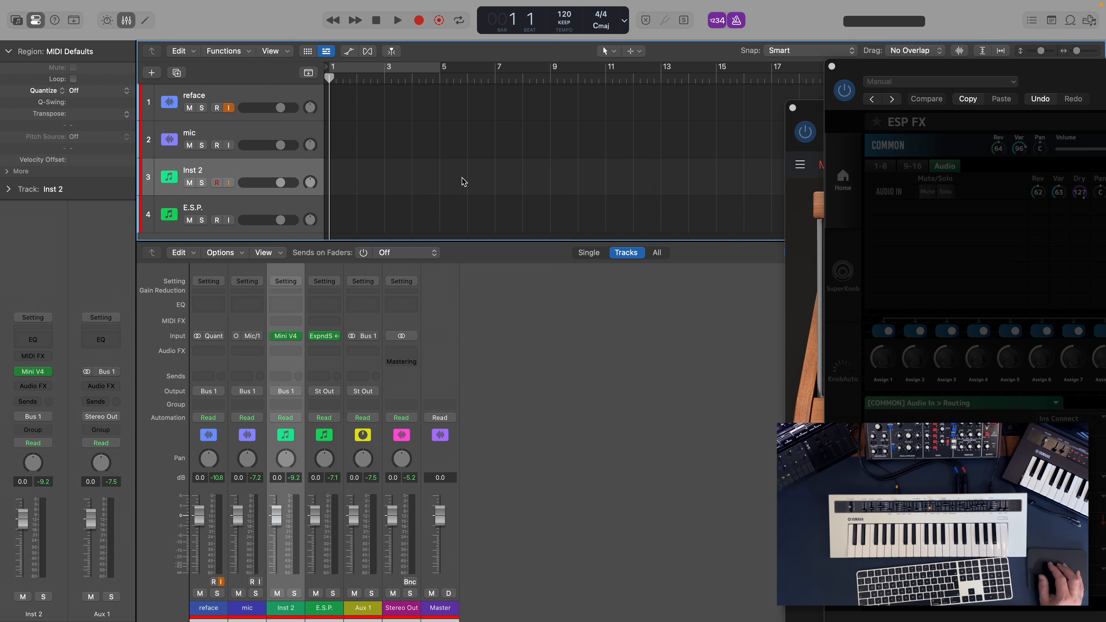
left_click(487, 332)
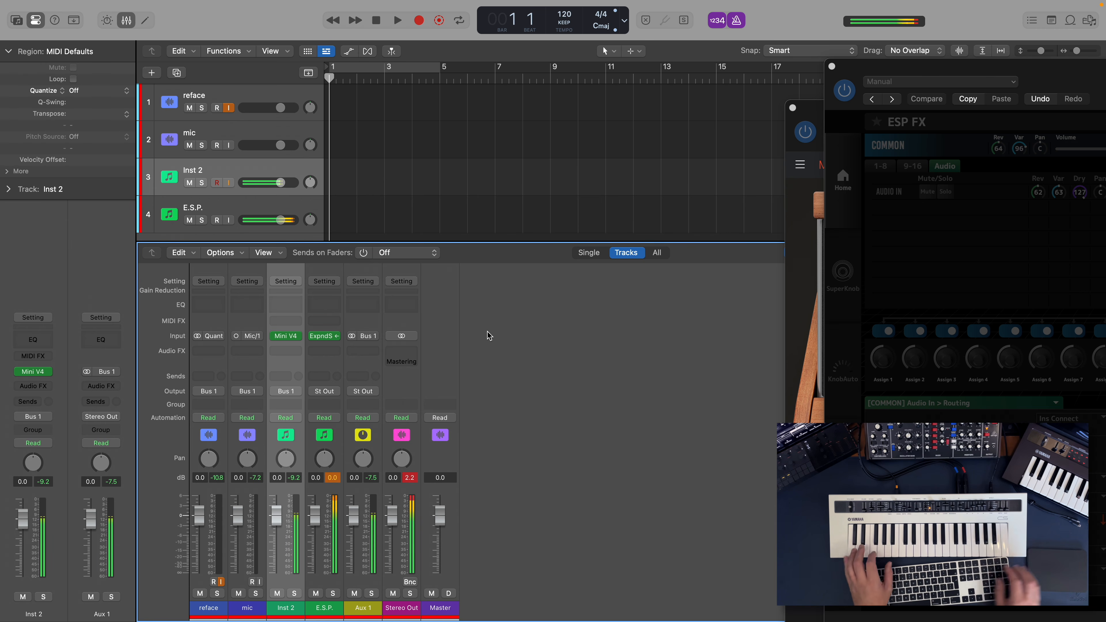
left_click_drag(897, 73, 517, 106)
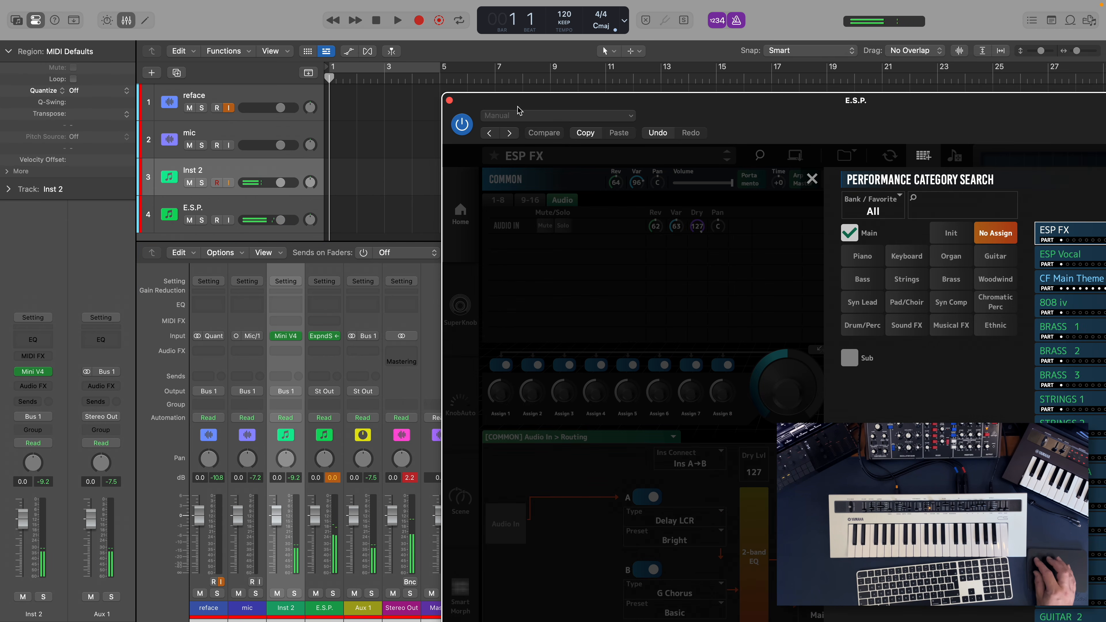
left_click(557, 264)
left_click_drag(658, 94, 457, 50)
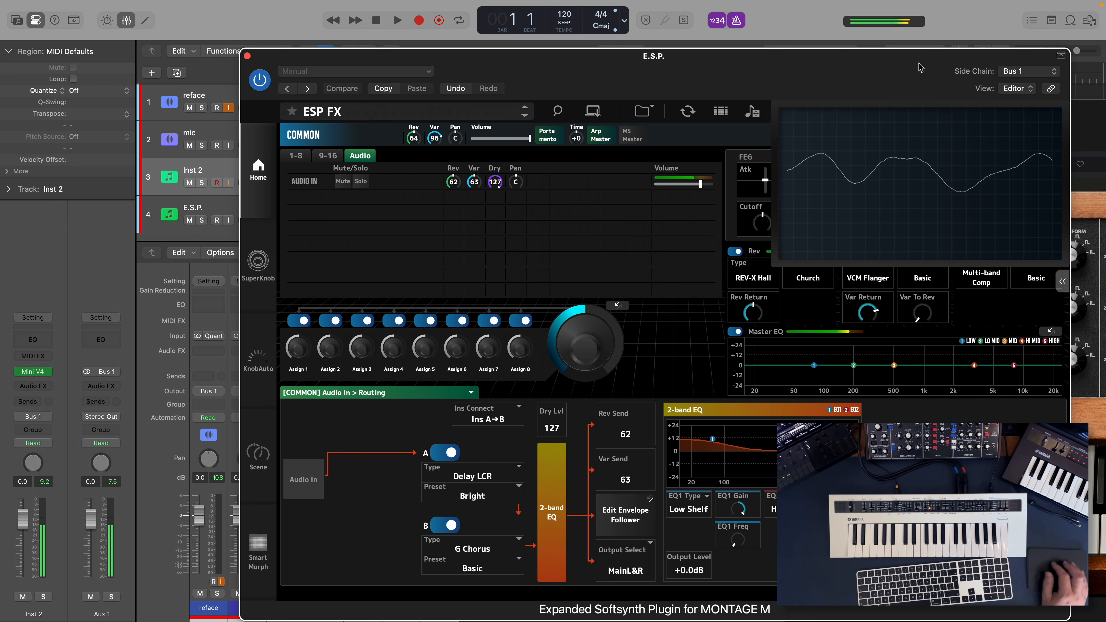
Close the enlarged oscilloscope, turn off the Rev and Var effects, enable MFX and set its type to Bit Crusher.
left_click(915, 210)
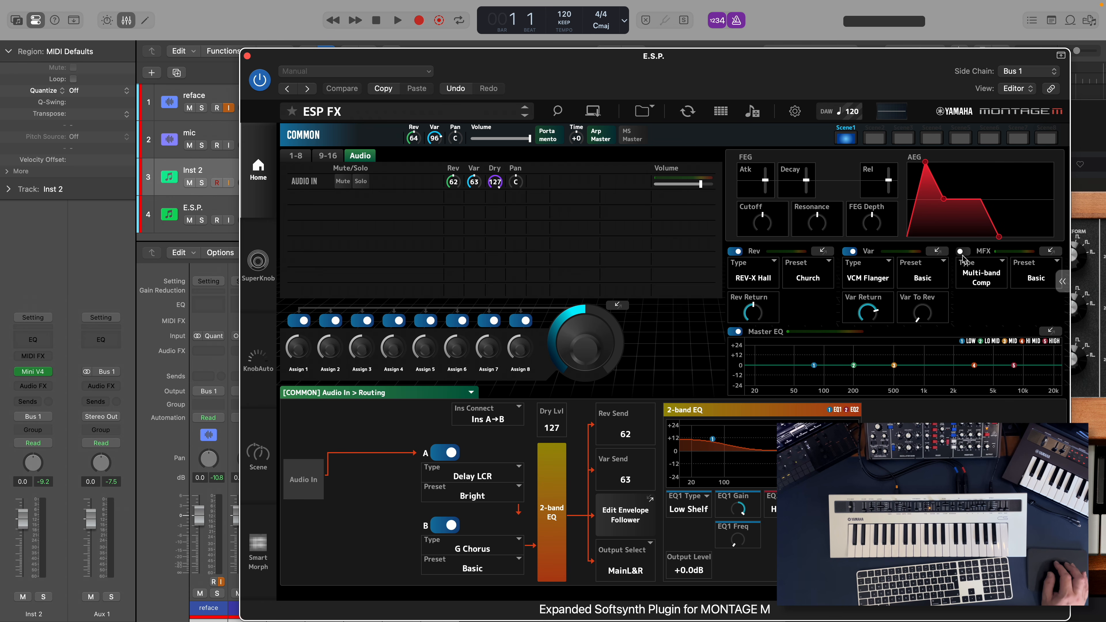
left_click(735, 251)
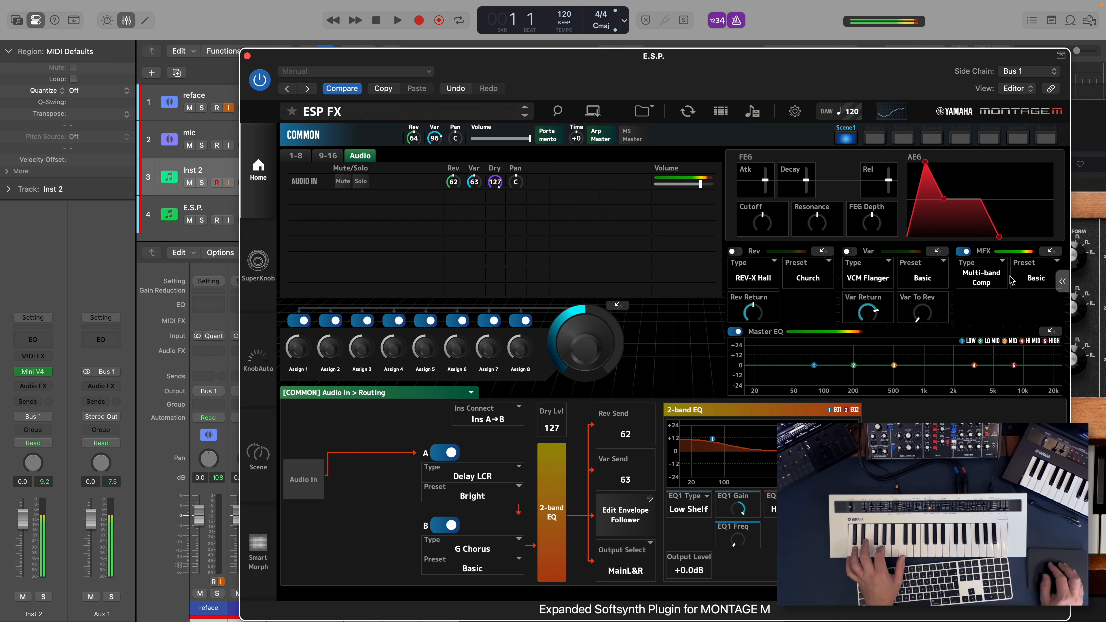
left_click(993, 282)
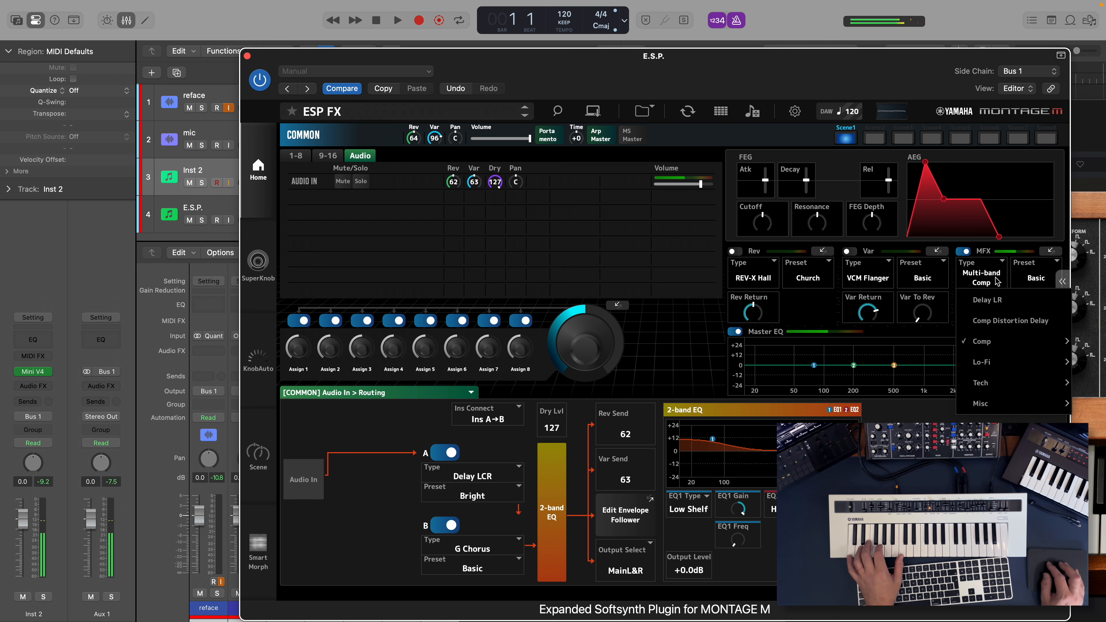
mouse_move(985, 368)
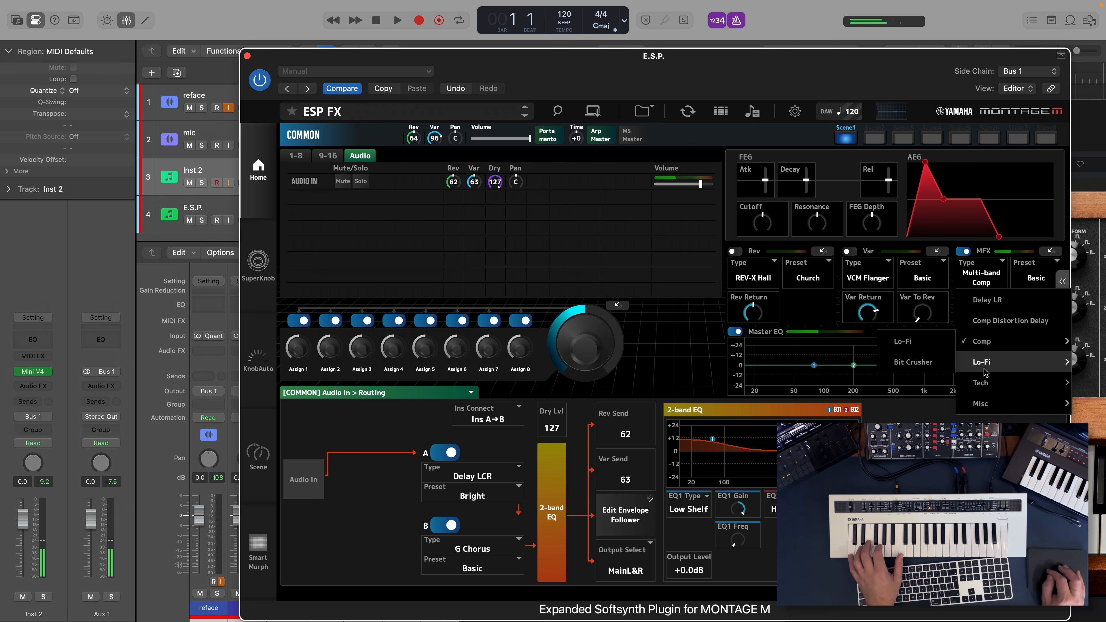
left_click(916, 363)
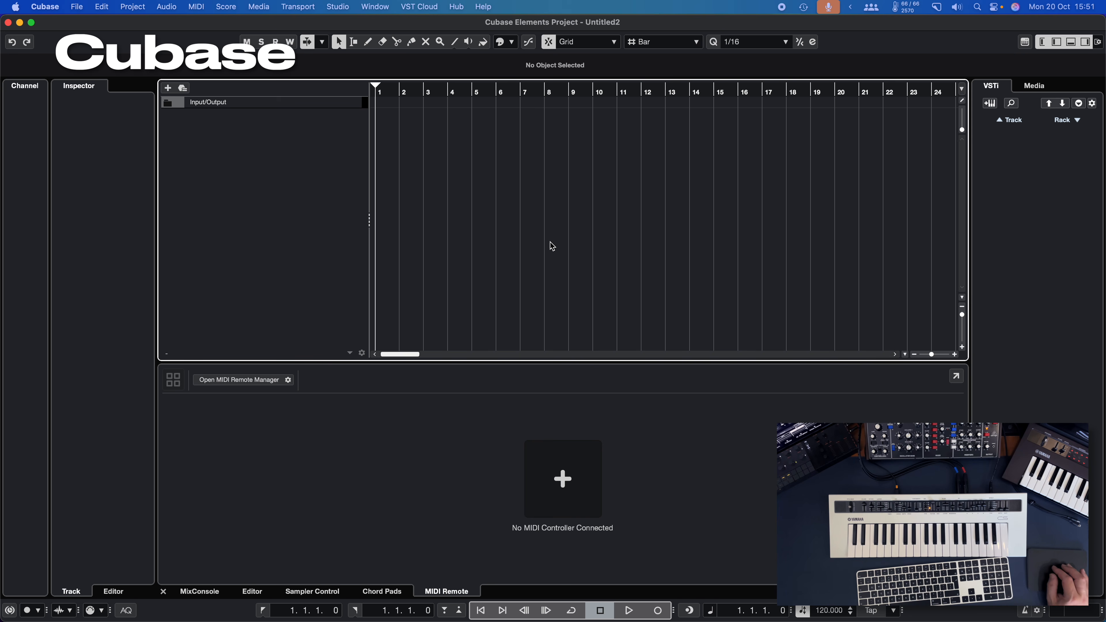
In Cubase, add a stereo audio track named reface with input Stereo In 5 (Line In 7 / 8) and output Stereo Out.
left_click(168, 88)
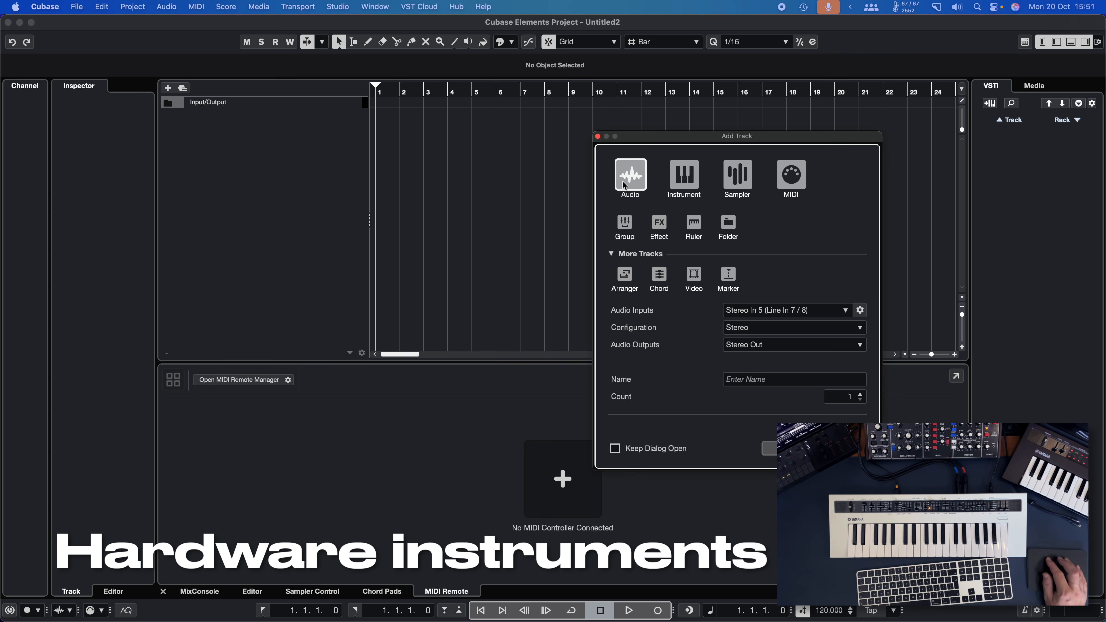
left_click(768, 311)
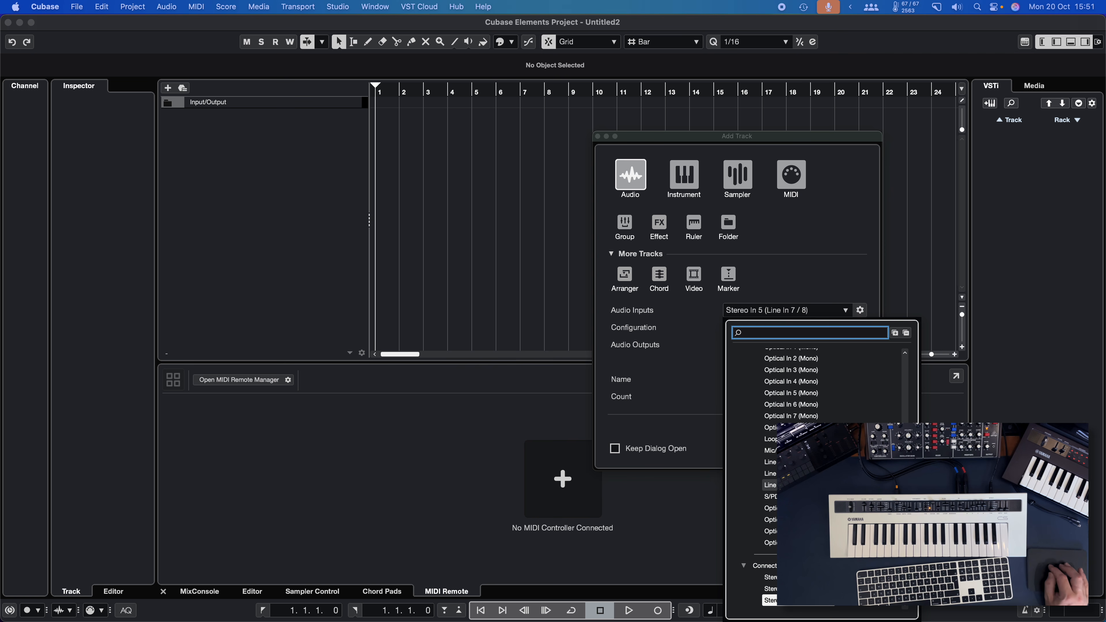
left_click(787, 485)
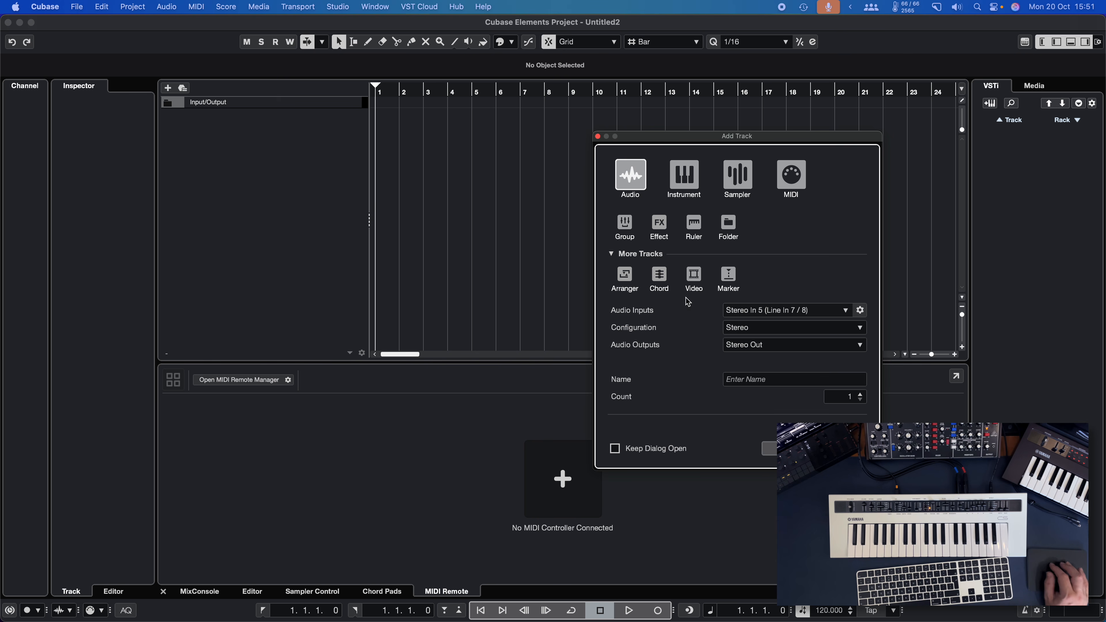
left_click(754, 386)
type("reface")
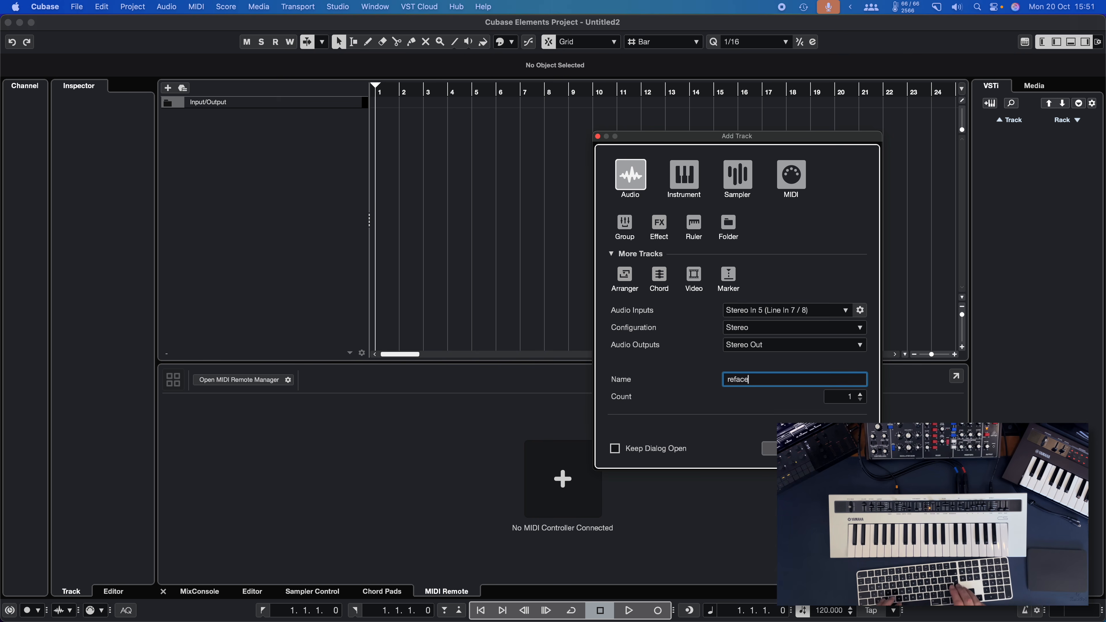
key("Return")
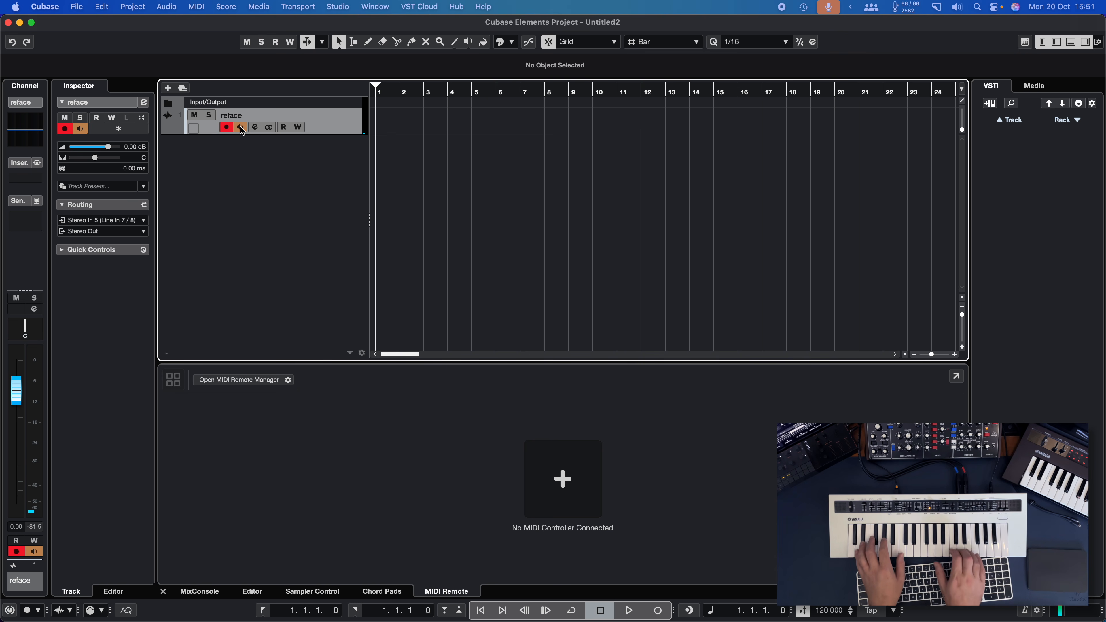
Add an instrument track named E.S.P. that uses the Expanded Softsynth Plugin for MONTAGE M, with Stereo Out as its output.
left_click(168, 89)
left_click(683, 177)
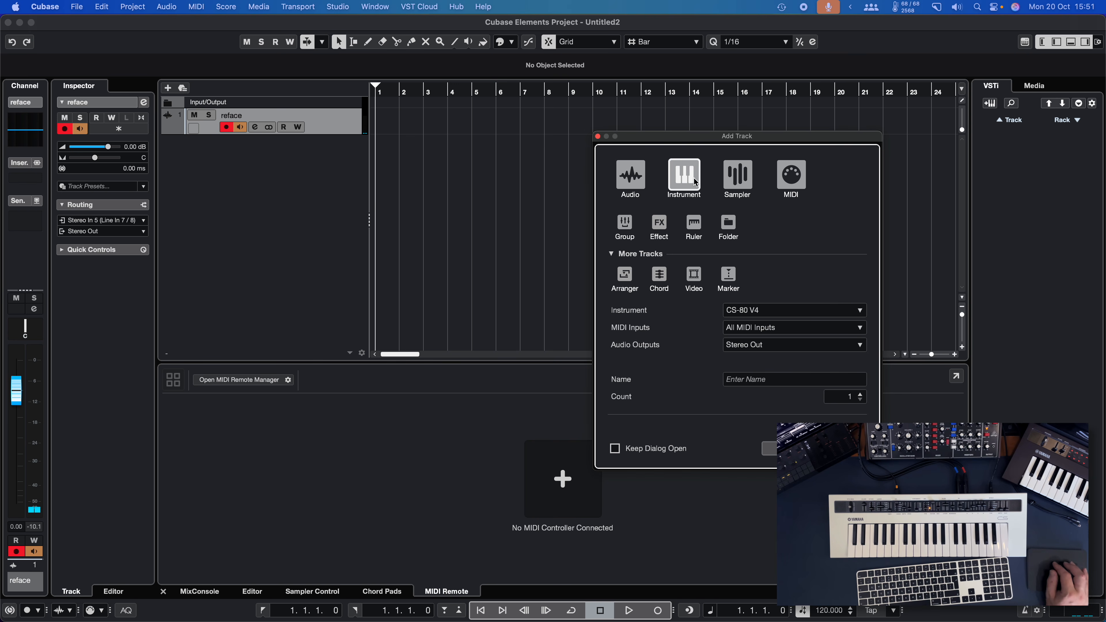
left_click(790, 312)
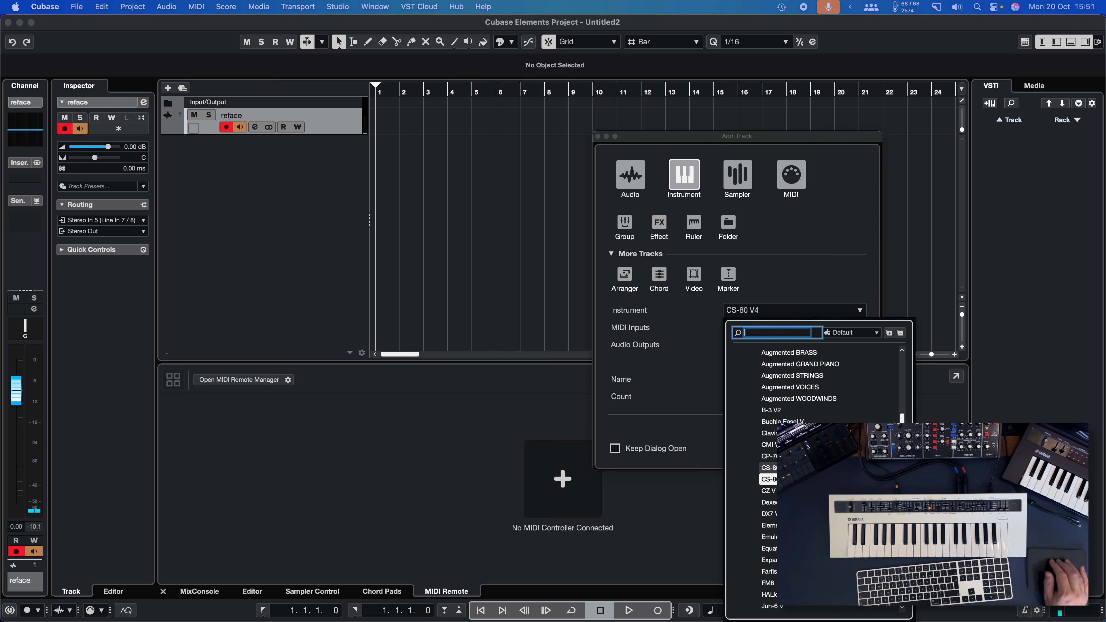
scroll(801, 461, "down", 5)
left_click(801, 435)
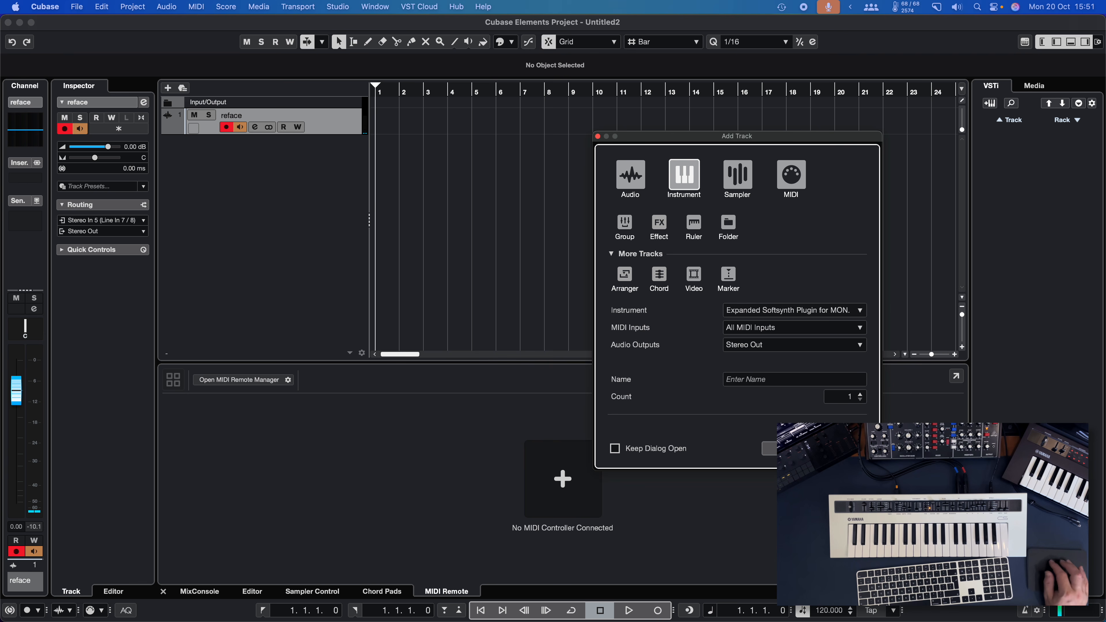
left_click(778, 380)
type("E.S.P.")
key("Return")
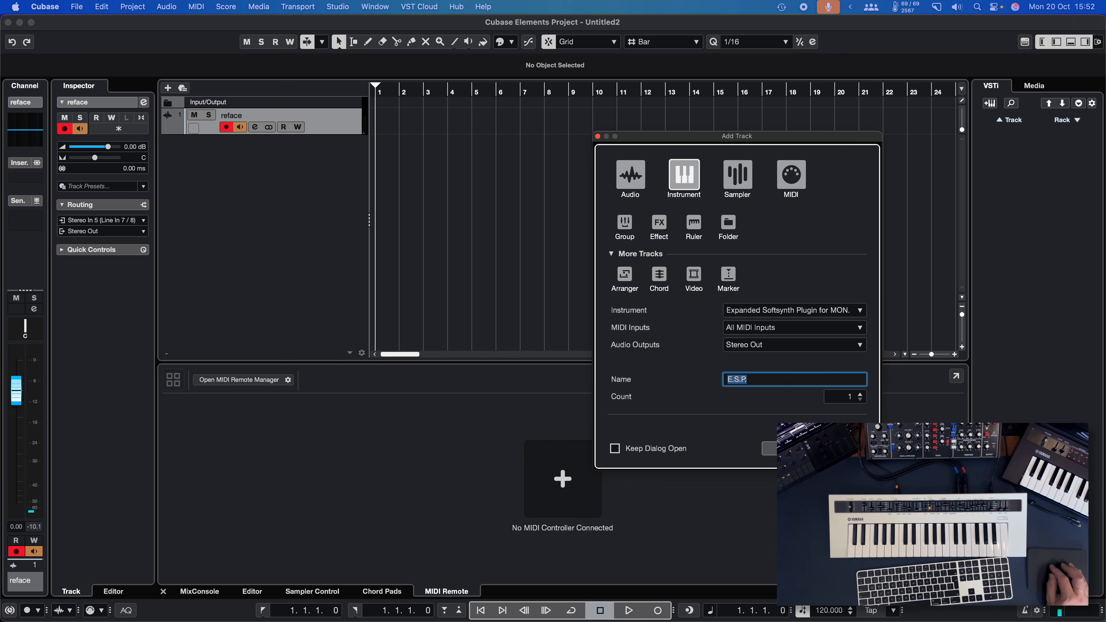
left_click(813, 448)
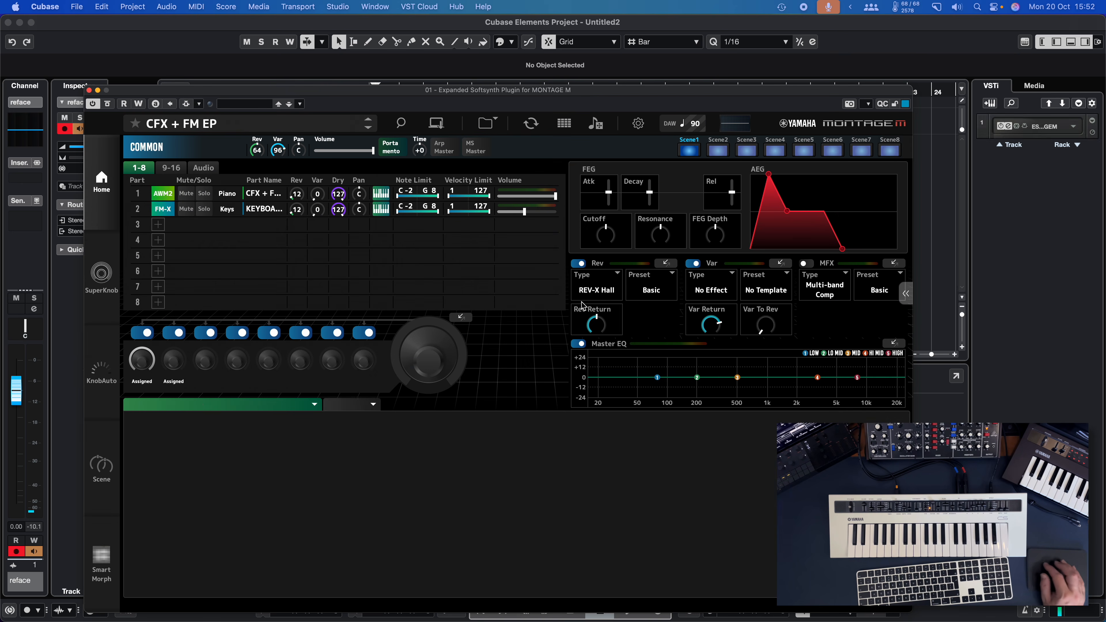
Move the plugin window clear of the track list and select the reface track.
left_click_drag(176, 93, 635, 66)
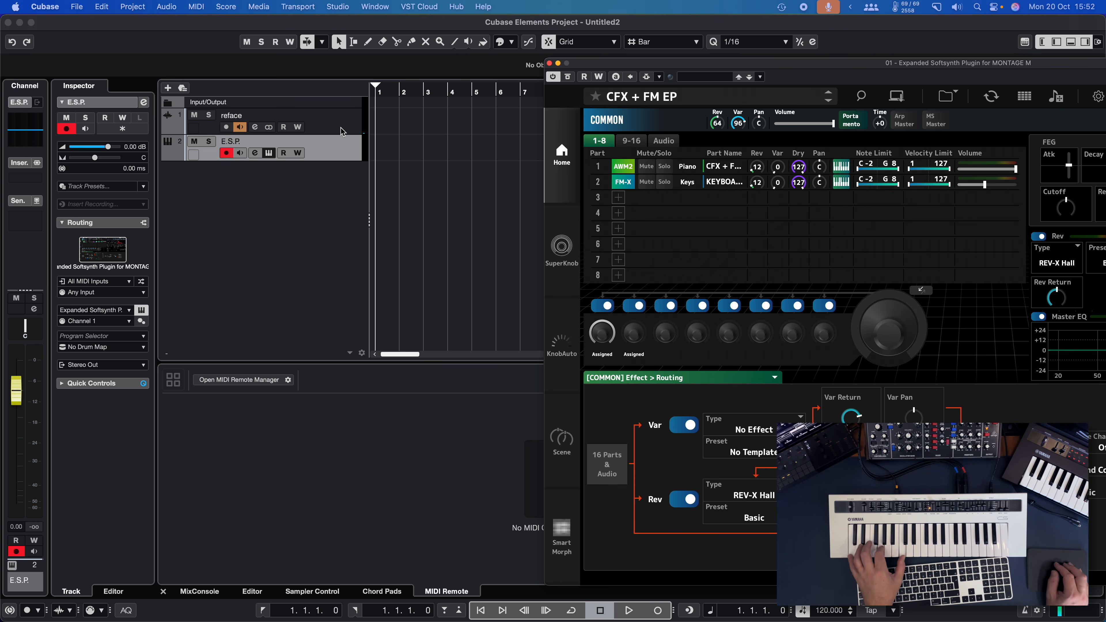
left_click(313, 116)
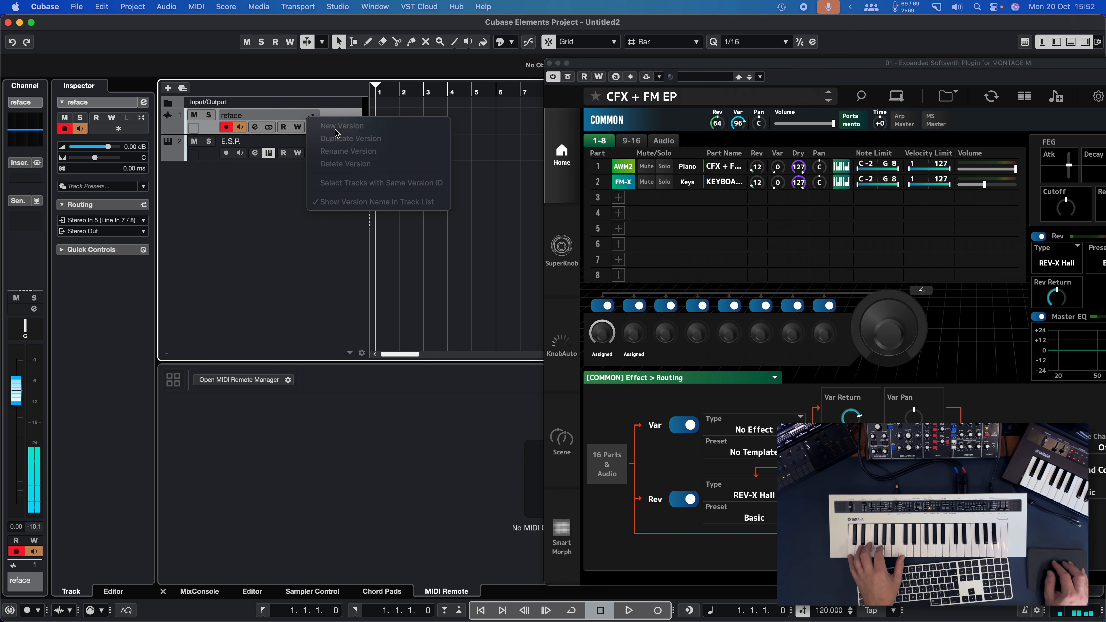
left_click(336, 115)
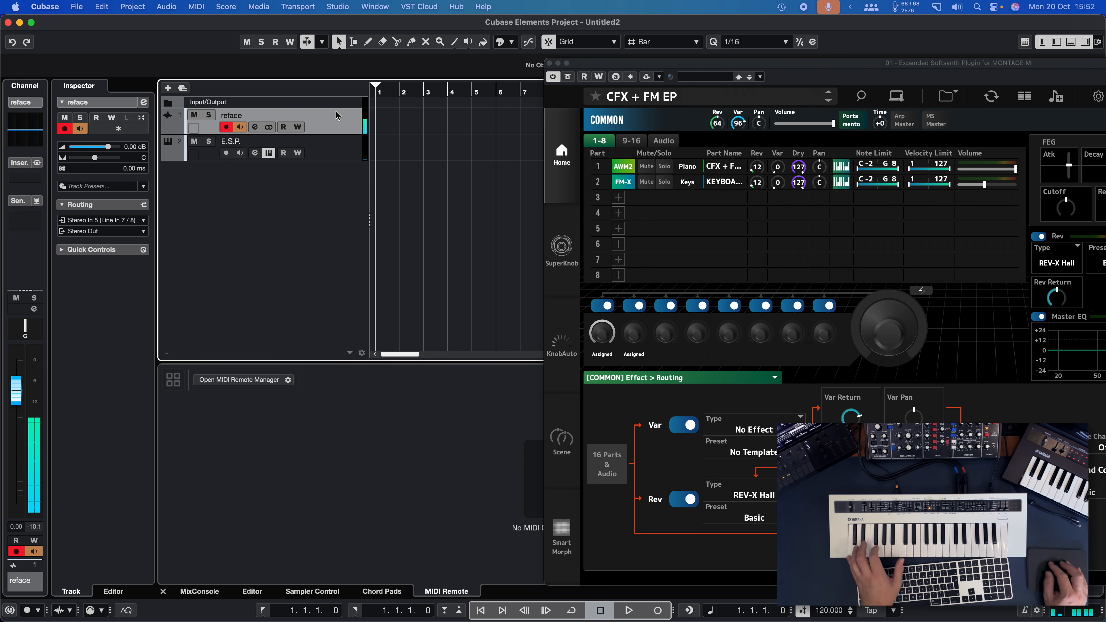
Activate side-chaining for the MONTAGE M plugin and add the reface track as its side-chain source.
double_click(620, 67)
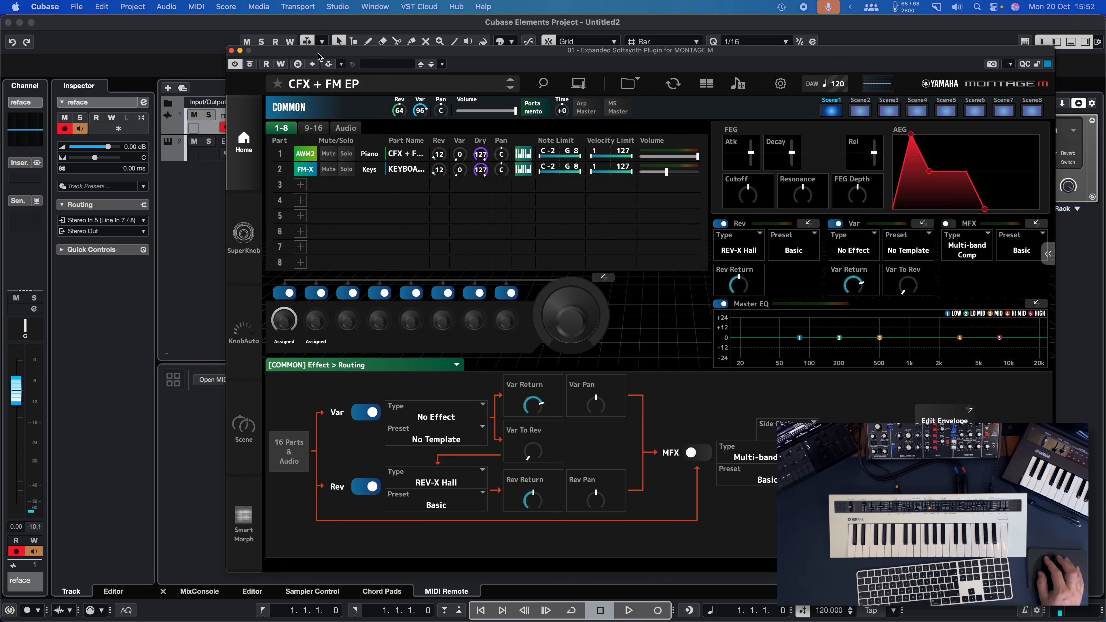
left_click_drag(318, 53, 341, 51)
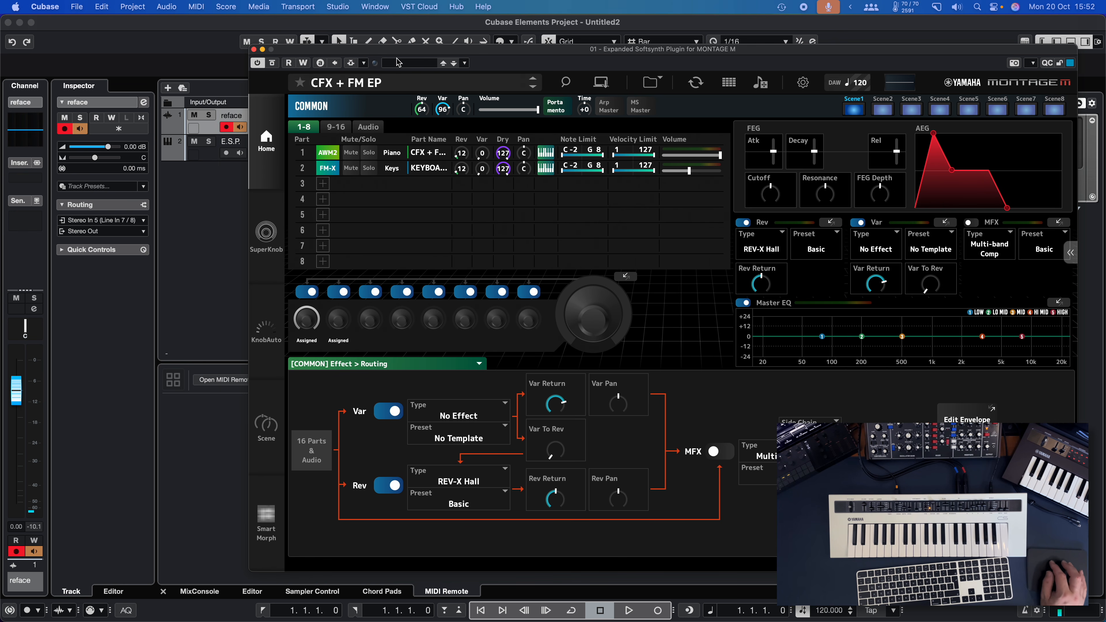
left_click(351, 65)
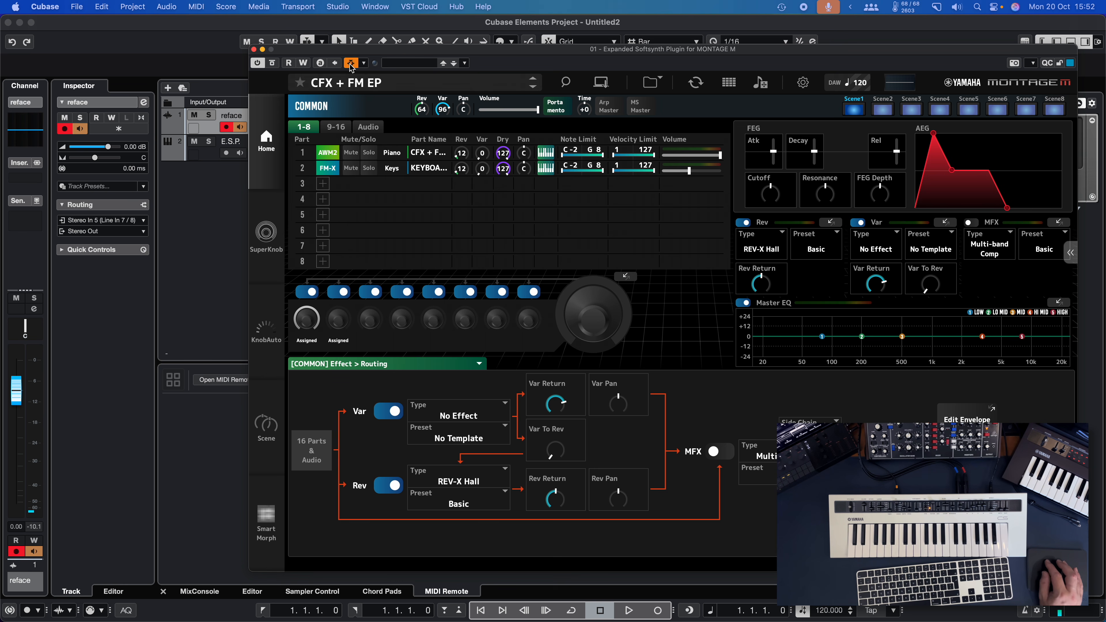
left_click(364, 66)
left_click(507, 190)
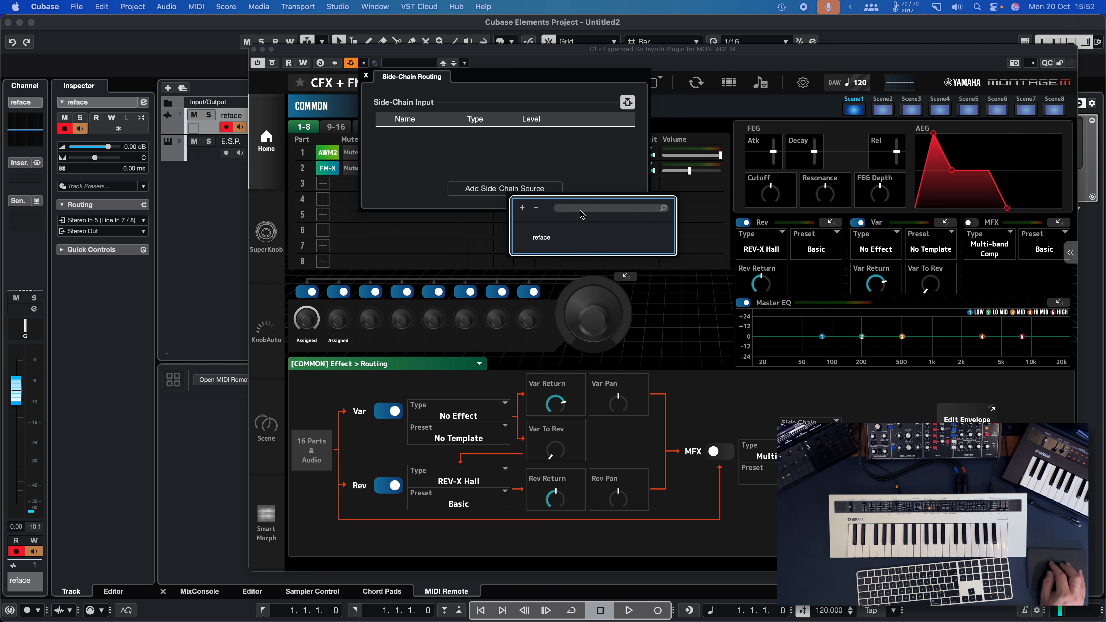
left_click(547, 236)
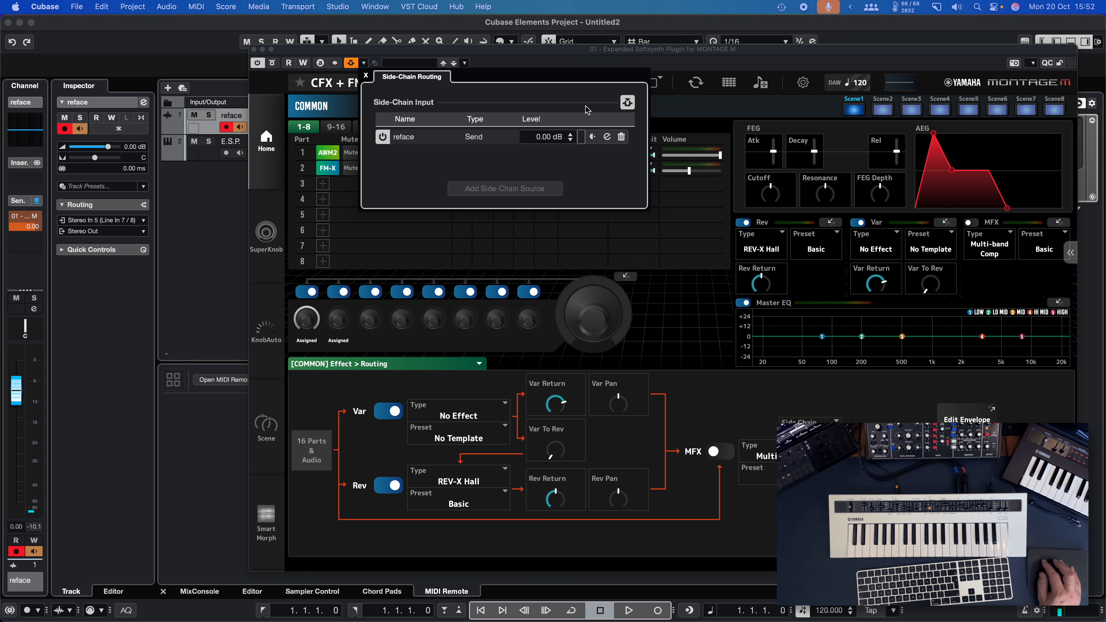
left_click(497, 71)
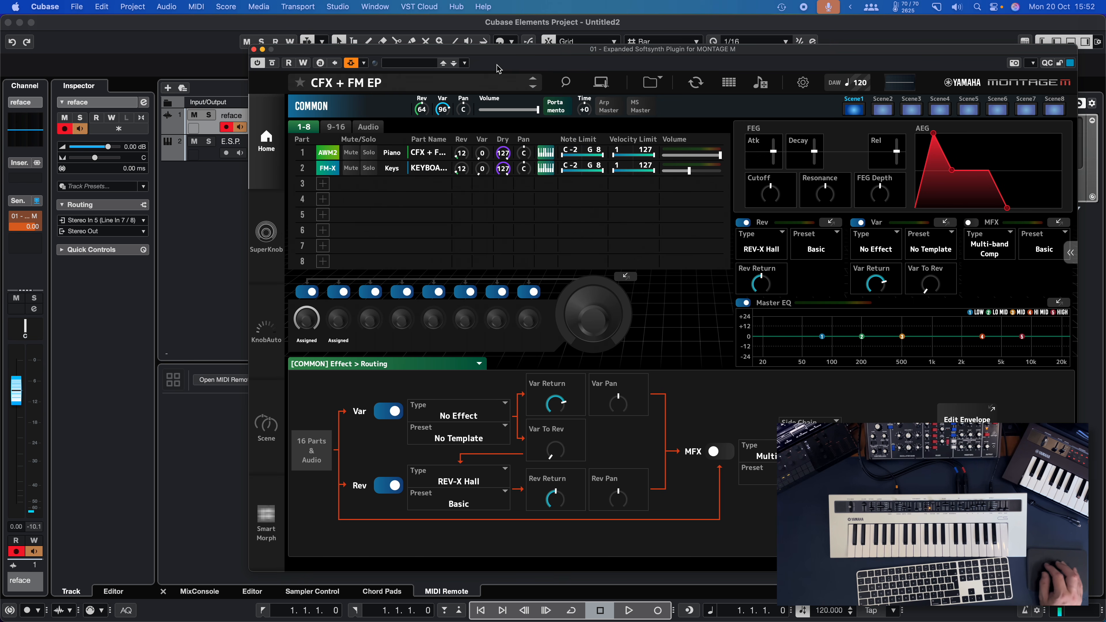
Uncover the track list, select the reface track and enlarge the plugin's oscilloscope to check the incoming signal, keeping it within view.
left_click_drag(311, 52, 385, 53)
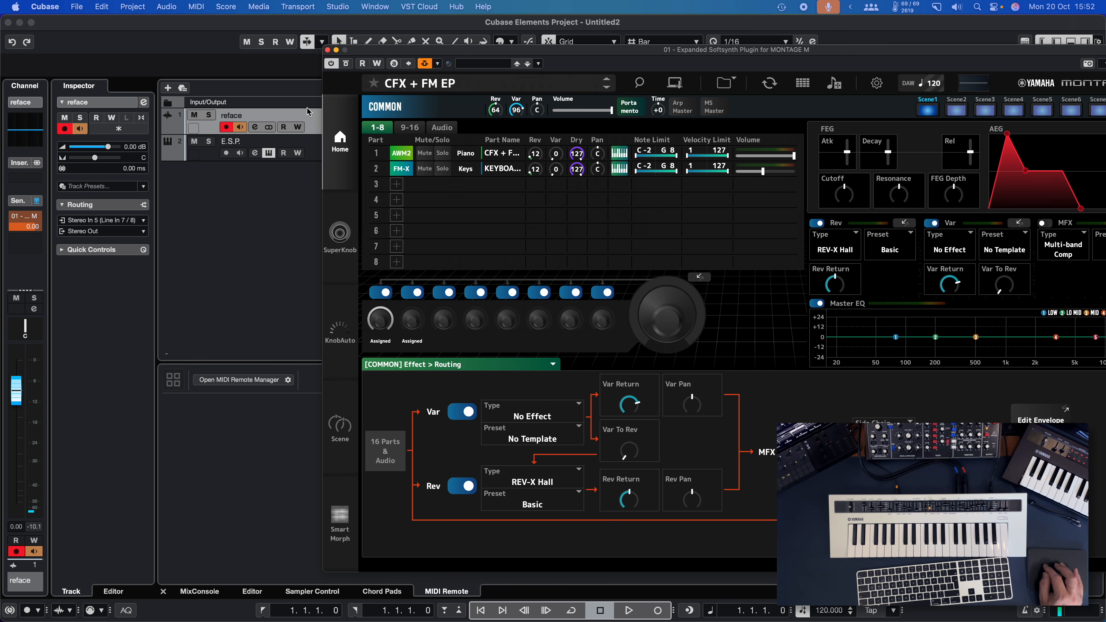
left_click(229, 116)
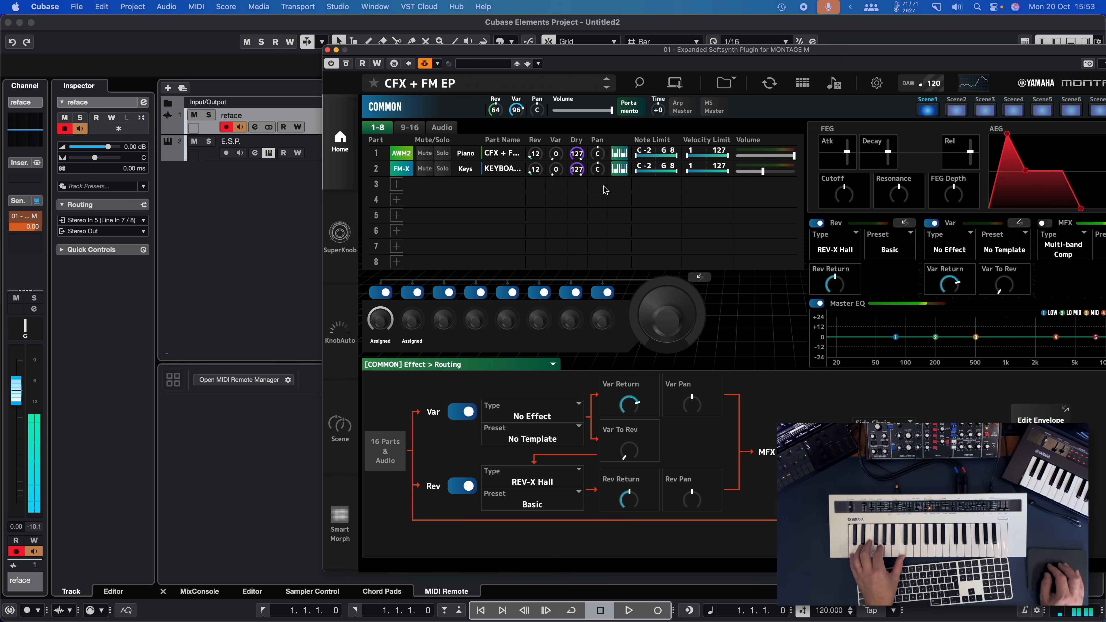
left_click(972, 82)
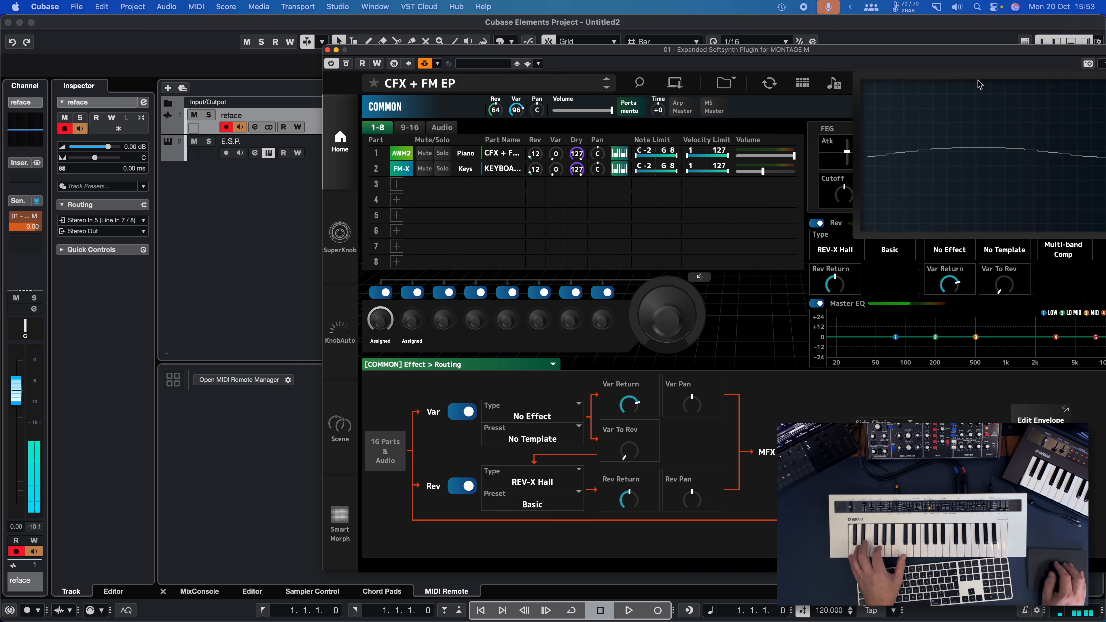
left_click_drag(950, 52, 885, 51)
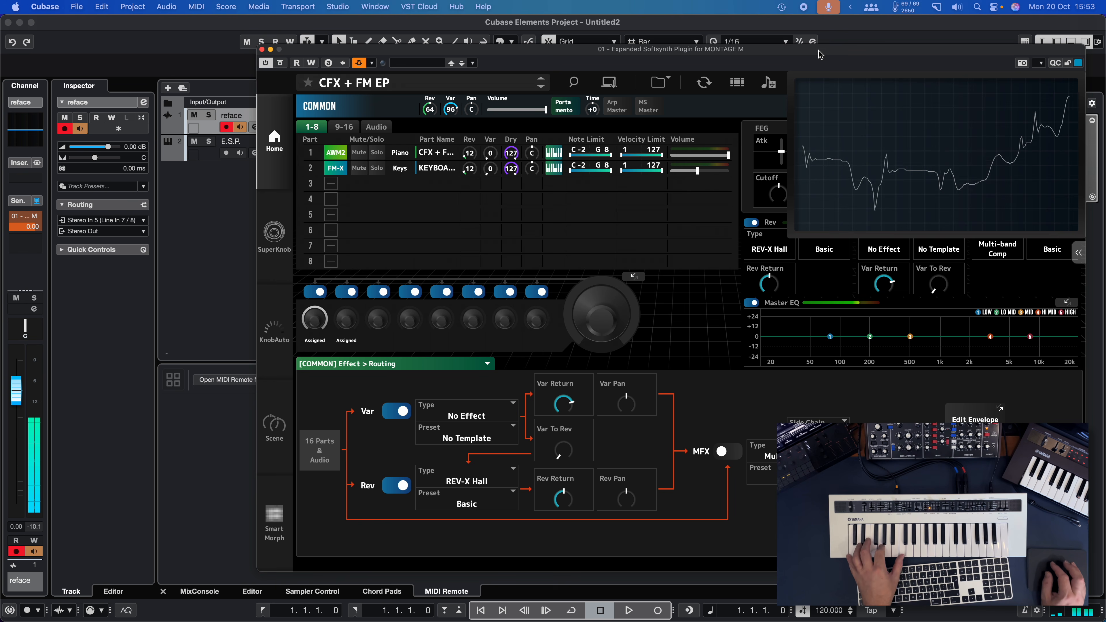
Merge the Init Normal (AWM2) performance into Part 4 and close the performance merge search.
left_click(698, 195)
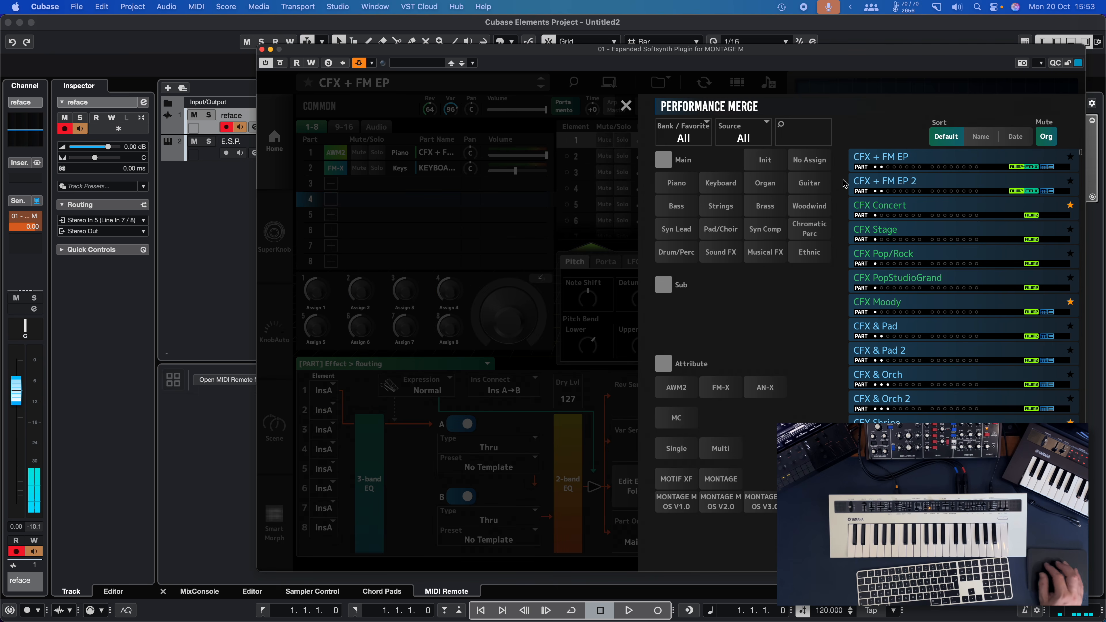
left_click(766, 161)
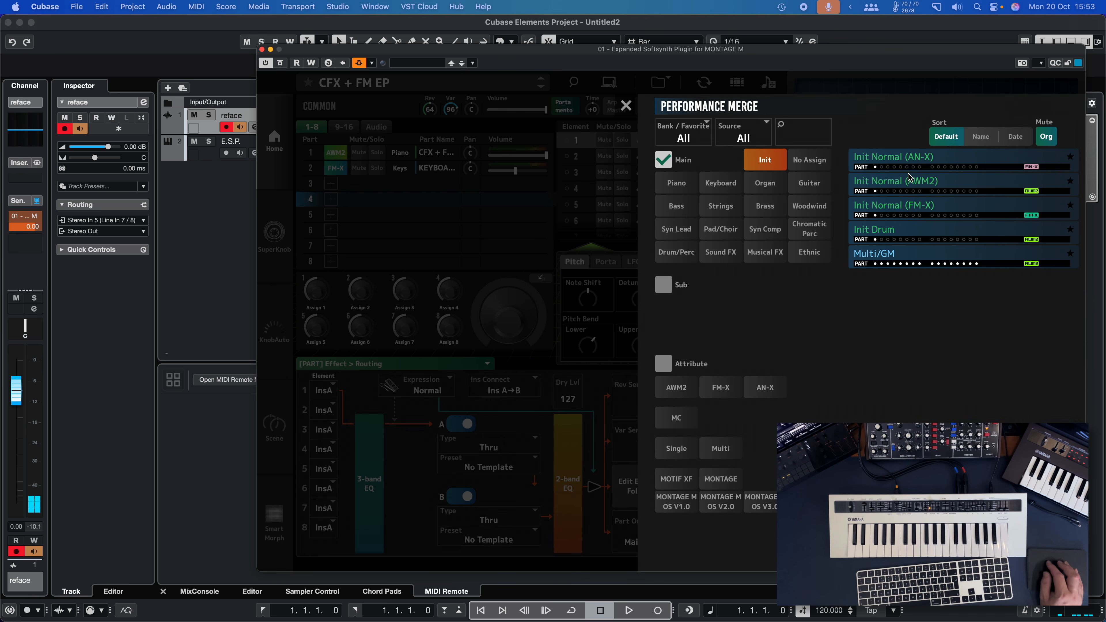
left_click(919, 186)
left_click(505, 240)
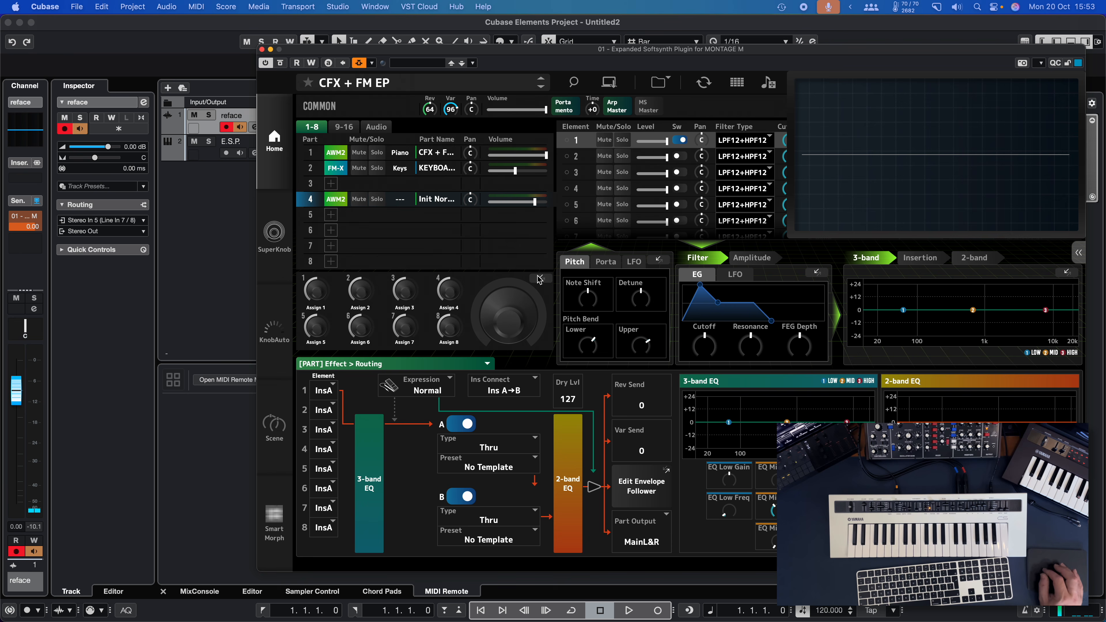
Show the Common Audio In routing and set insertion effect A to VCM Phaser Stereo.
left_click(353, 109)
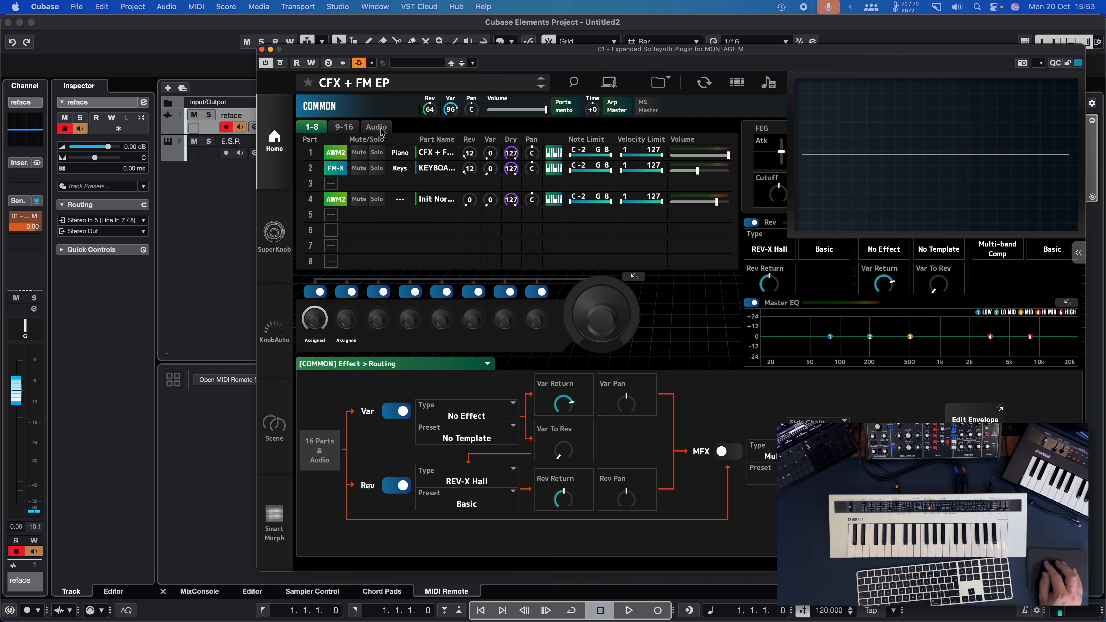
left_click(431, 364)
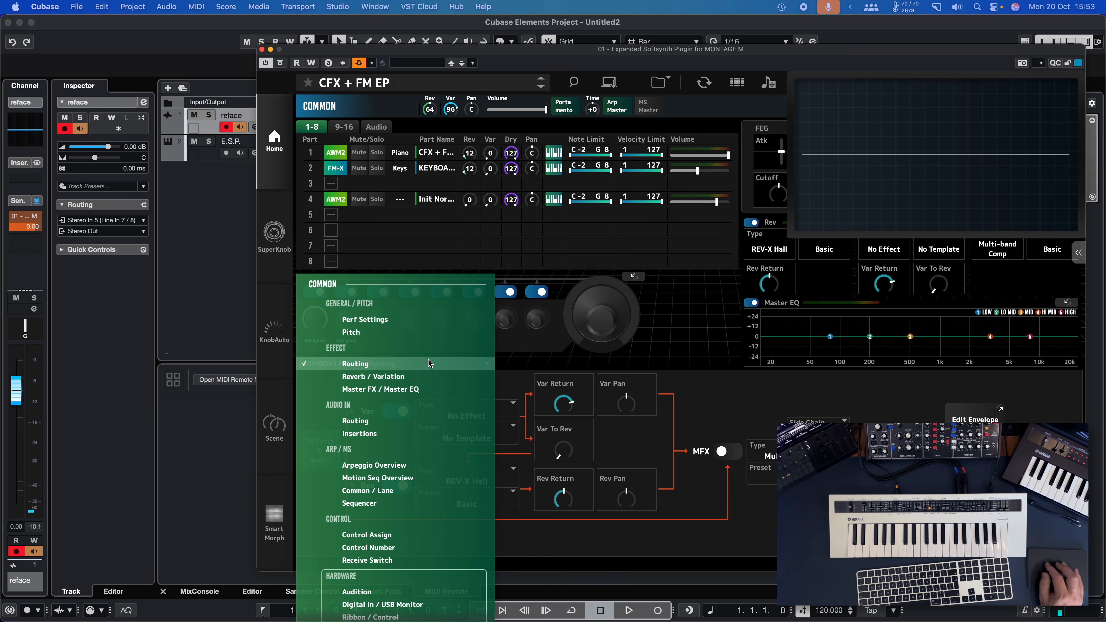
left_click(355, 421)
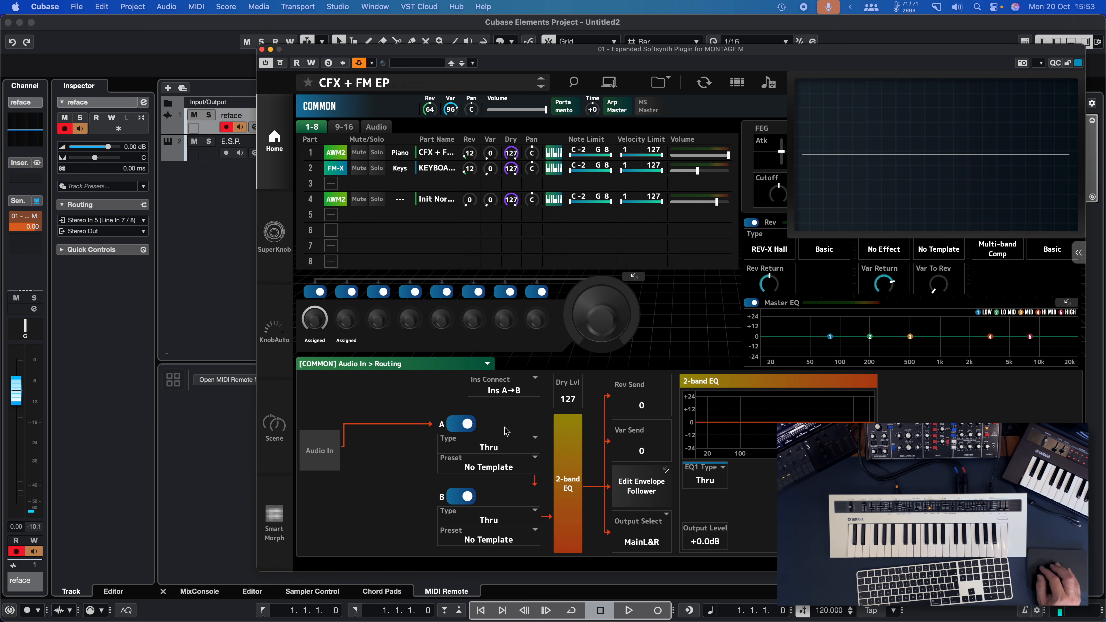
left_click(518, 436)
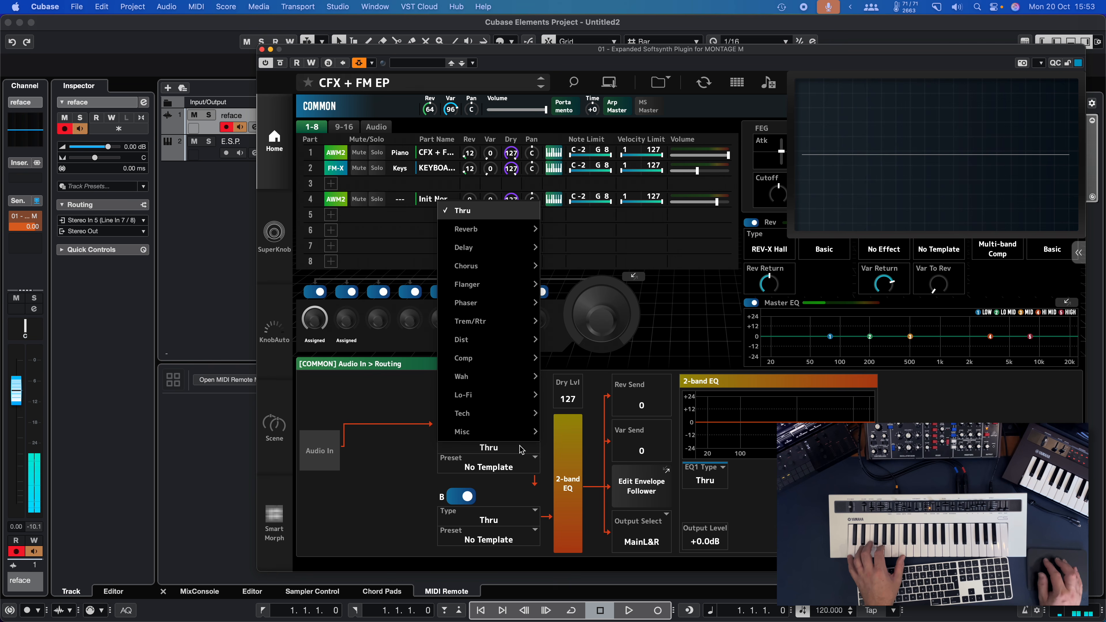
mouse_move(486, 310)
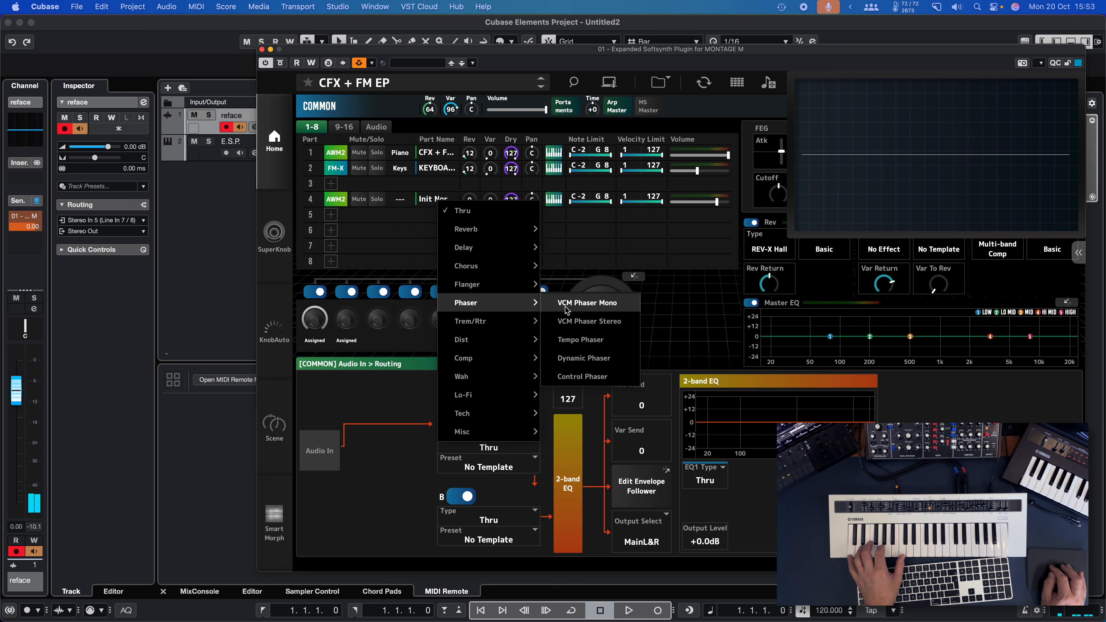
left_click(579, 322)
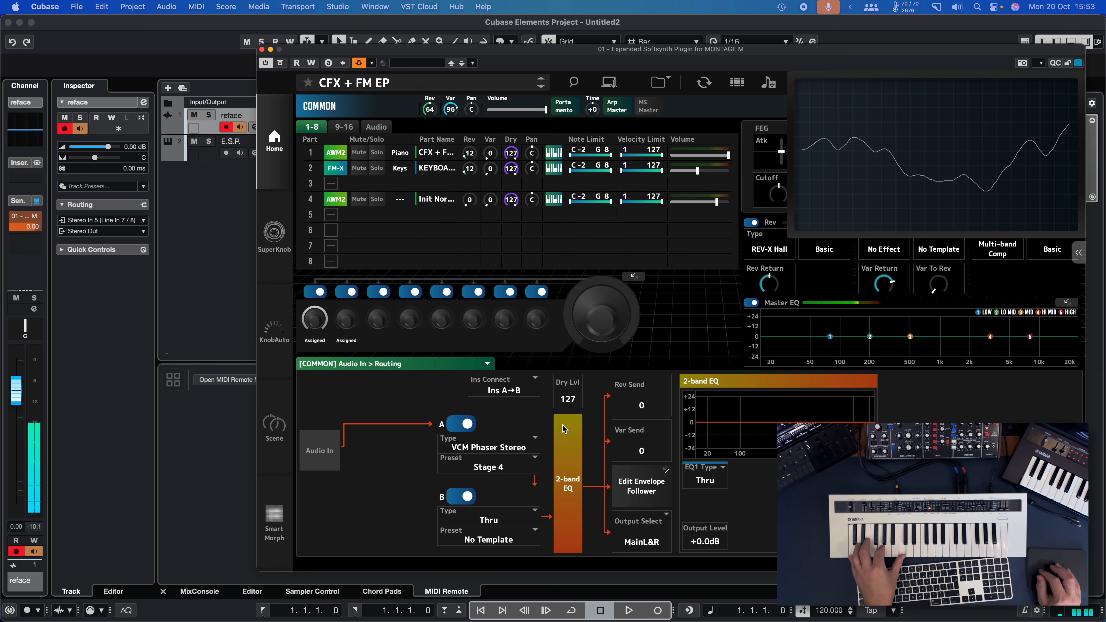
Set Audio In insertion effect B to CS Ring Modulator, and compare the sound with insertion A switched off and on again.
left_click(496, 516)
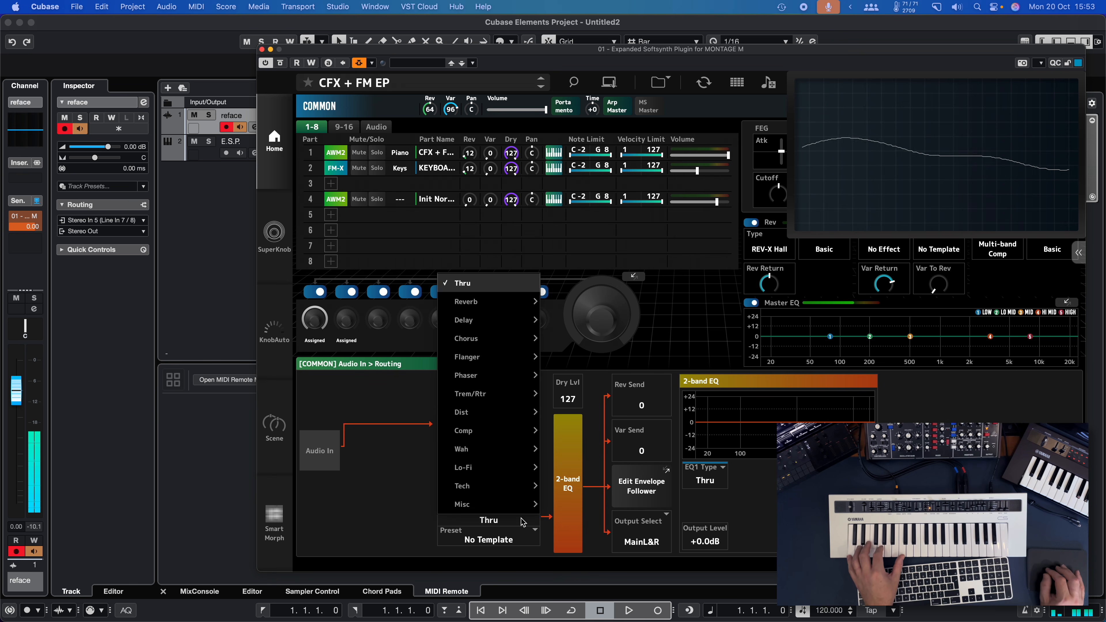
mouse_move(490, 425)
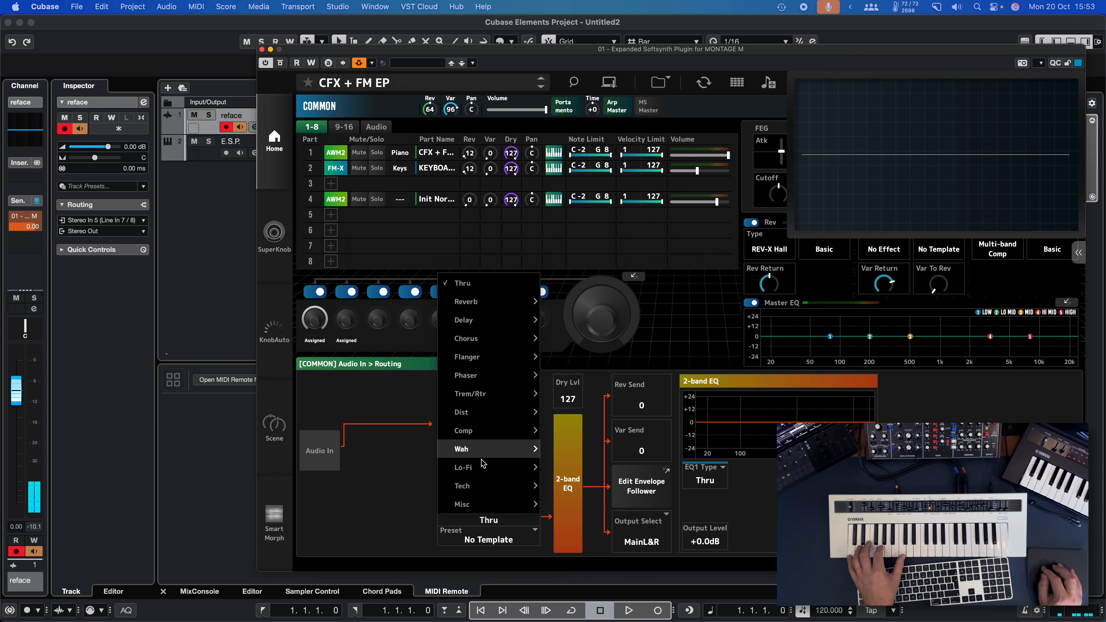
mouse_move(491, 486)
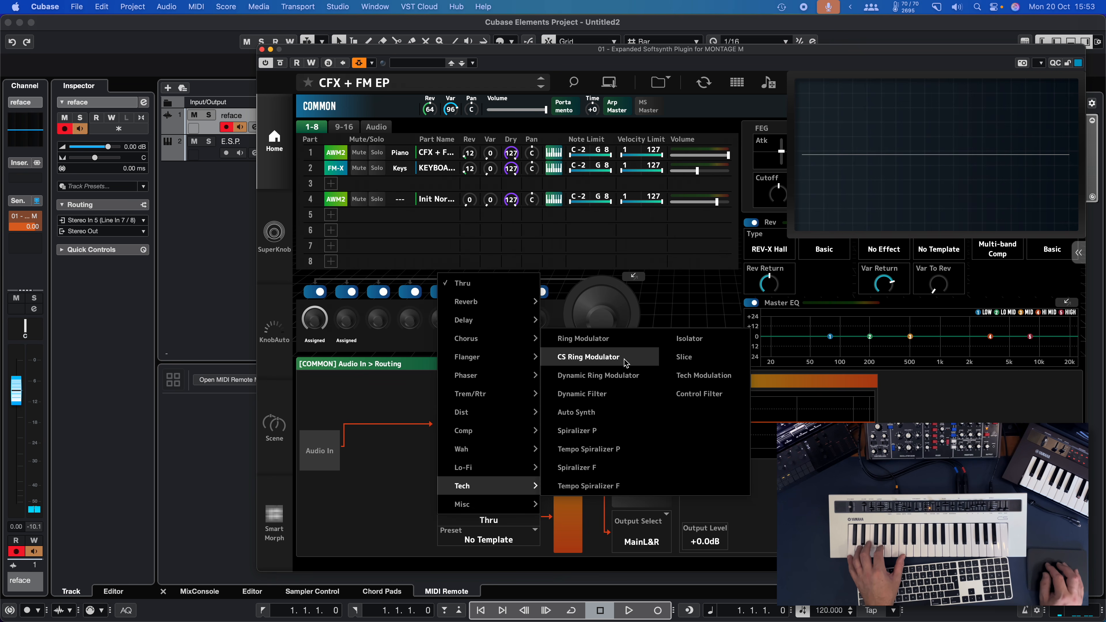
left_click(597, 359)
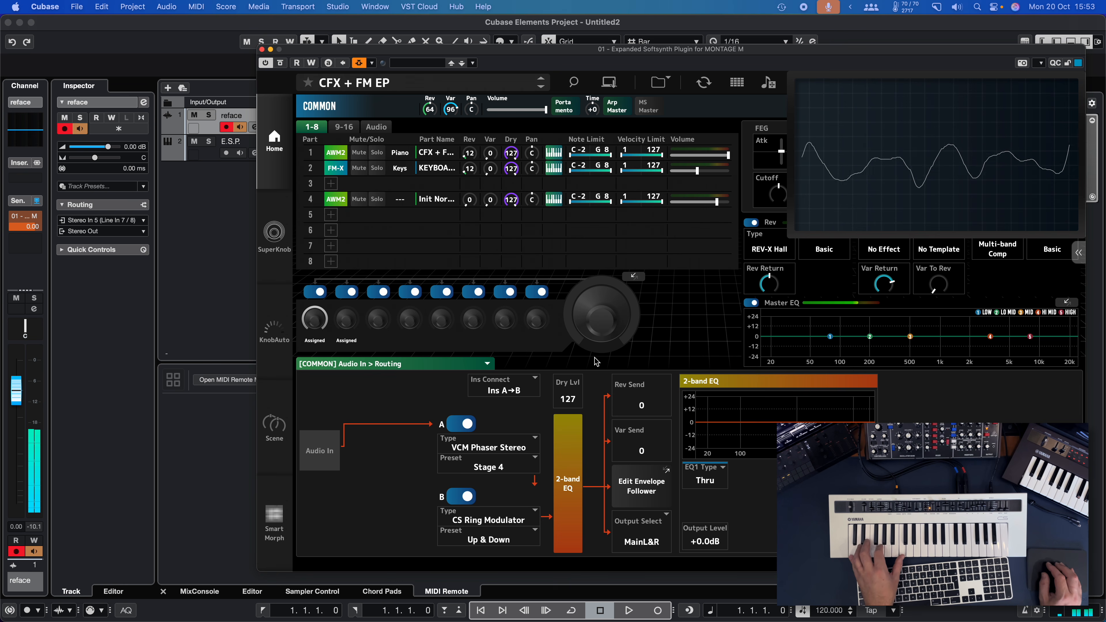
left_click(462, 423)
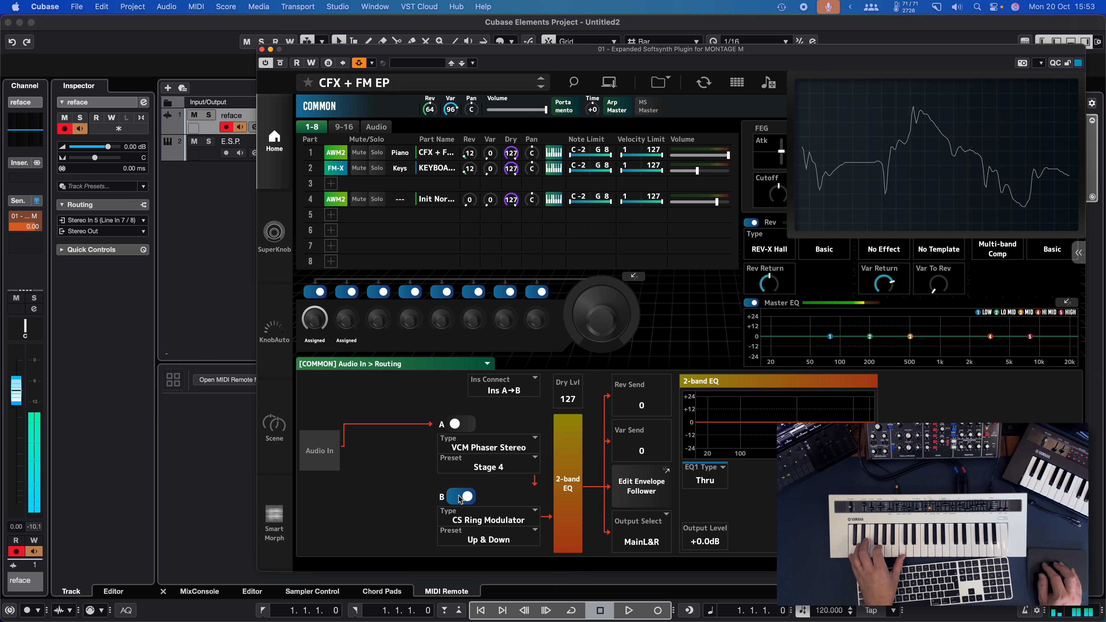
left_click(464, 424)
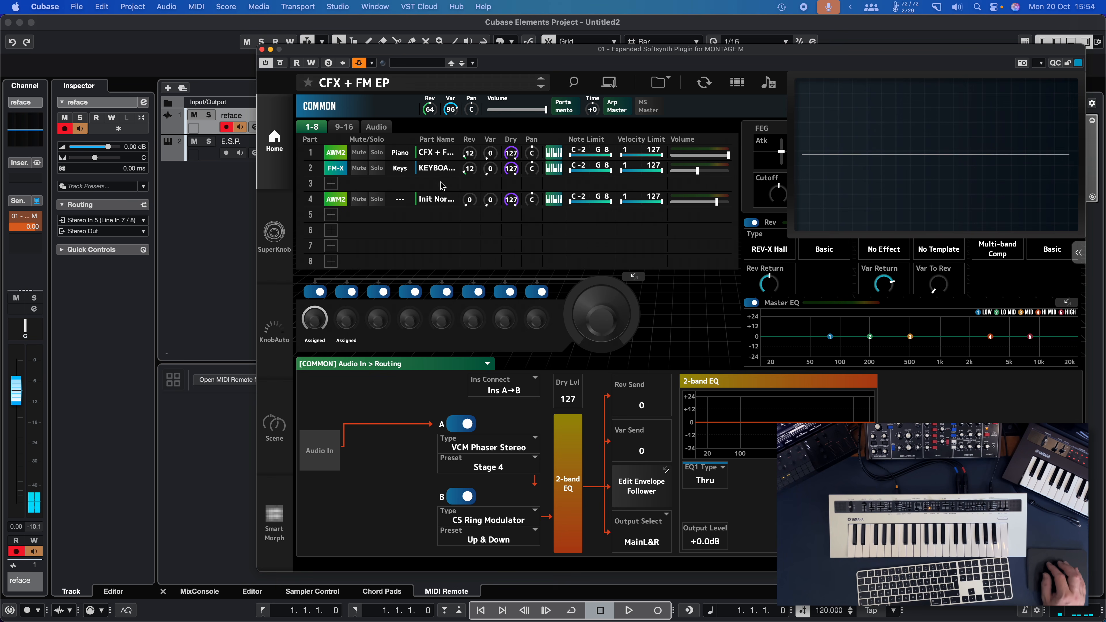
Close the enlarged oscilloscope, change the reverb type to Shimmer Reverb and raise the Audio In part's reverb send to 92.
left_click(376, 127)
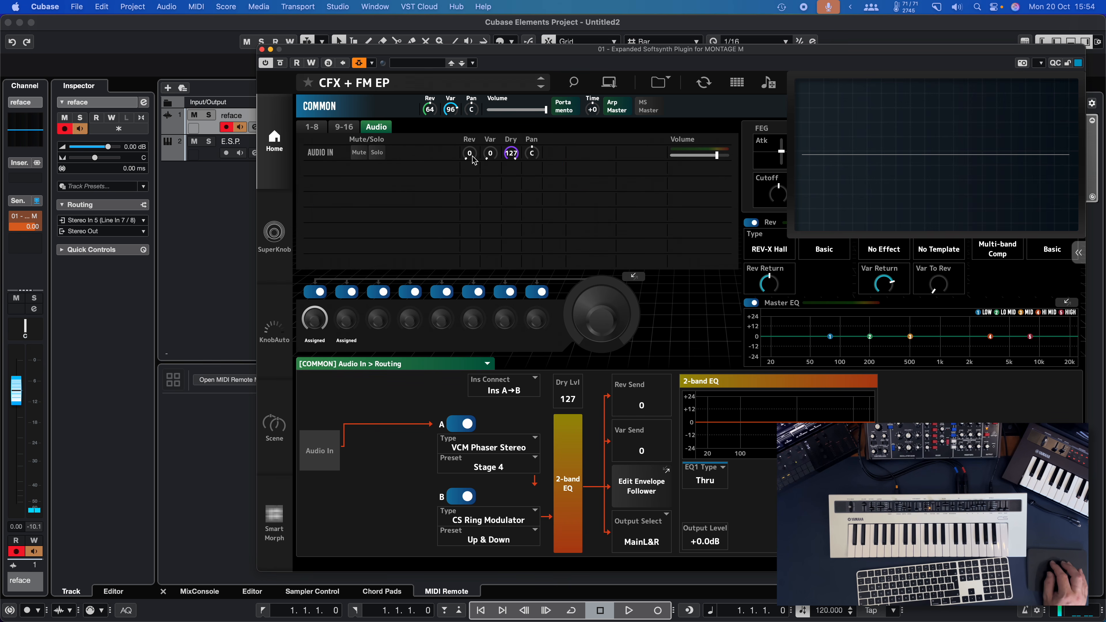
left_click(876, 161)
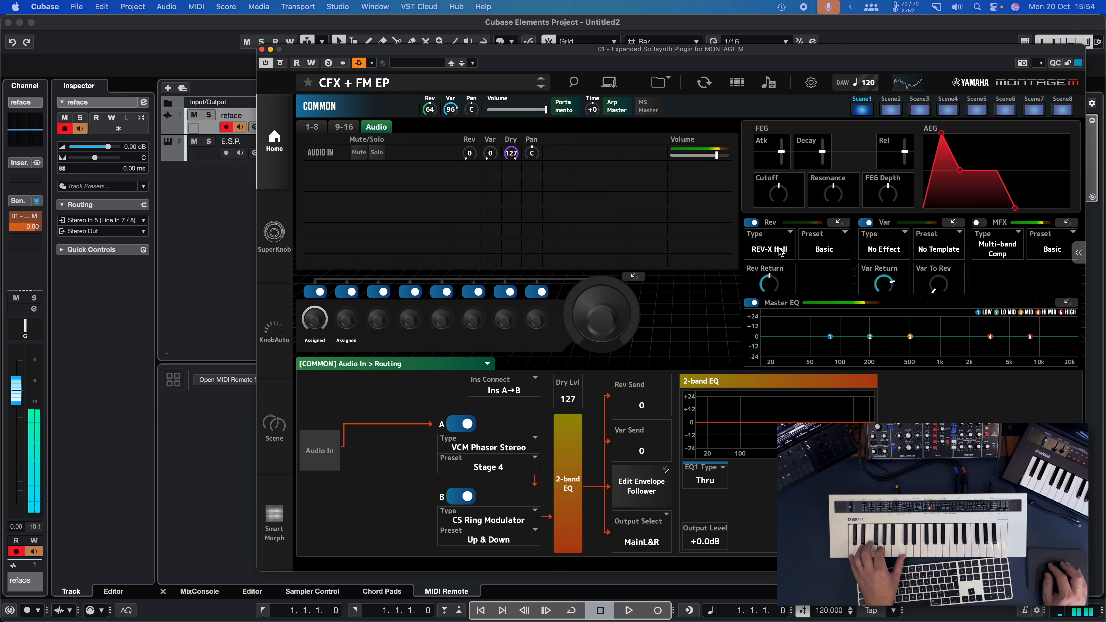
scroll(469, 153, "up", 10)
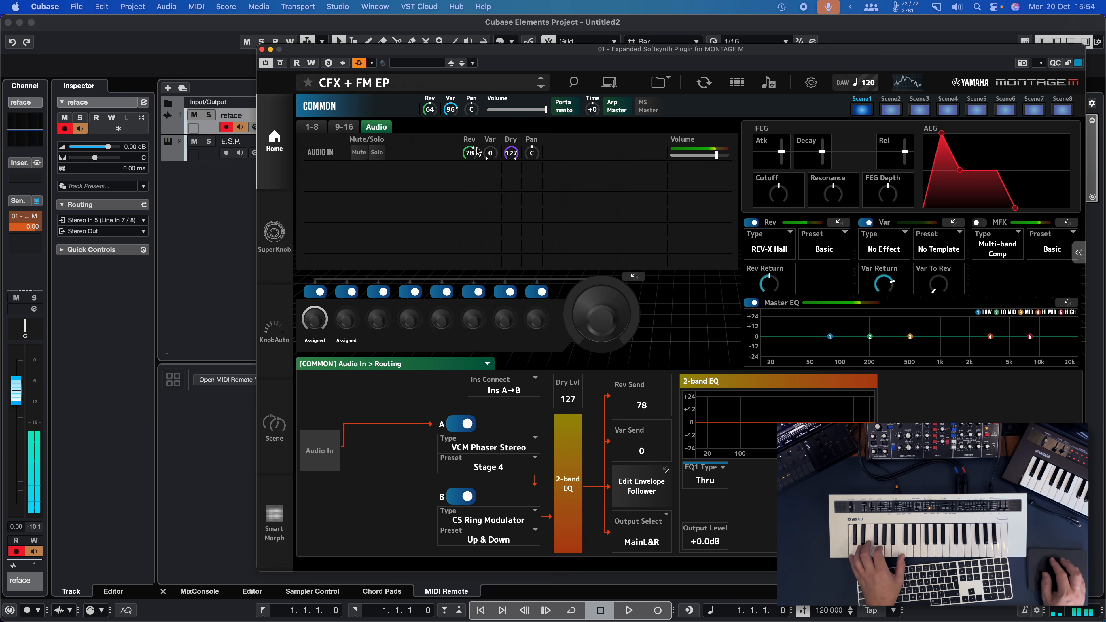
left_click(782, 246)
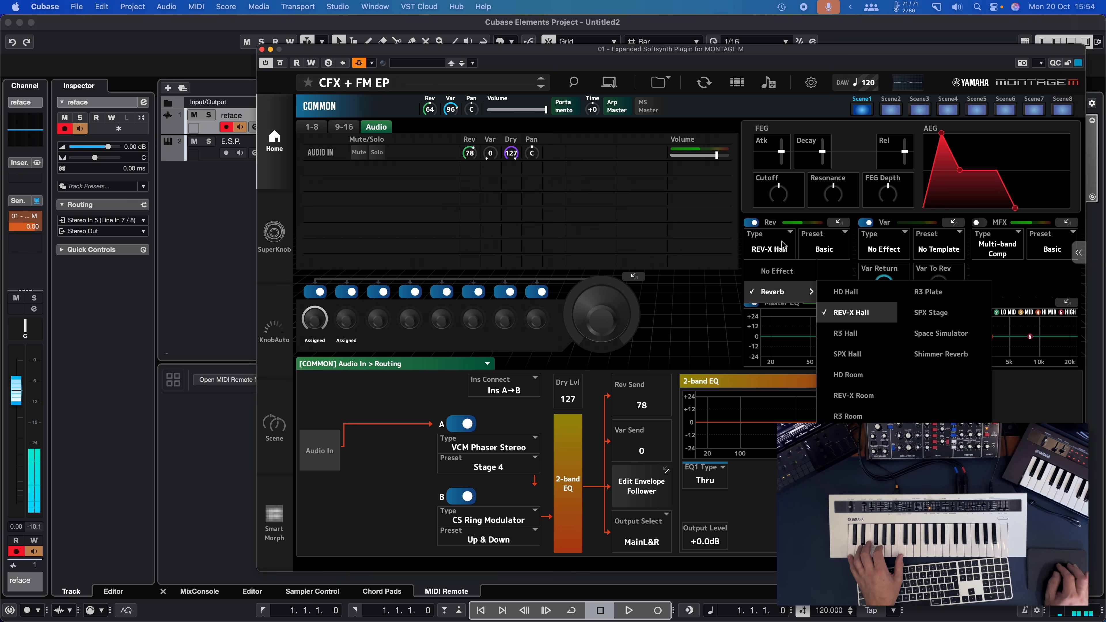
left_click(936, 354)
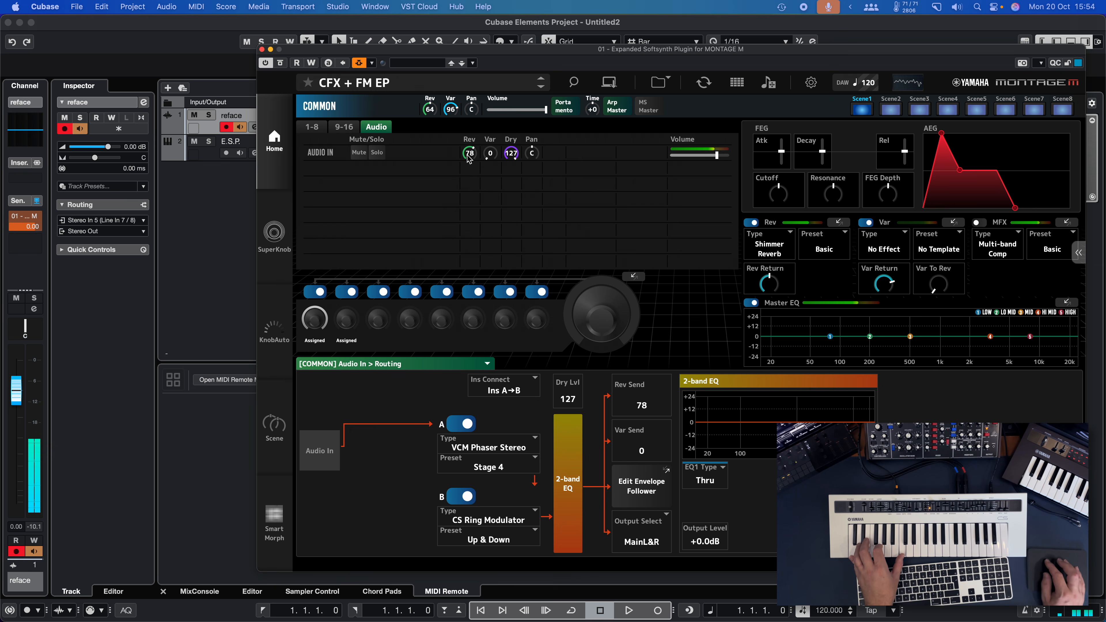
left_click_drag(475, 149, 476, 147)
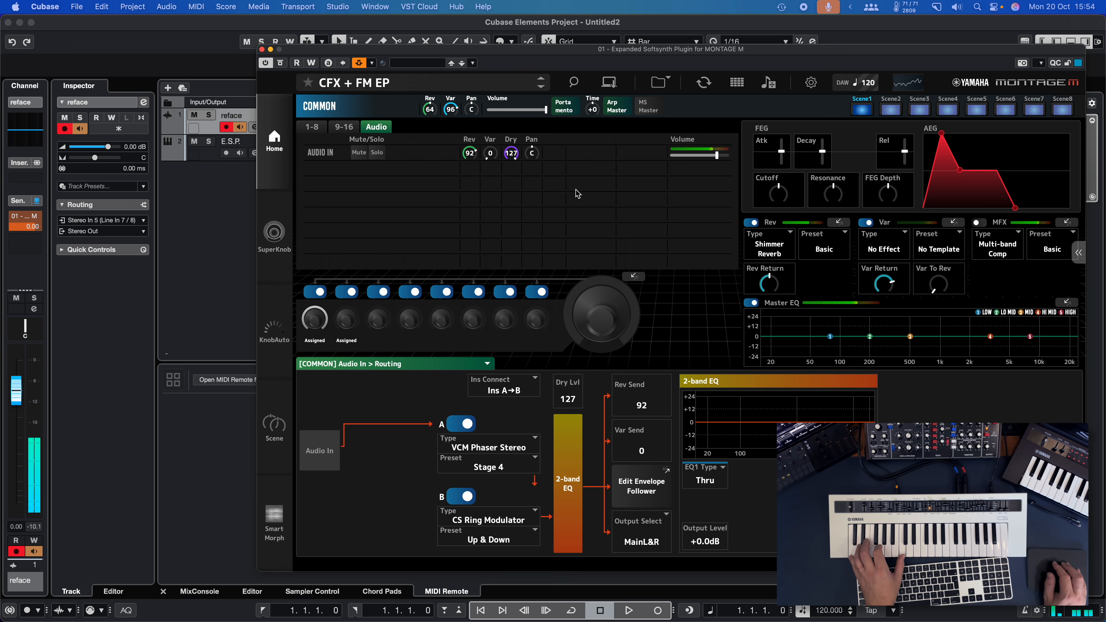
Set the variation effect type to Delay LCR and cut the Master EQ's mid band around 500 Hz.
left_click(903, 254)
mouse_move(896, 312)
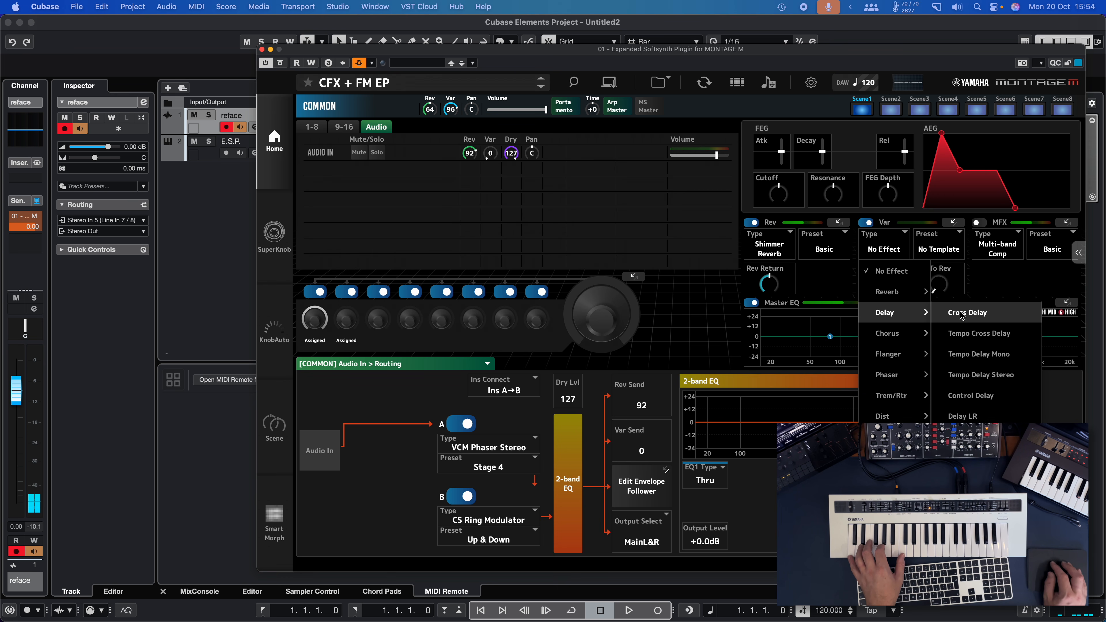
left_click(951, 416)
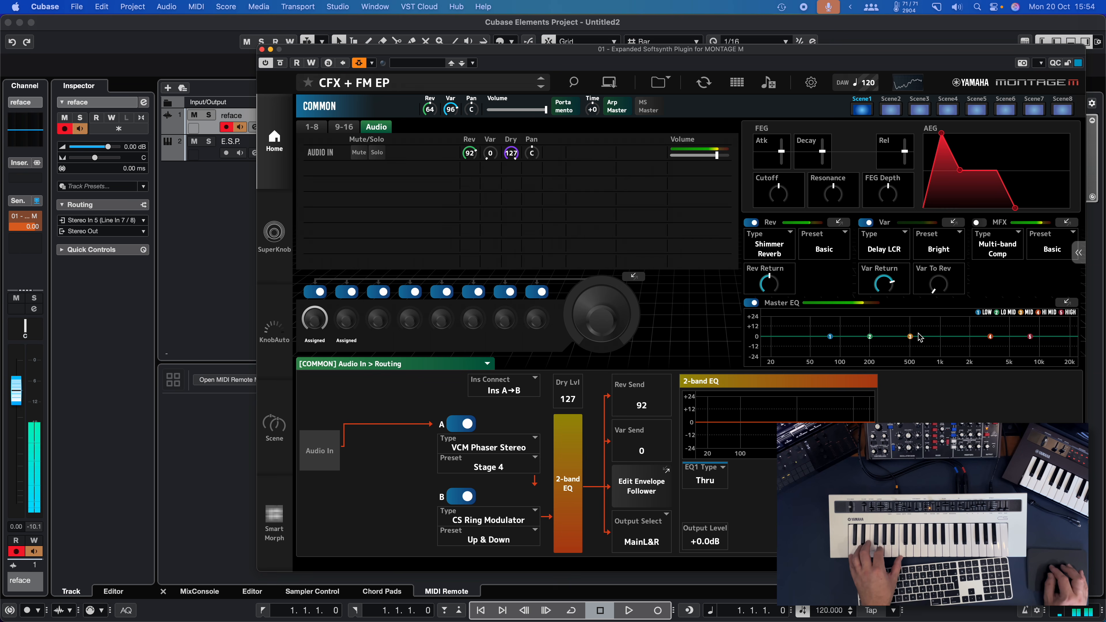
left_click_drag(910, 336, 917, 350)
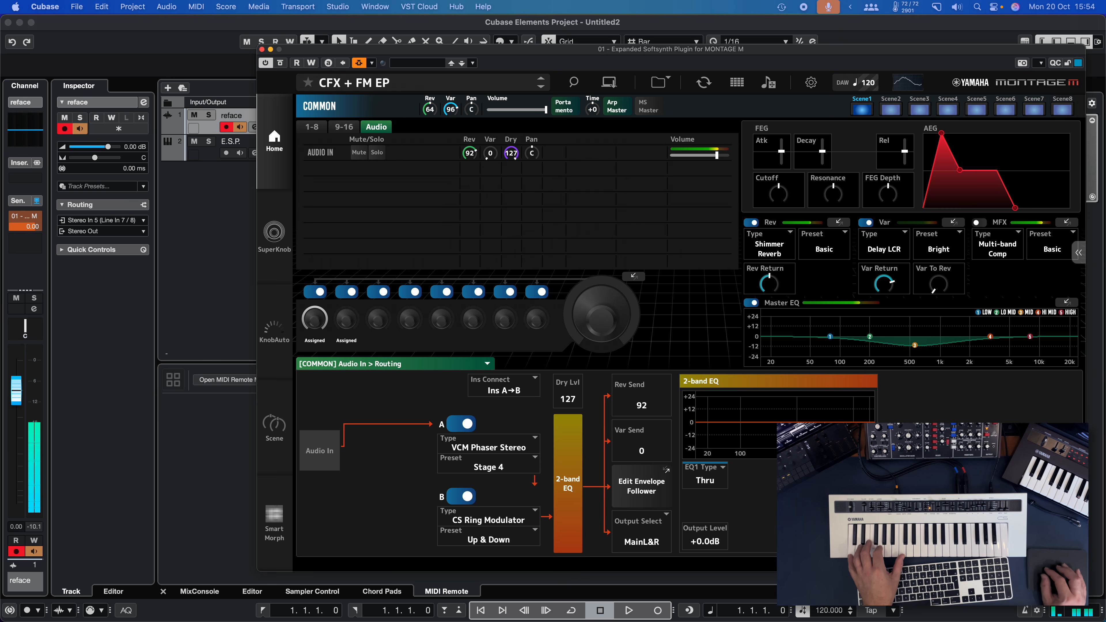
Shape the Audio In 2-band EQ with a Low Shelf cut on EQ1 and a high-frequency boost on EQ2, and lower Rev Return to 50.
left_click(716, 484)
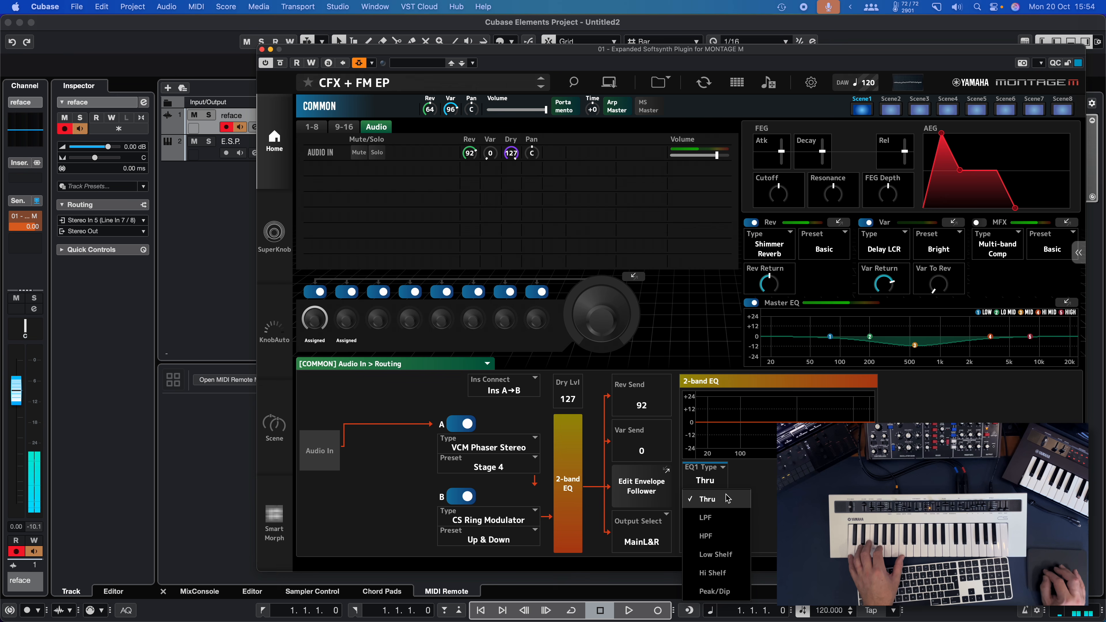
left_click(716, 557)
mouse_move(728, 422)
left_mouse_down()
mouse_move(728, 411)
mouse_move(728, 432)
left_mouse_up()
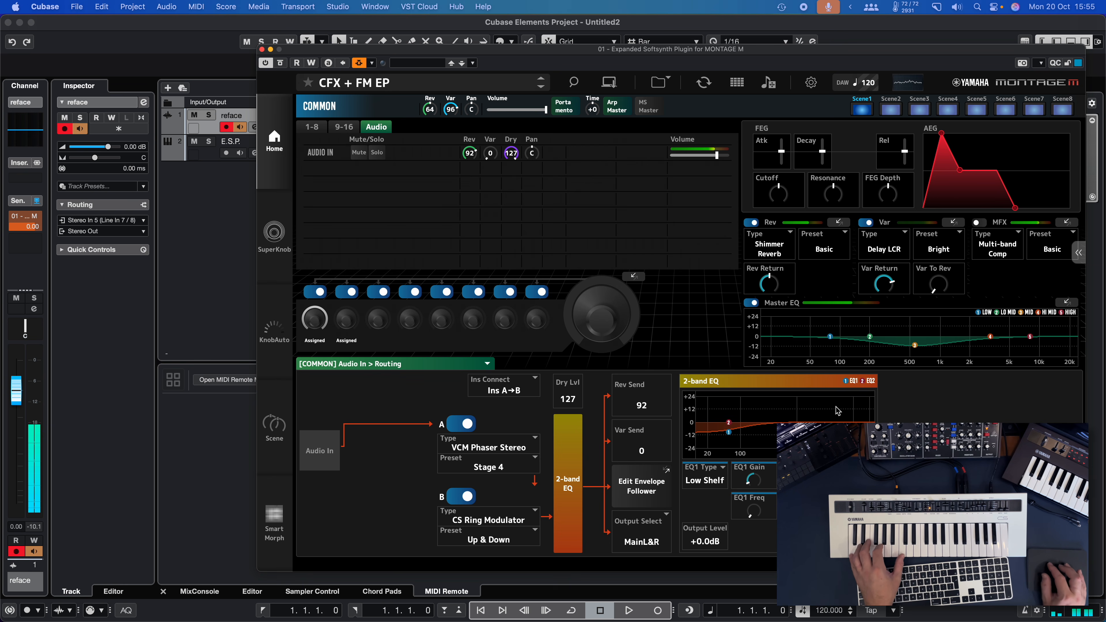
left_click_drag(729, 423, 839, 409)
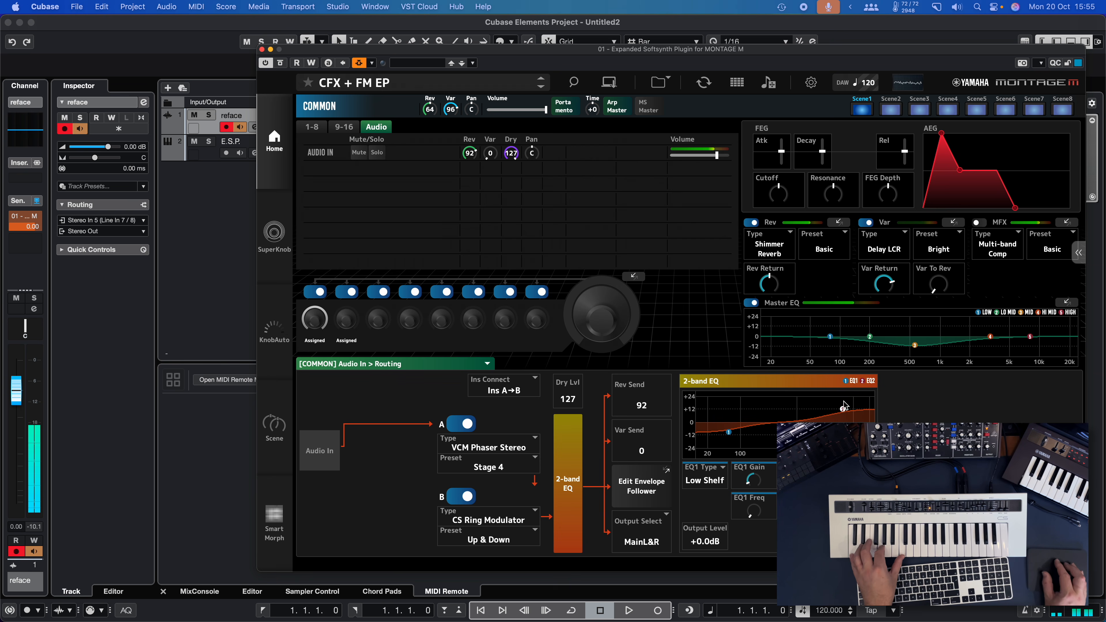
mouse_move(778, 285)
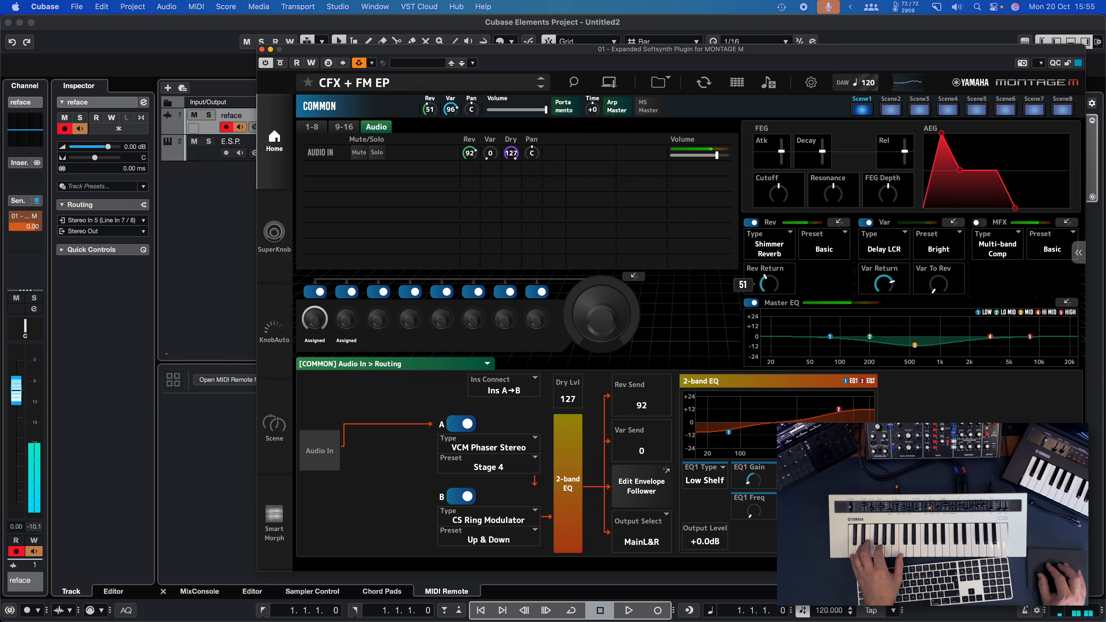
left_click_drag(767, 283, 767, 291)
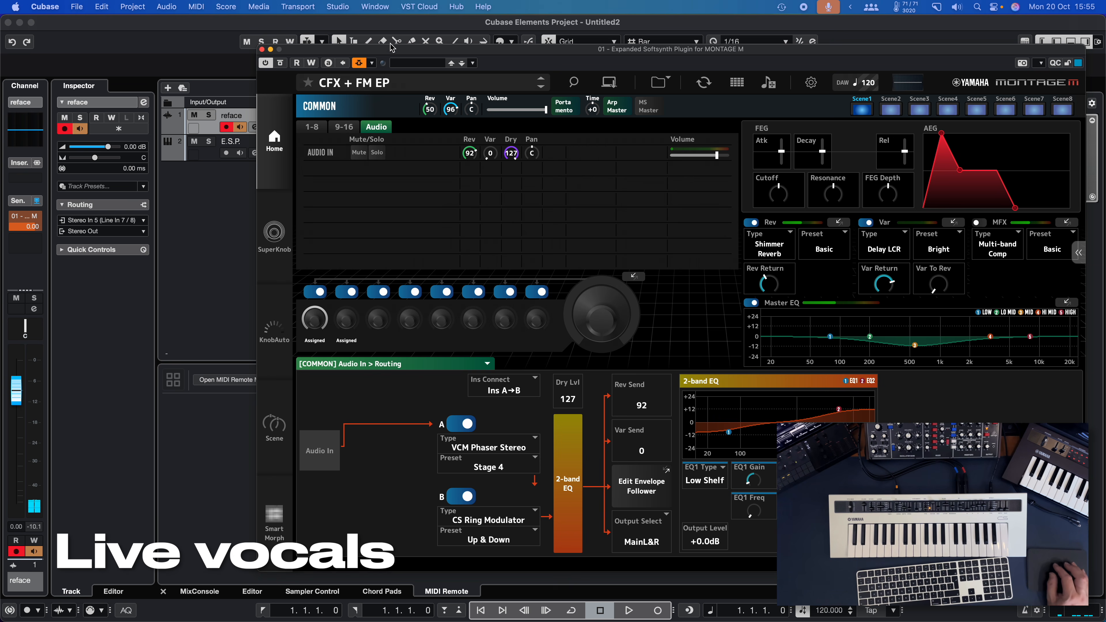
Move the plugin window off the track list and add an audio track named "mic" with Mic/Line/Inst In 1 as its mono hardware input.
left_click_drag(375, 52, 783, 57)
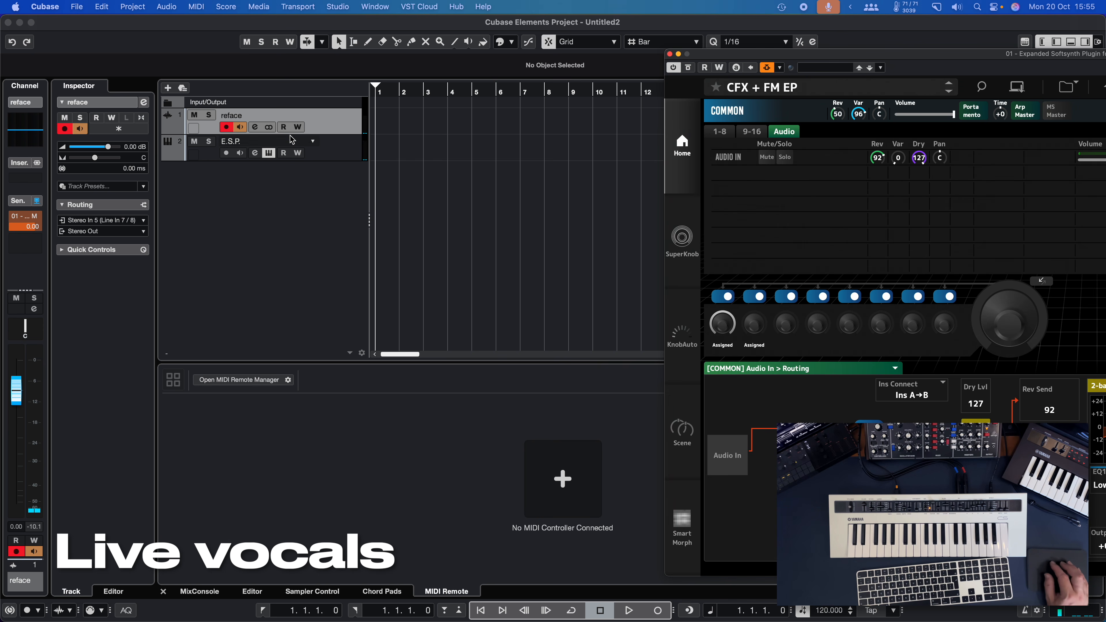
left_click(168, 87)
left_click(630, 175)
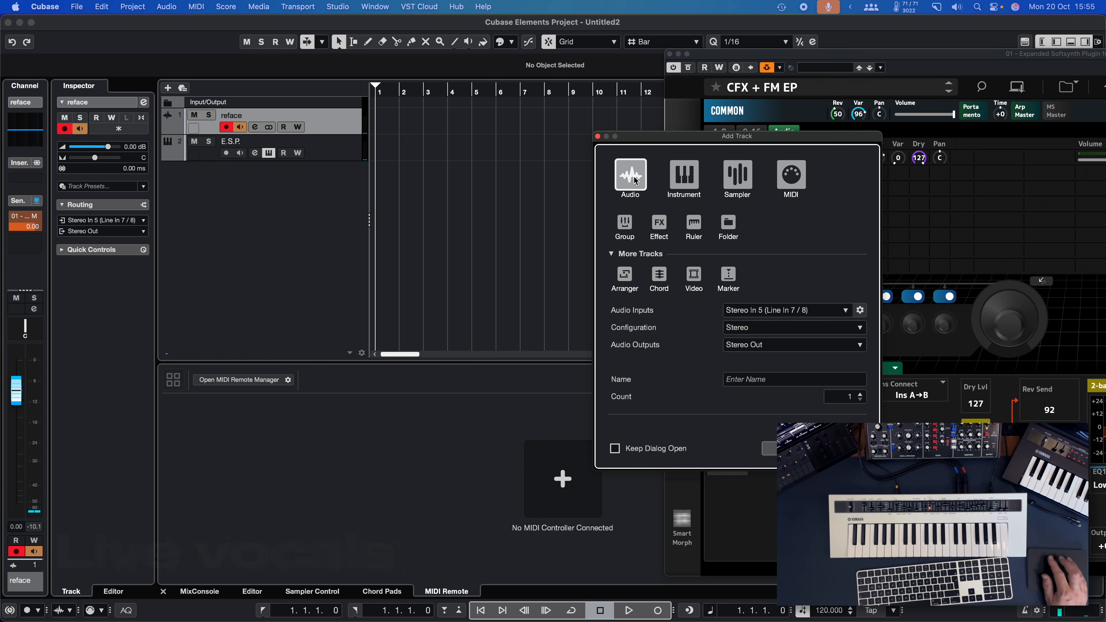
left_click(797, 310)
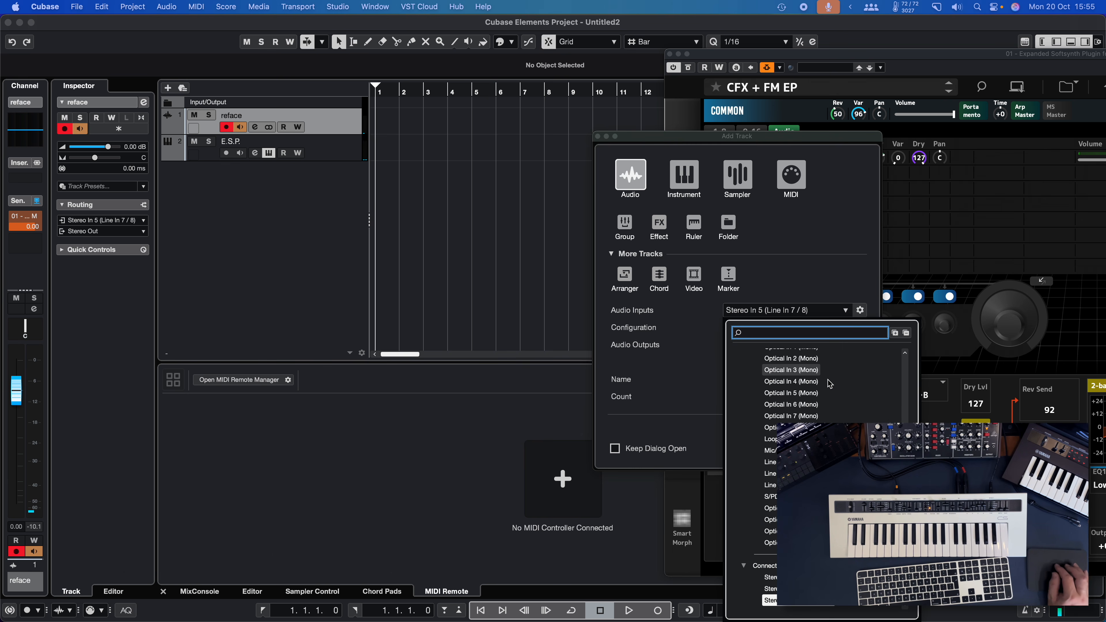
scroll(790, 396, "up", 5)
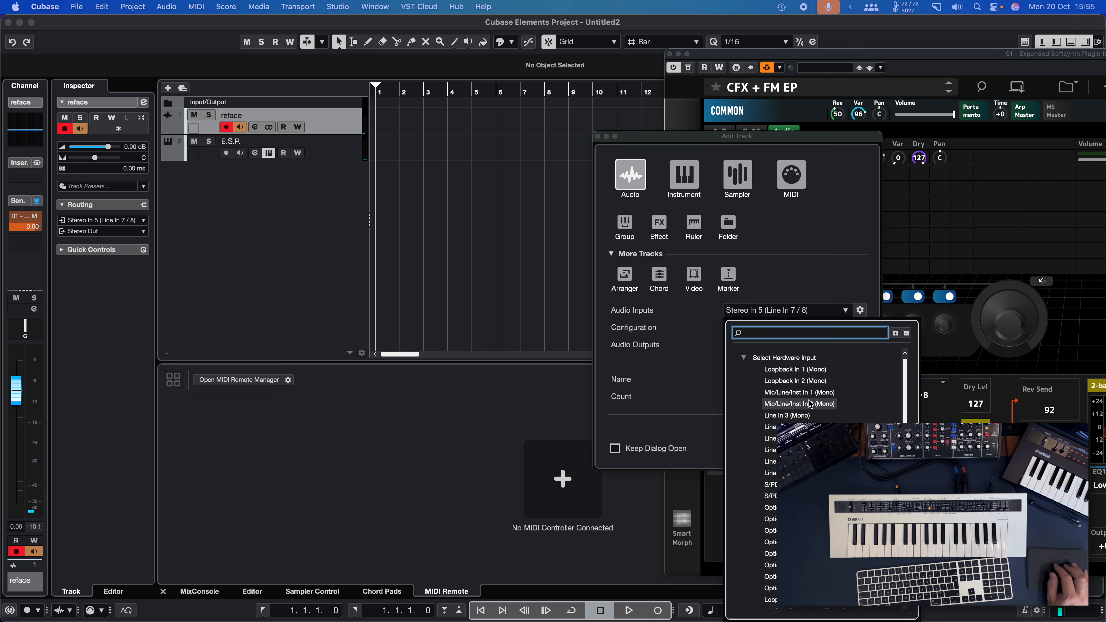
left_click(790, 392)
left_click(763, 375)
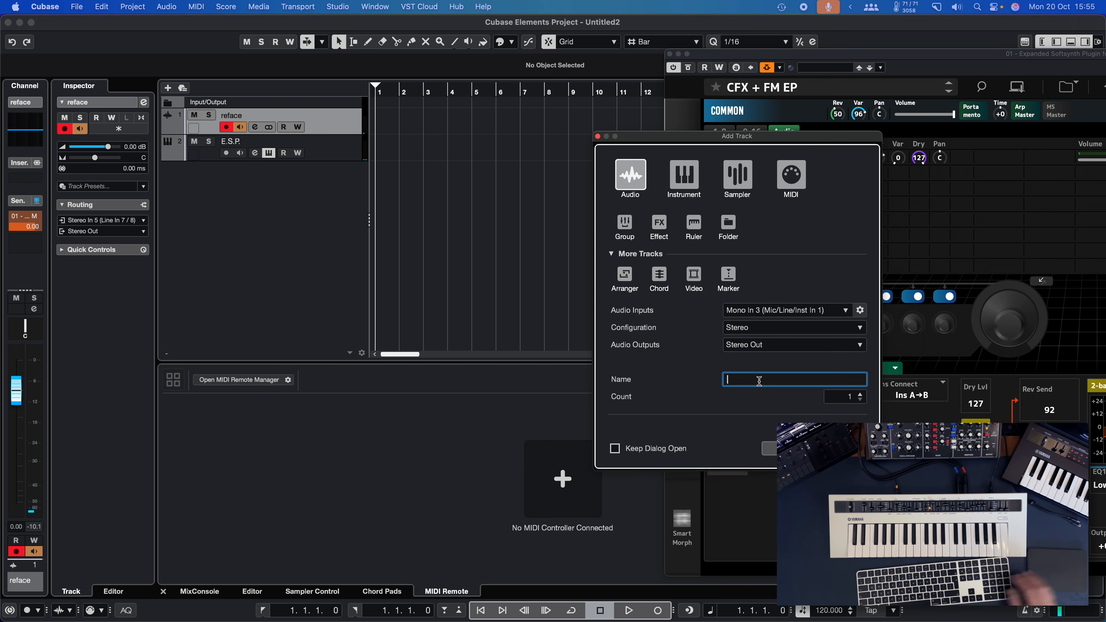
type("mic")
key("Return")
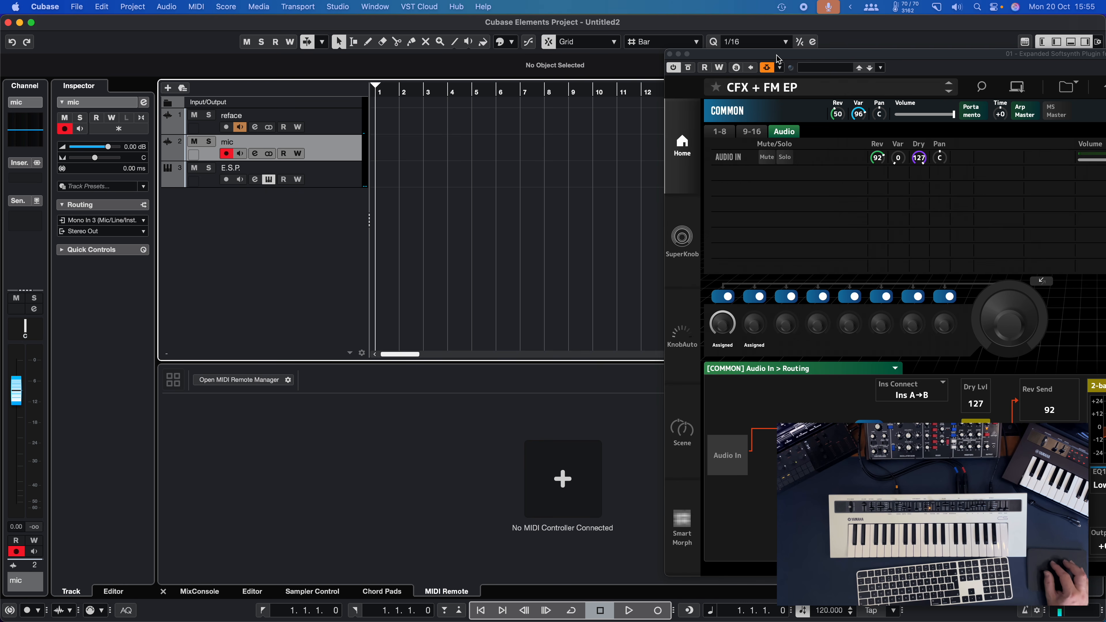
Bring the softsynth plugin window fully into view and add the mic track as a second side-chain source in its Side-Chain Routing.
left_click_drag(777, 55, 408, 32)
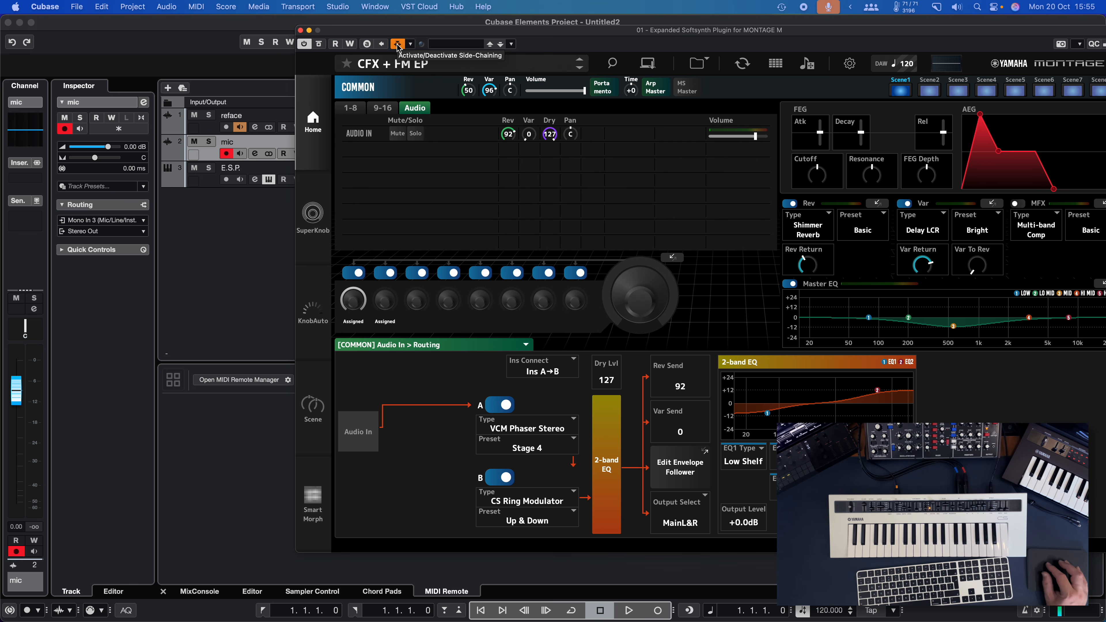
left_click(410, 44)
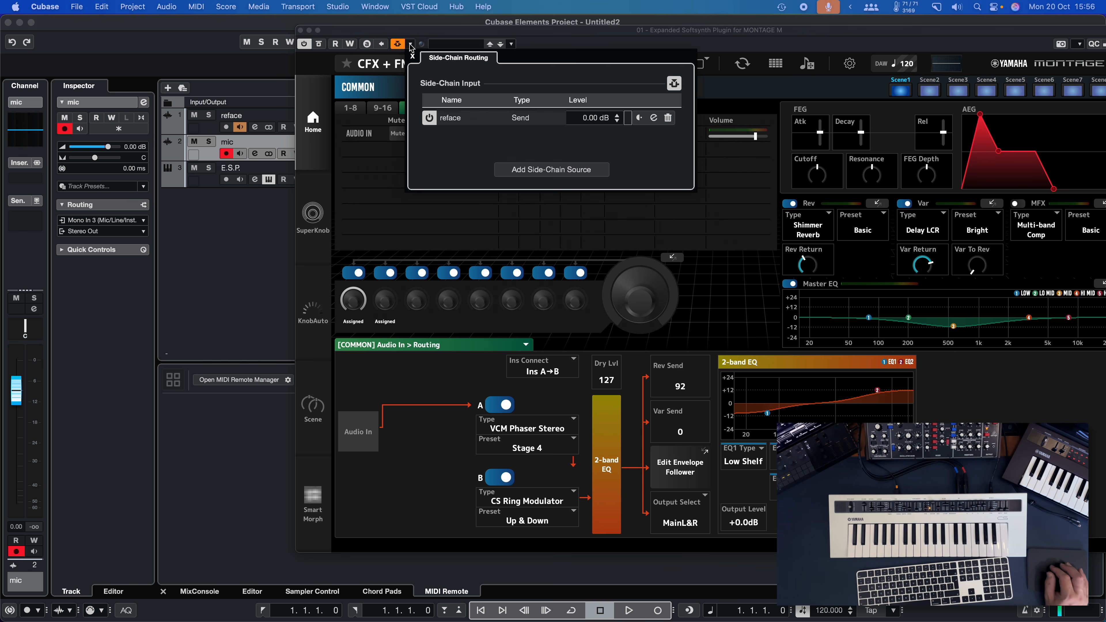
left_click(558, 172)
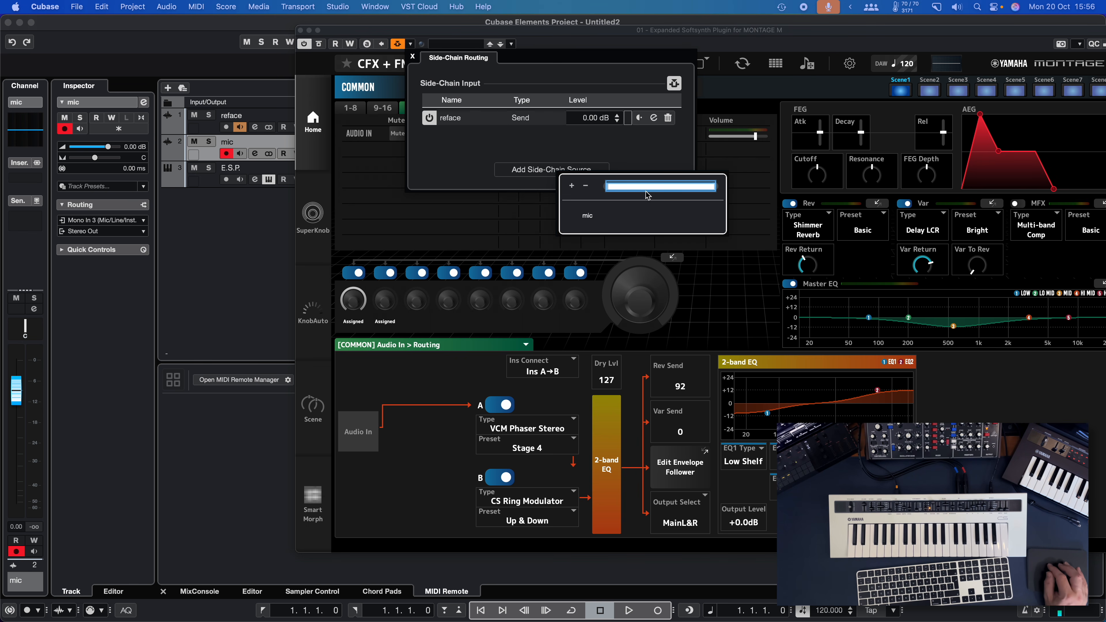
left_click(587, 216)
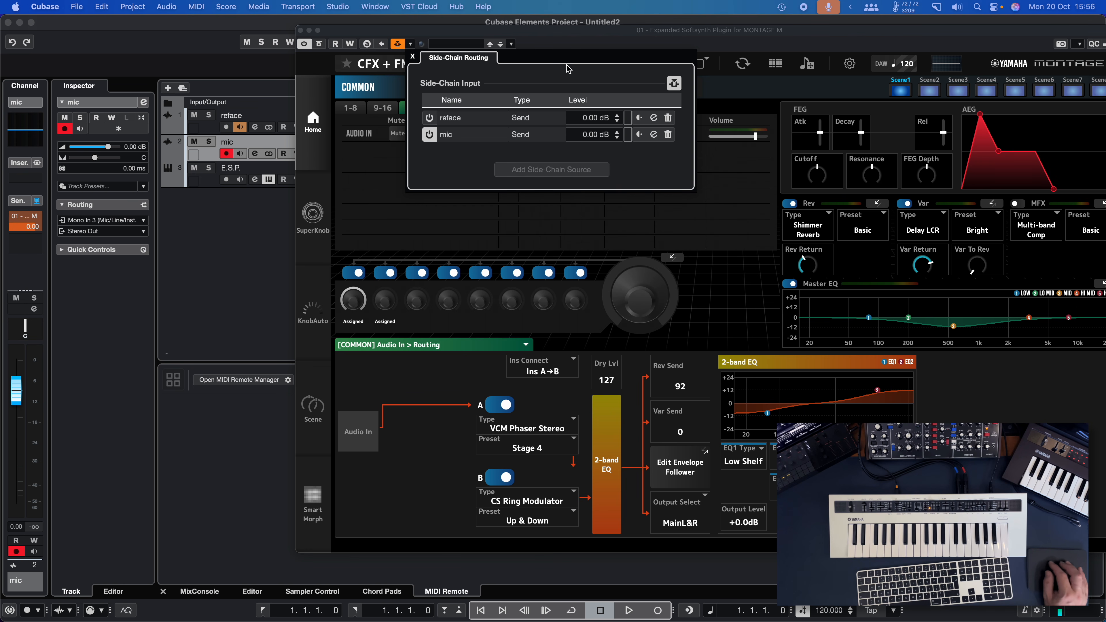
left_click(412, 57)
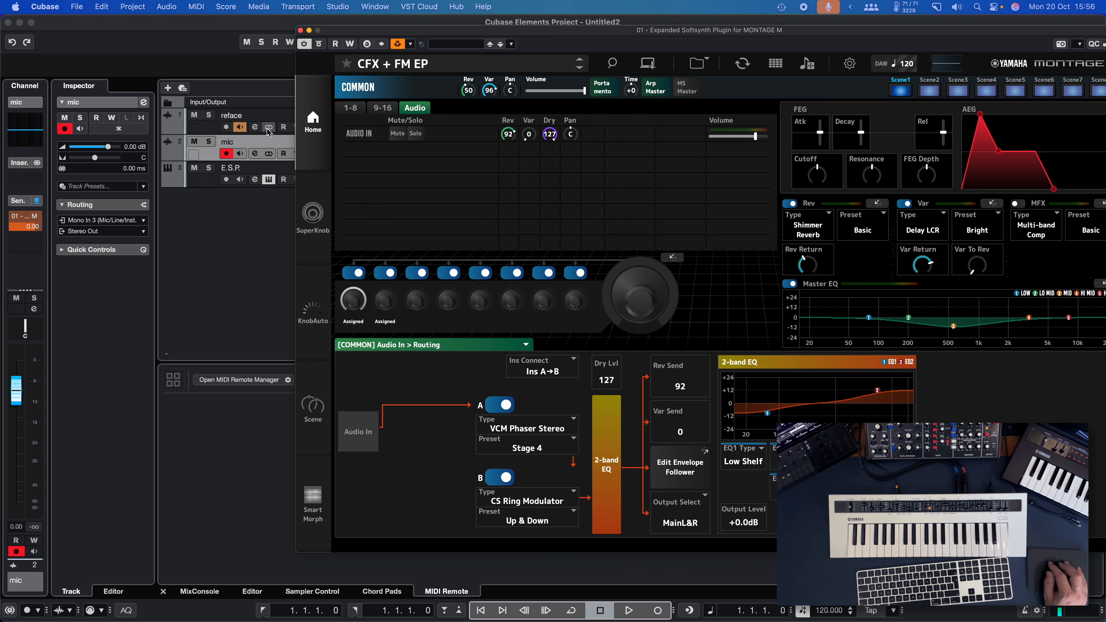
Audition the mic track through the plugin's effects by turning its input monitoring on, and switch the monitoring off again.
left_click(242, 154)
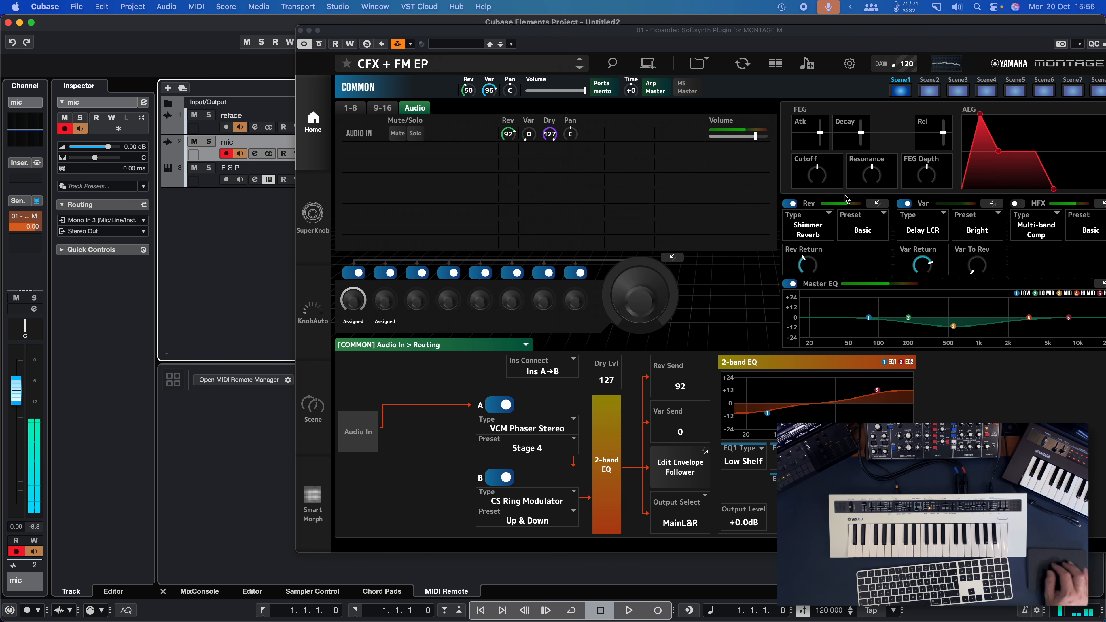
left_click_drag(619, 37, 586, 49)
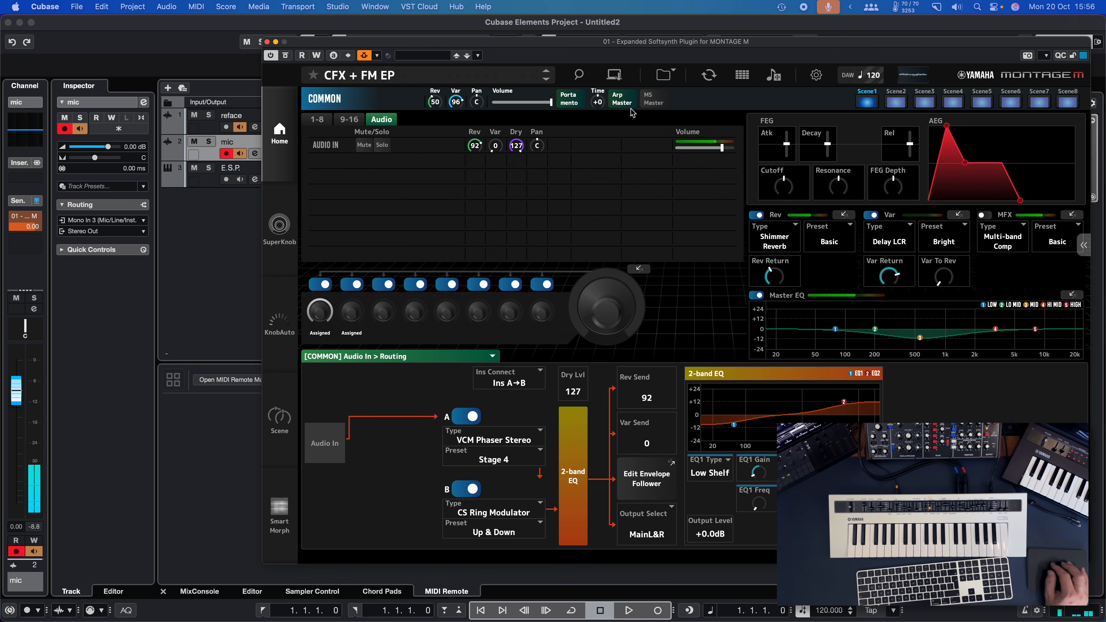
left_click_drag(512, 43, 493, 46)
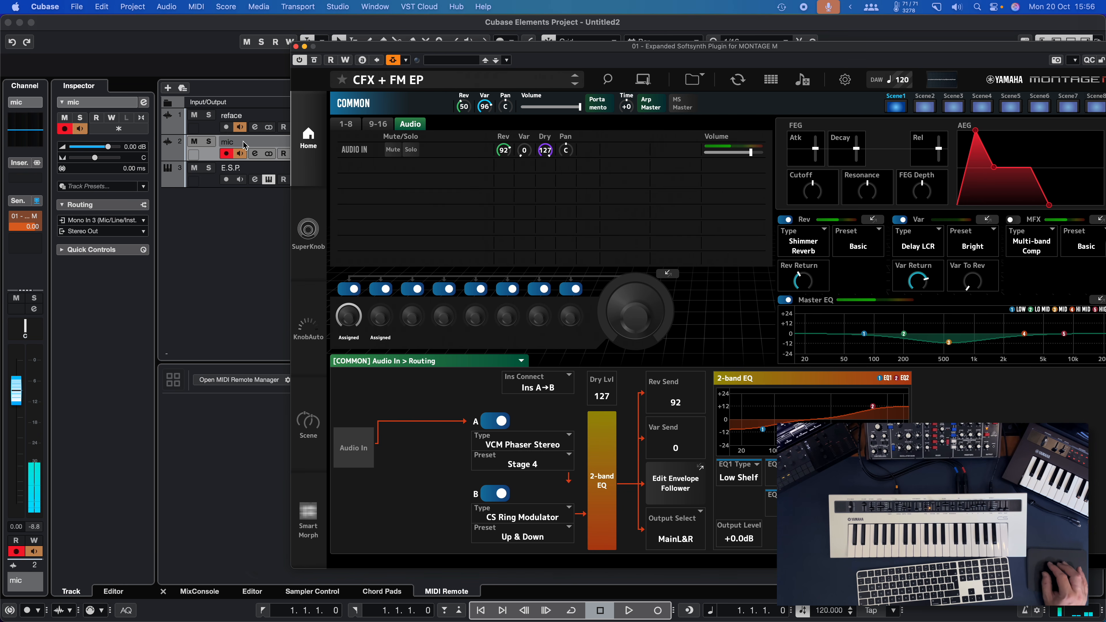
left_click(239, 154)
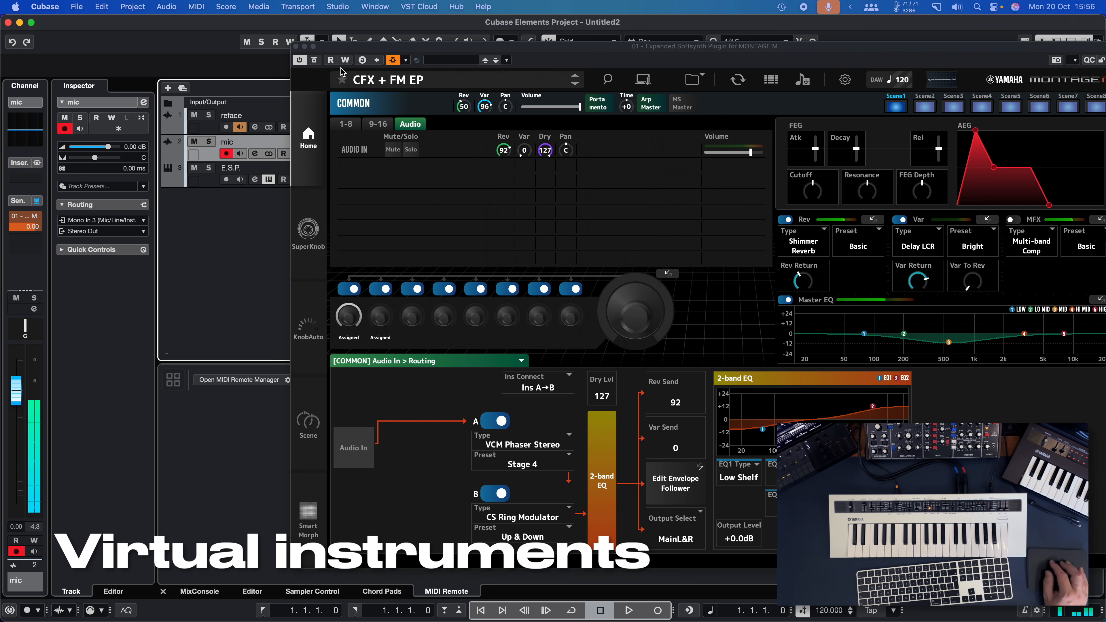
Uncover the track list and set up a new instrument track with Massive X as its instrument.
left_click_drag(387, 49, 494, 50)
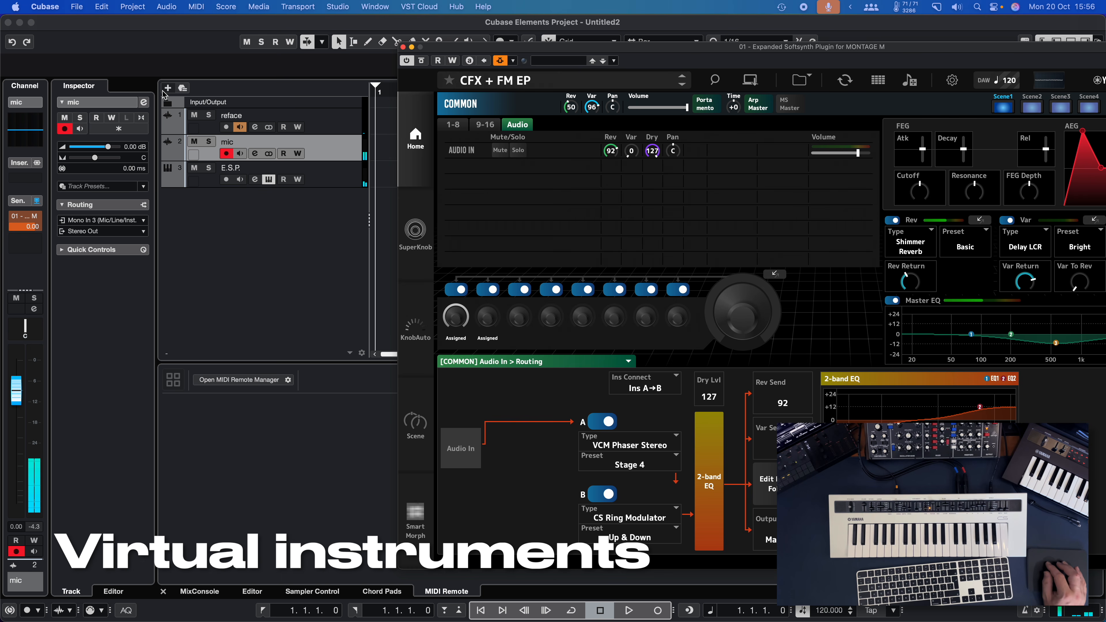
left_click(167, 89)
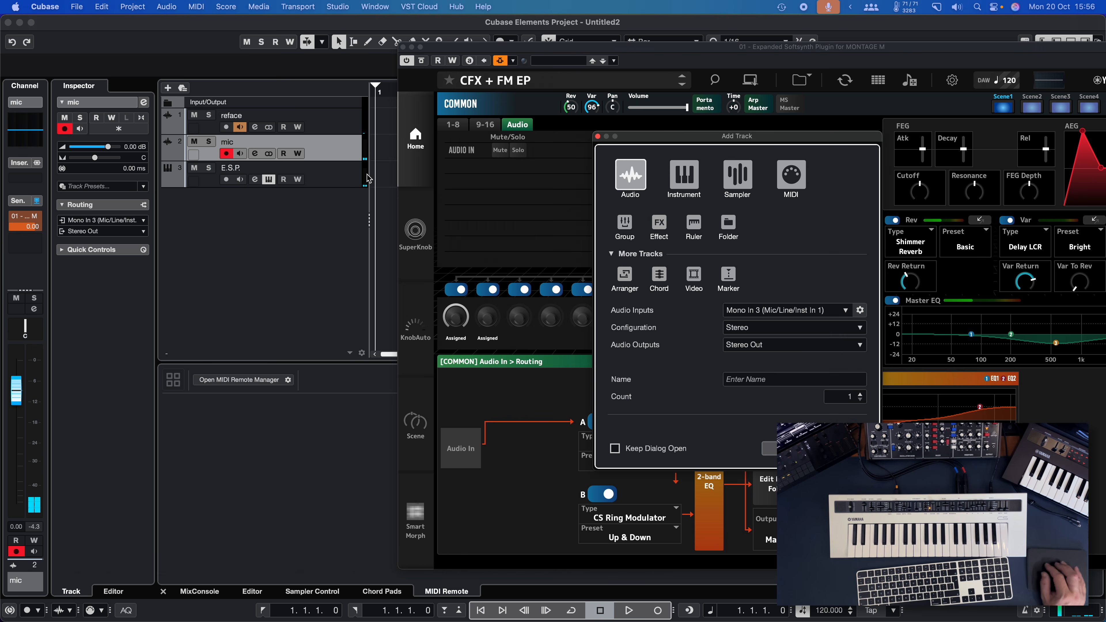
left_click(683, 174)
left_click_drag(744, 138, 576, 126)
left_click(631, 300)
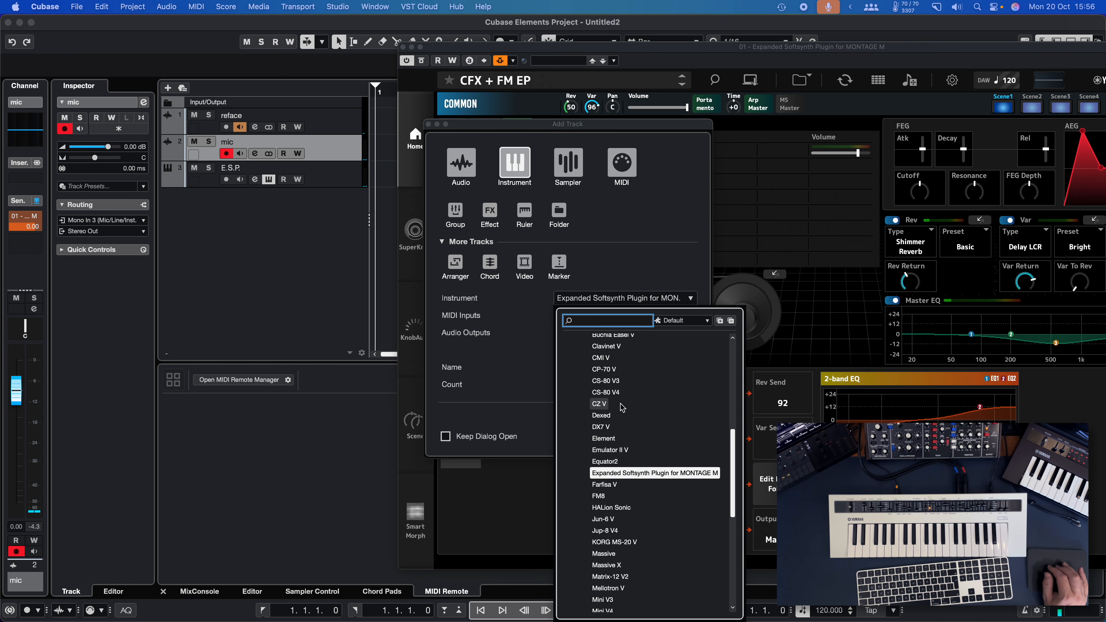
scroll(620, 437, "down", 9)
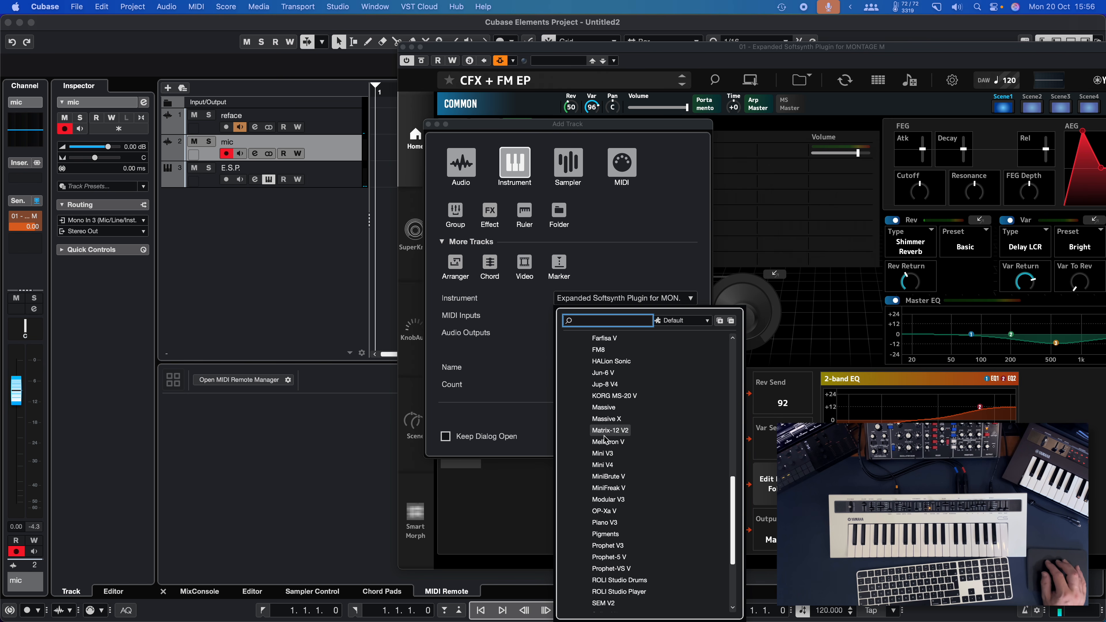
left_click(609, 420)
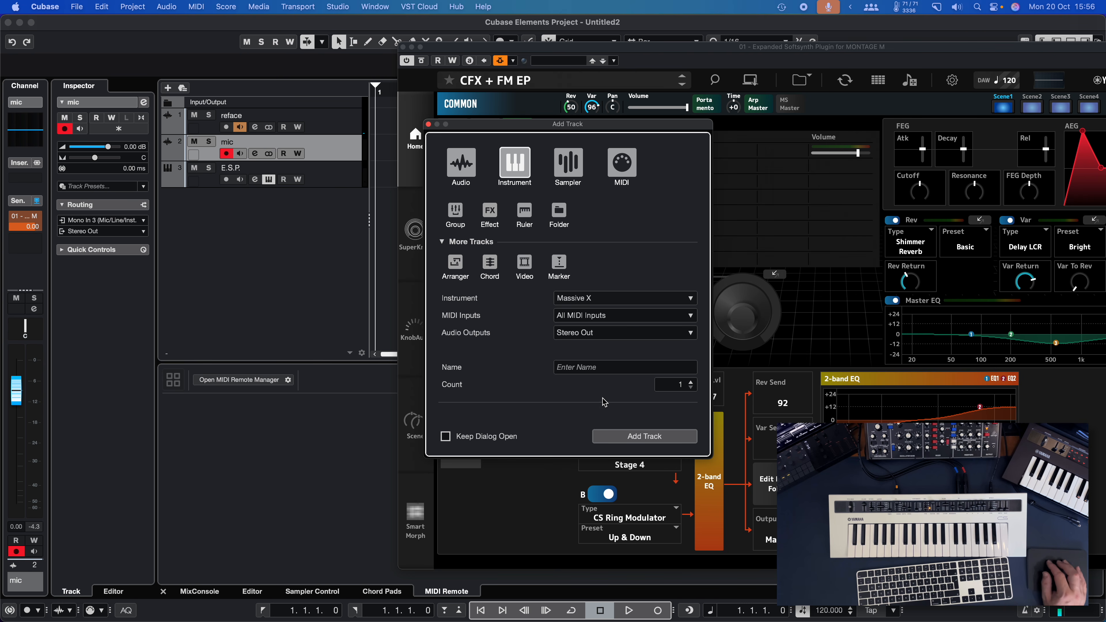
Name the new Massive X instrument track "massive" and add it to the project.
left_click(595, 370)
type("massicve")
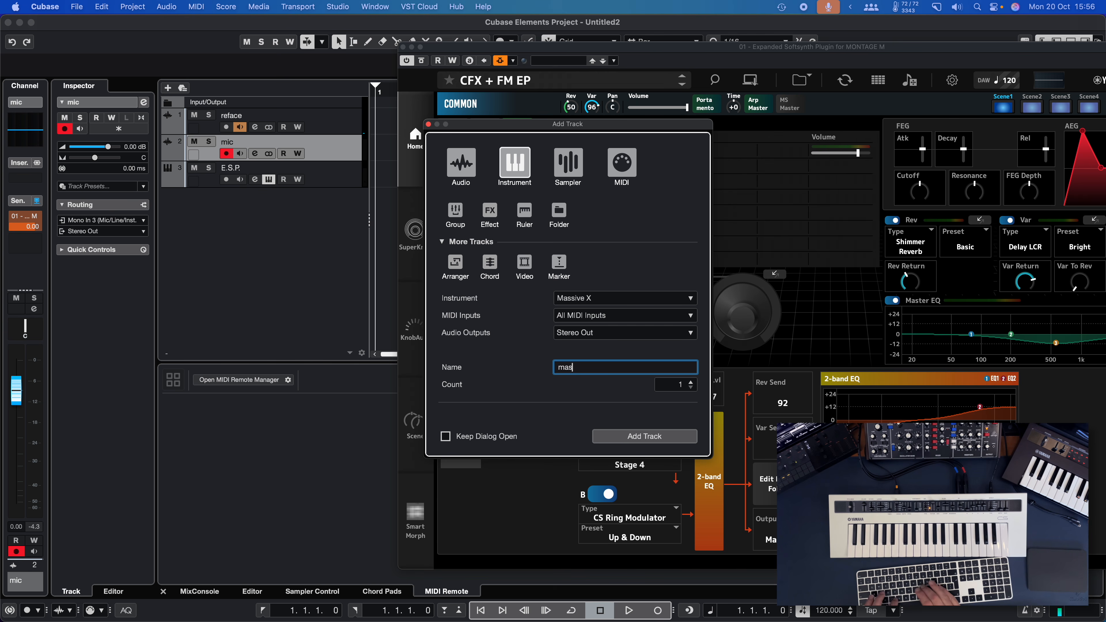
key("BackSpace")
key("BackSpace")
key("BackSpace")
type("ve")
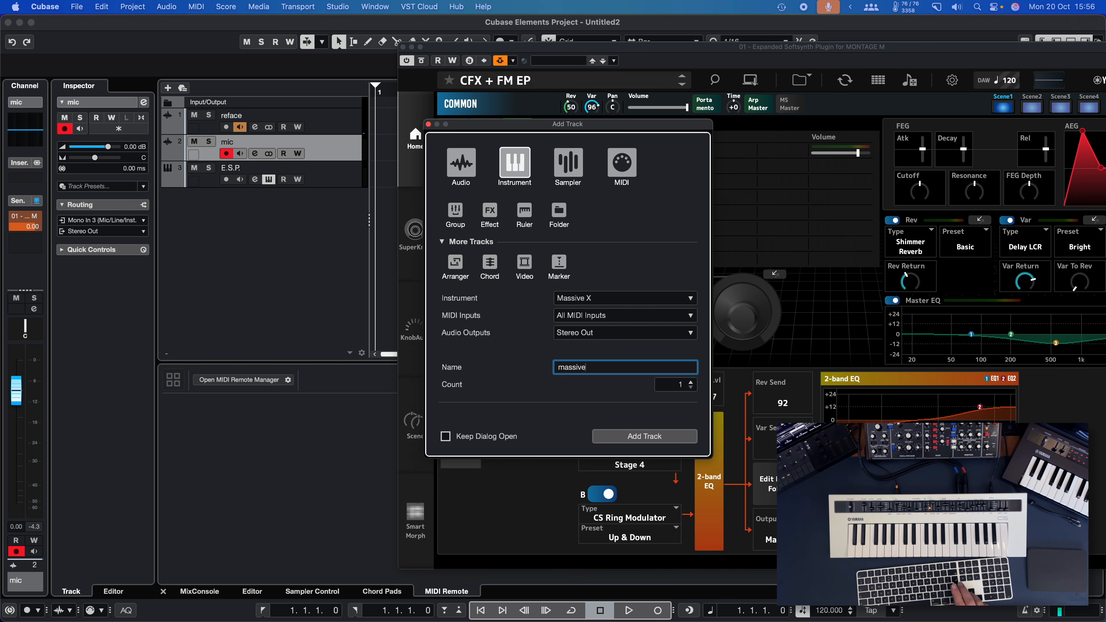
key("Return")
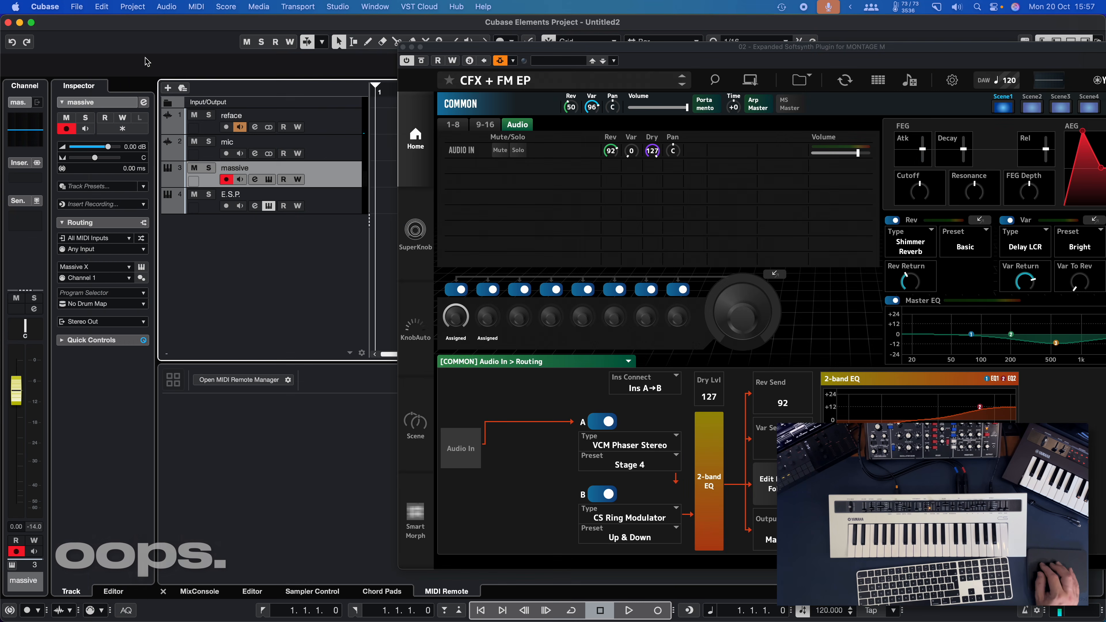
Add another instrument track using Solina V2 and name it "solina".
left_click(168, 87)
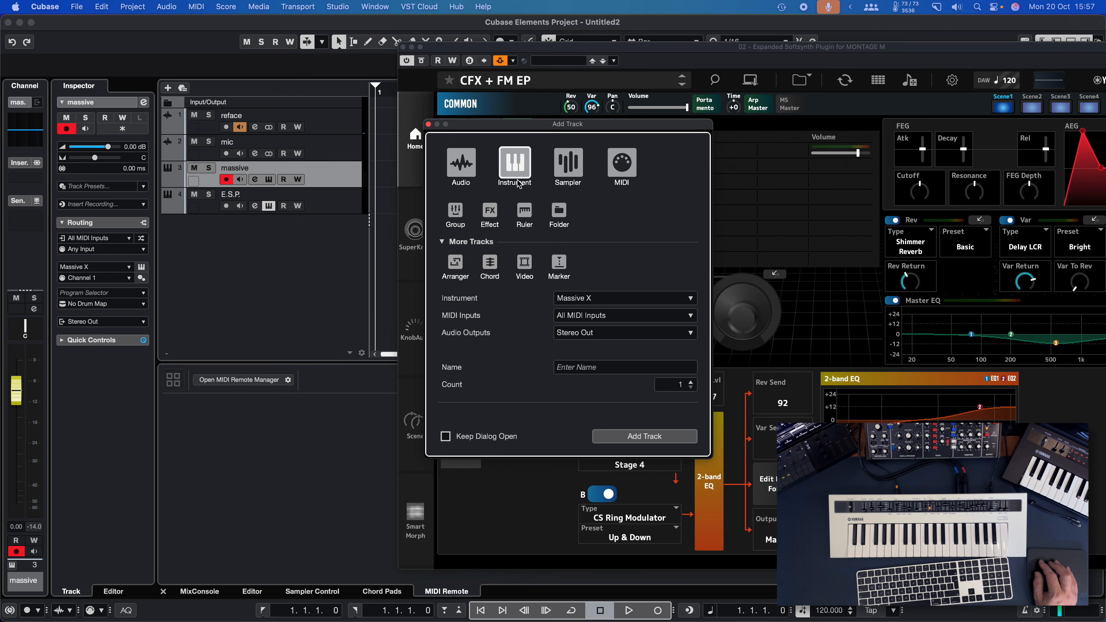
left_click(598, 298)
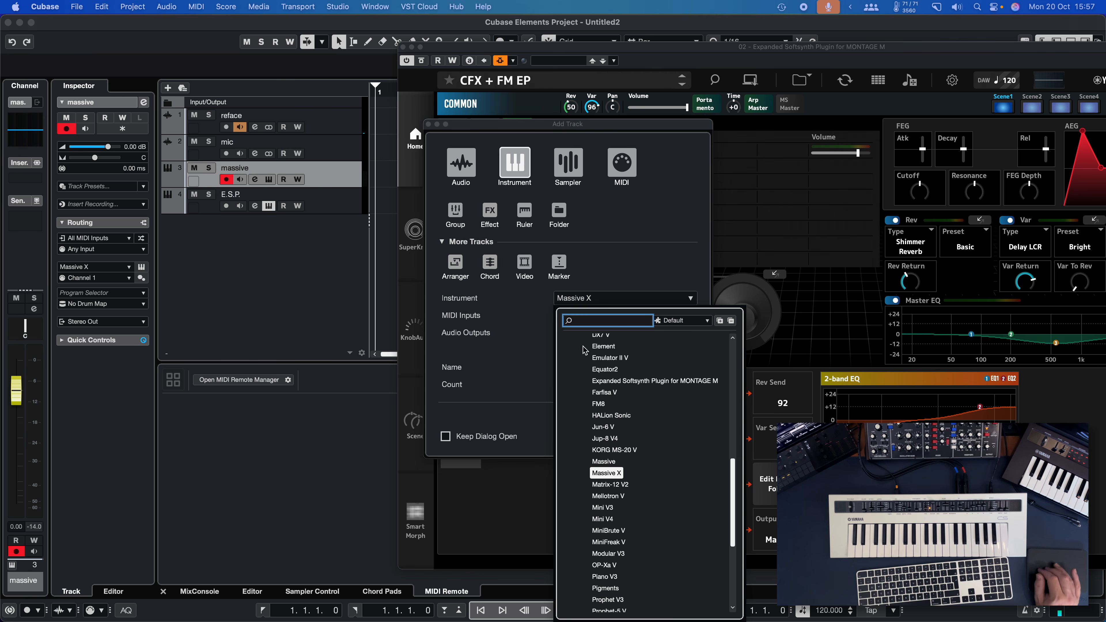
scroll(640, 456, "down", 3)
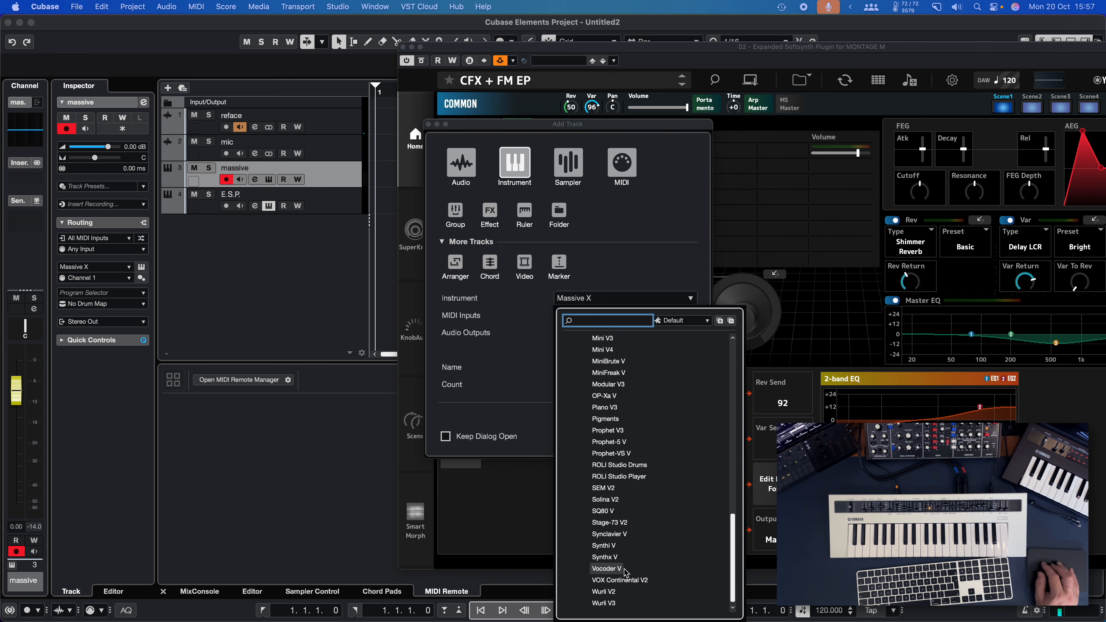
left_click(611, 499)
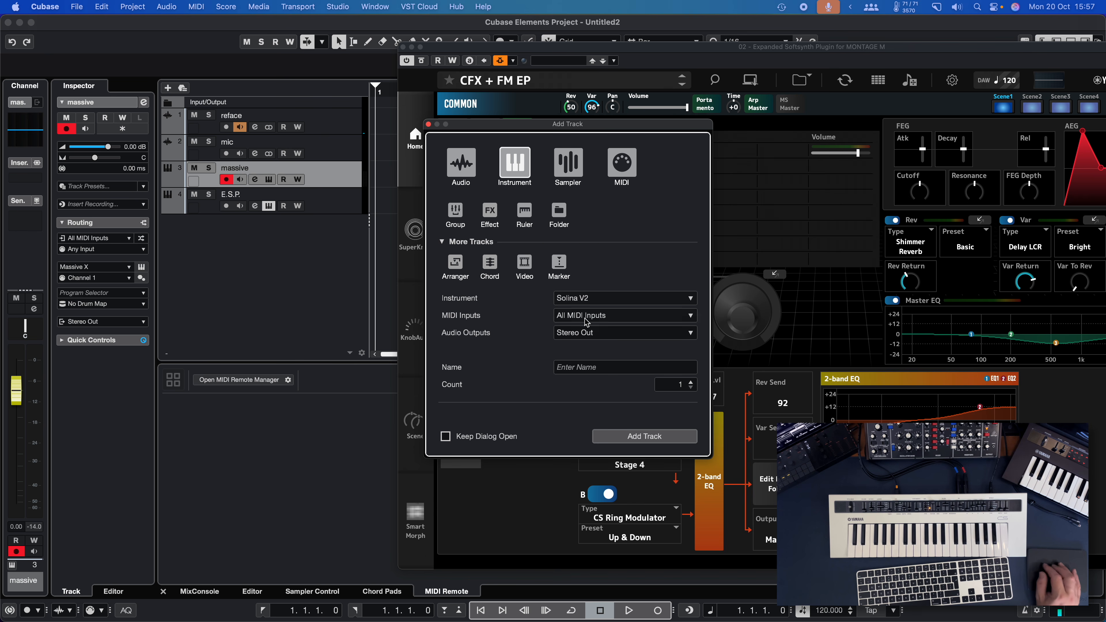
left_click(597, 368)
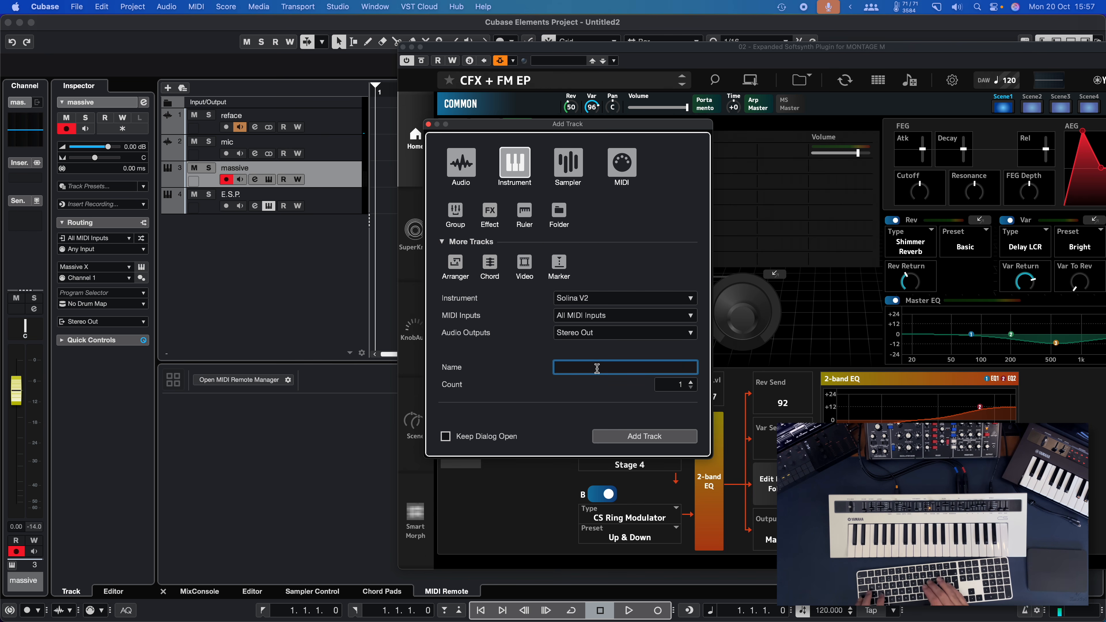
type("solina")
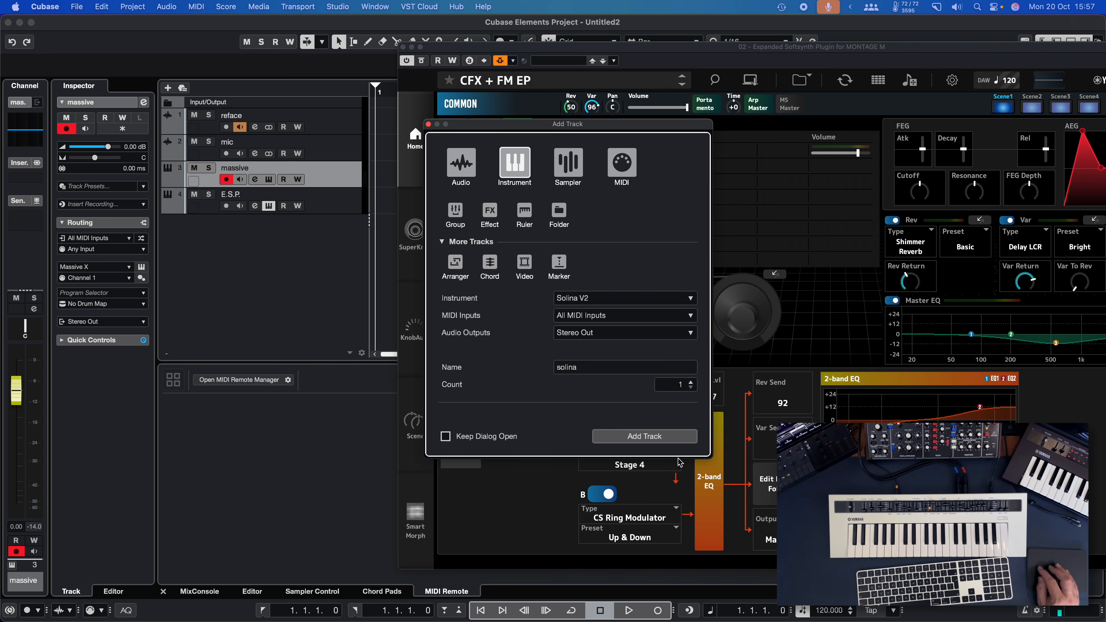
left_click(660, 438)
Move the Solina V2 window aside and add the solina track as a side-chain source of the MONTAGE M plugin.
left_click_drag(484, 77, 521, 101)
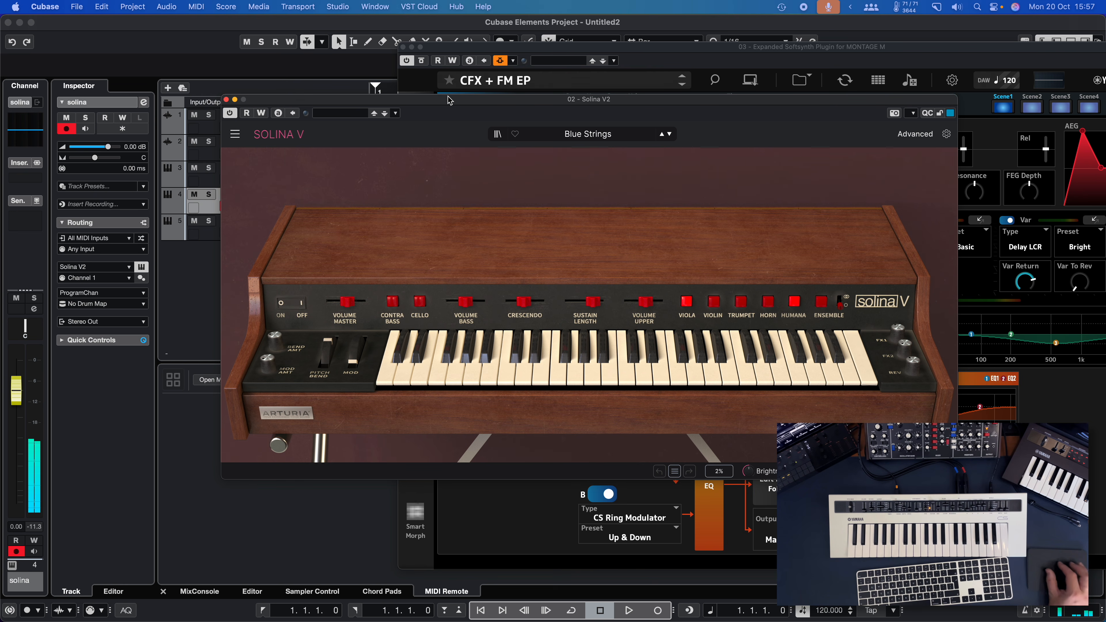
left_click_drag(455, 96, 779, 119)
left_click_drag(521, 47, 395, 42)
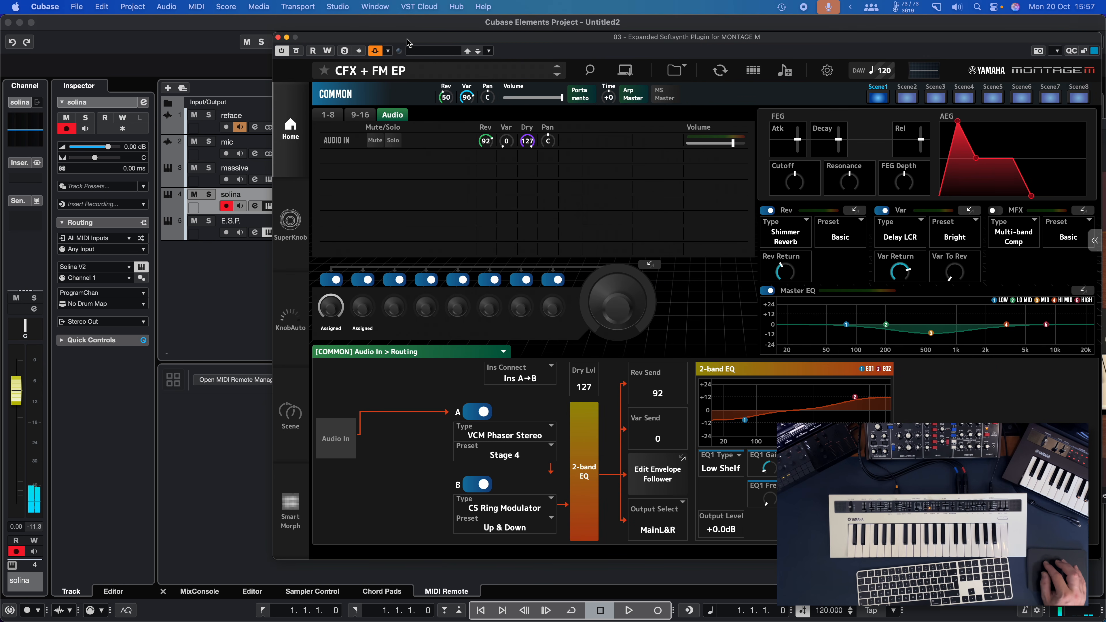
left_click(391, 52)
left_click(513, 176)
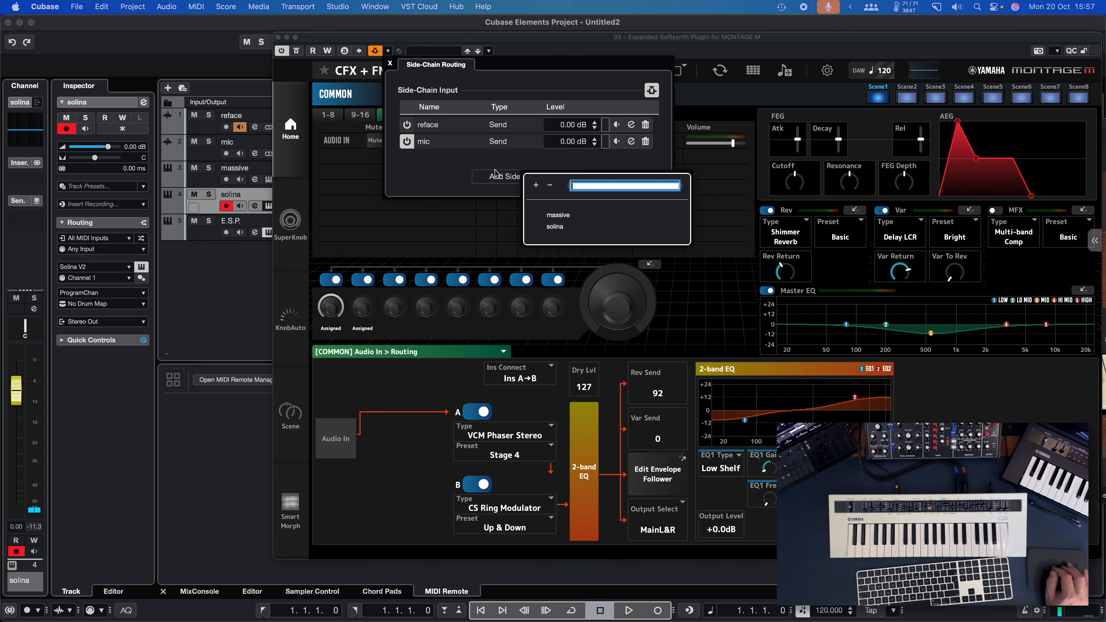
left_click(555, 227)
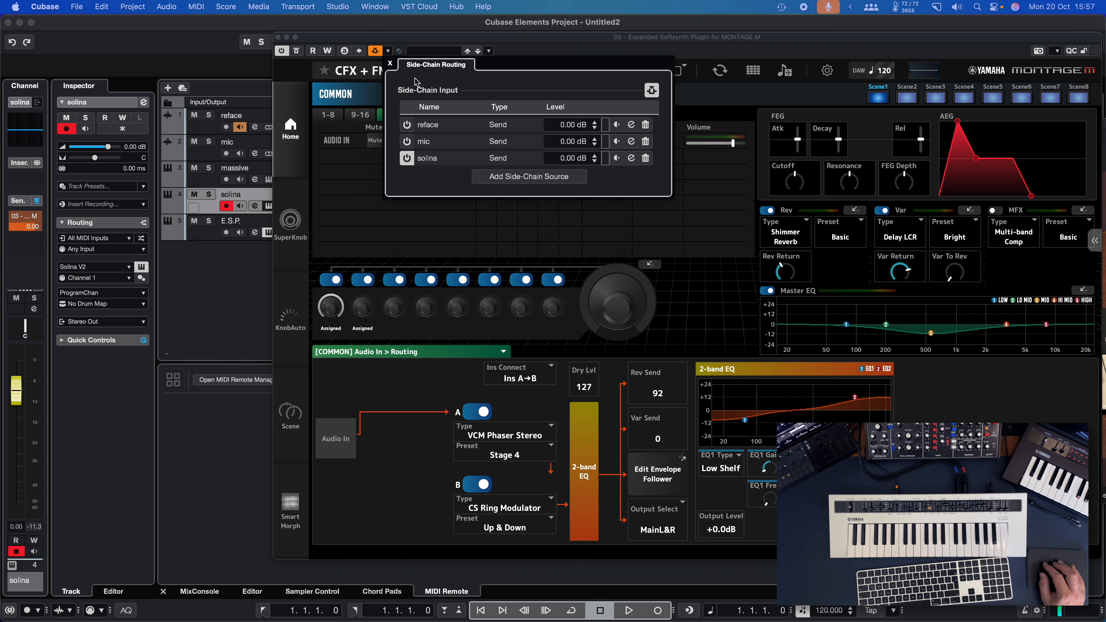
left_click(365, 212)
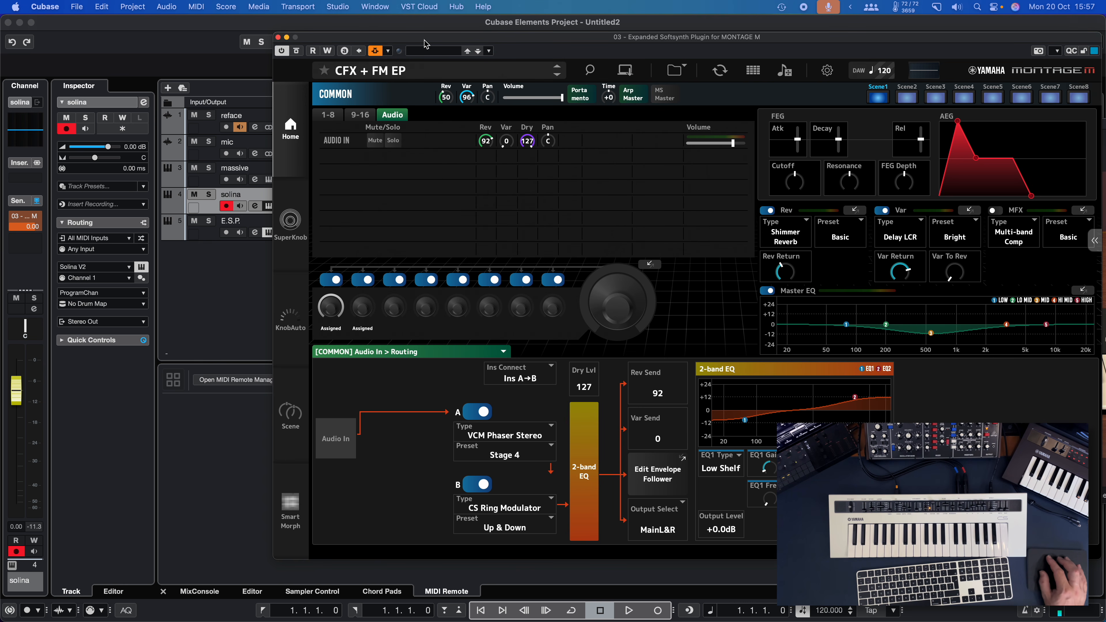
Turn on monitoring for the solina track and bring the MONTAGE M plugin window back into full view.
left_click_drag(424, 44, 530, 41)
left_click(239, 206)
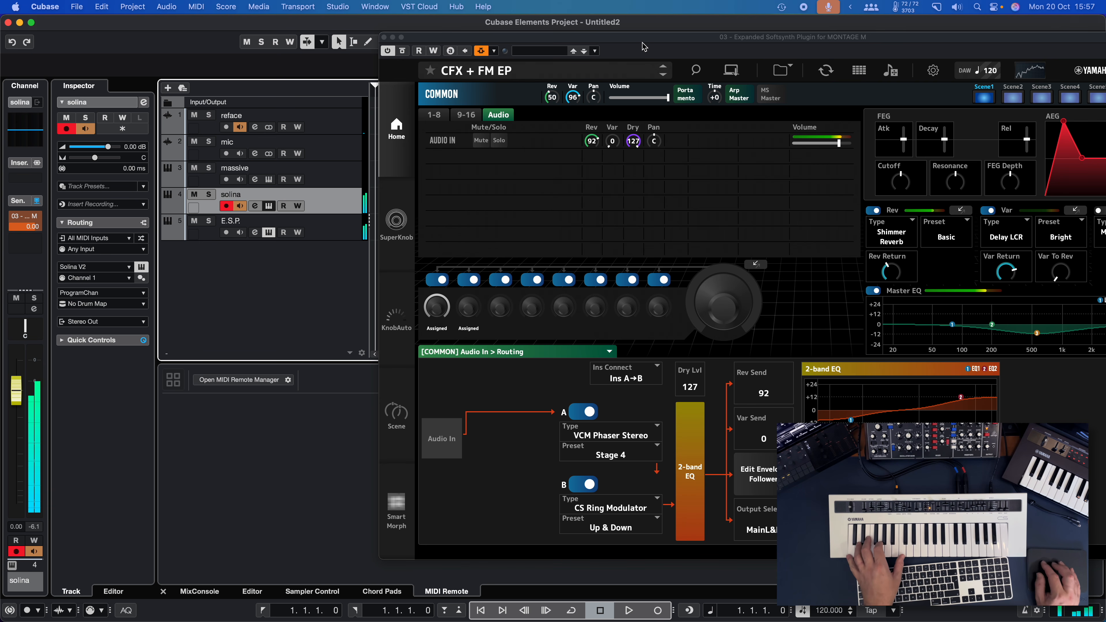
left_click_drag(642, 36, 507, 28)
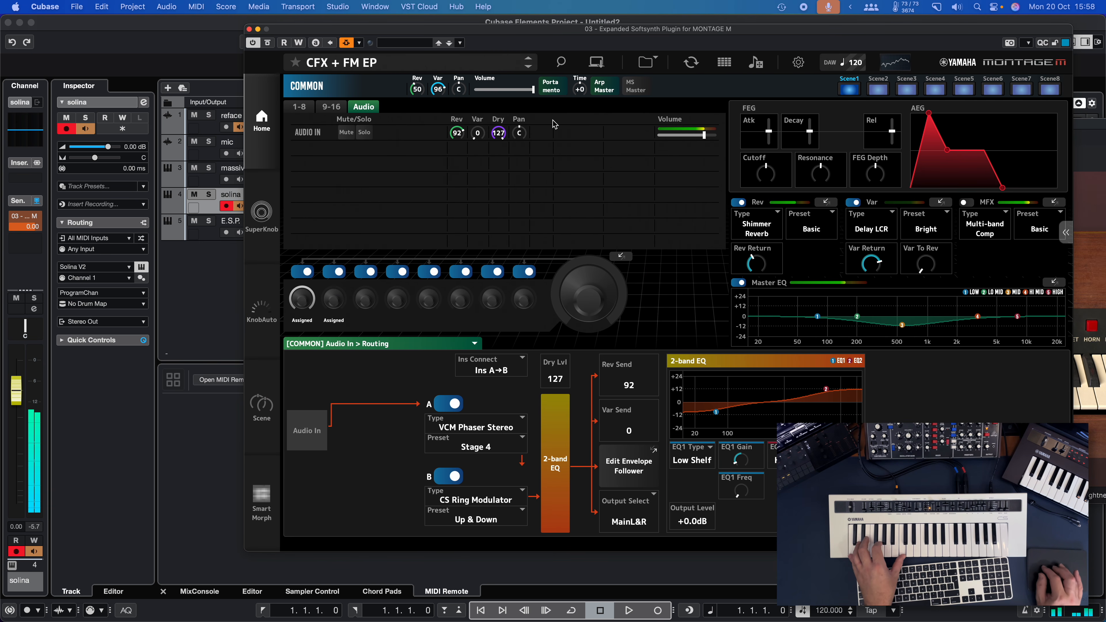
Load the CFX Concert performance and set the Audio In part's Rev Send to 127 and Var Send to 123.
left_click(562, 63)
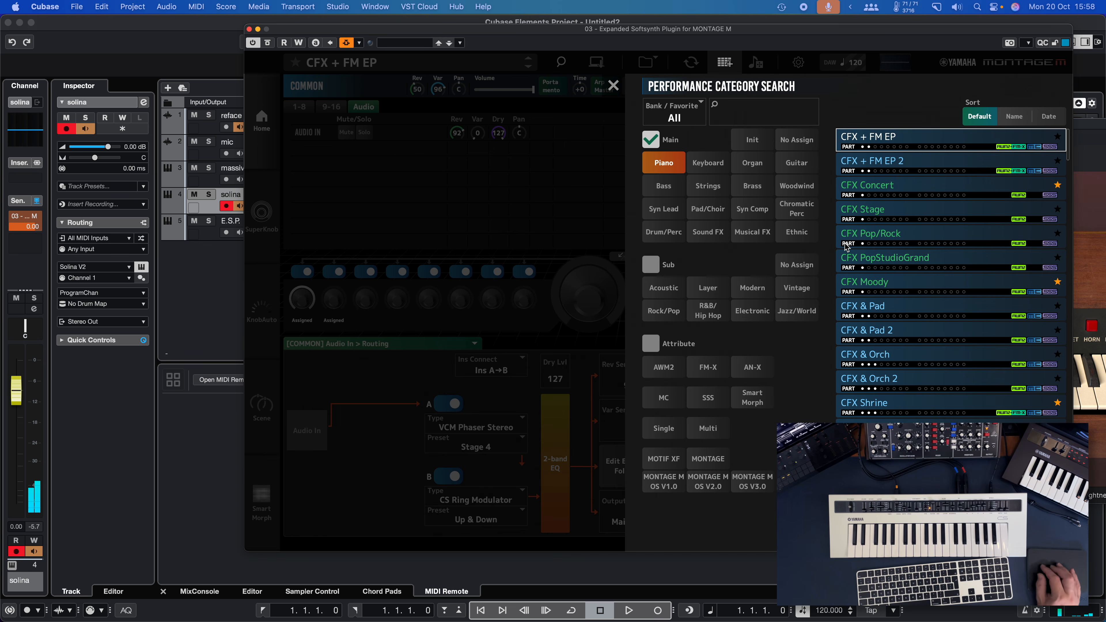
left_click(876, 192)
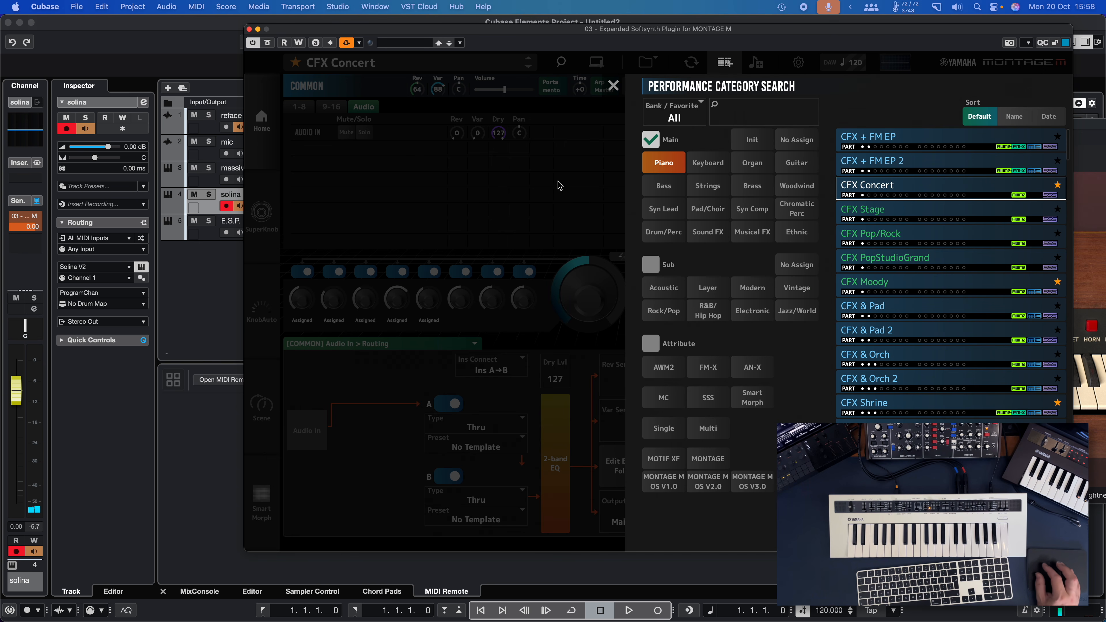
left_click(550, 190)
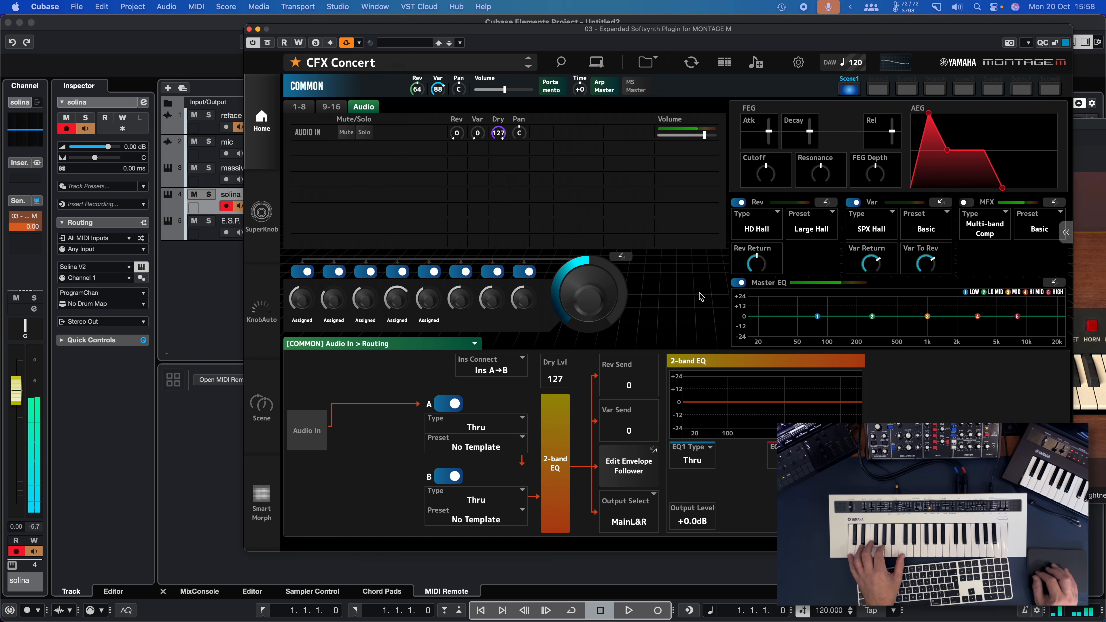
left_click_drag(635, 383, 655, 256)
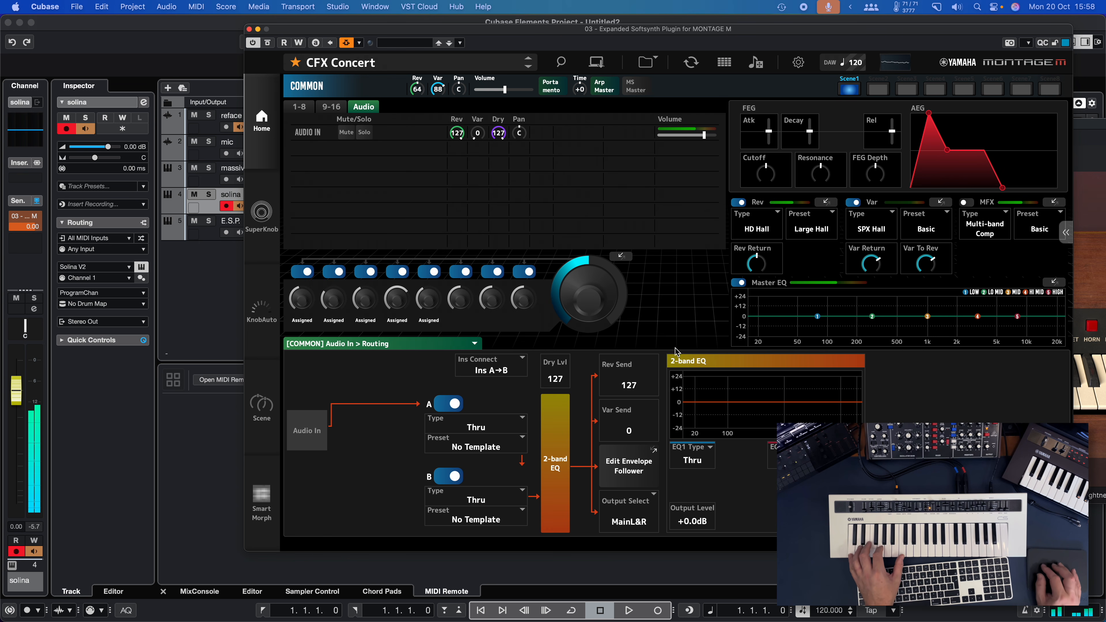
left_click_drag(642, 433, 649, 381)
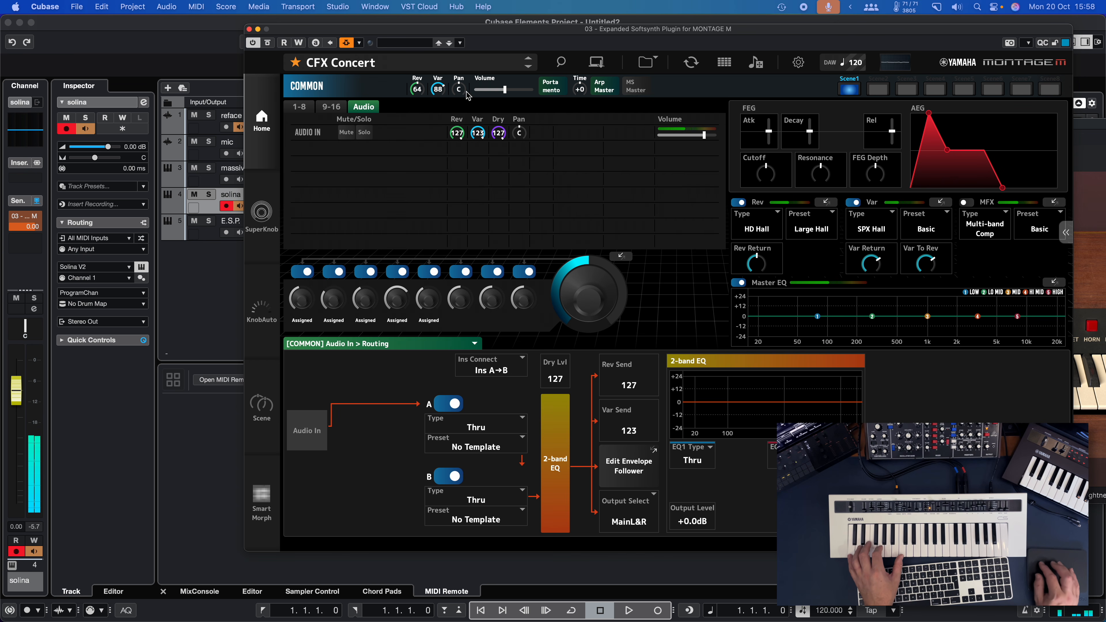
Load the Canterbury Tales performance from the Musical FX category and set the Audio In part's Rev Send and Var Send both to 127.
left_click(558, 64)
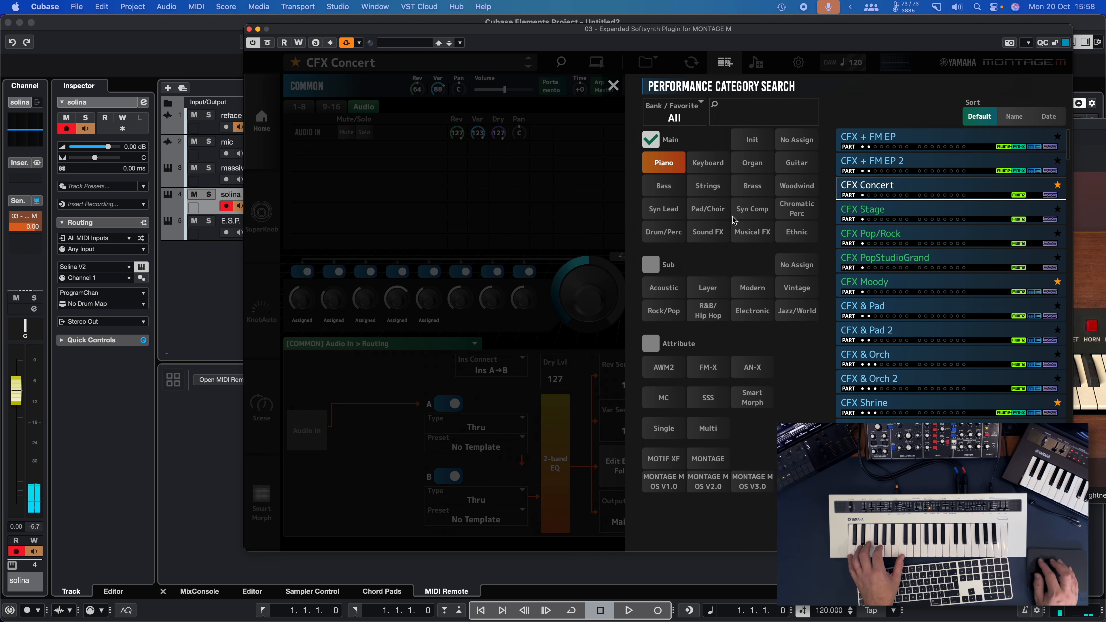
left_click(748, 231)
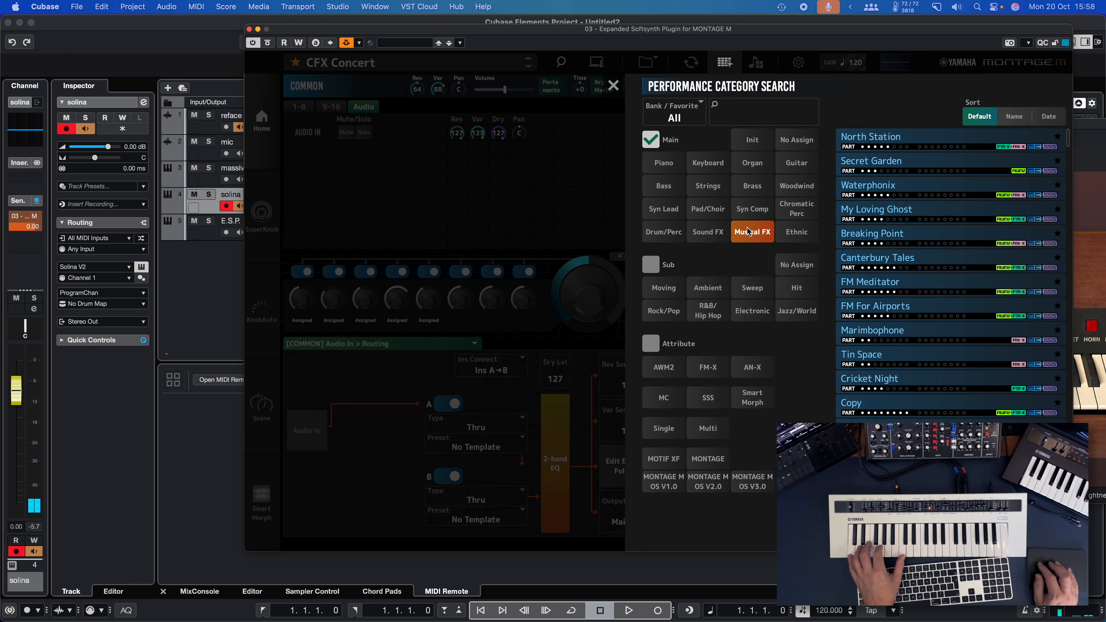
left_click(883, 261)
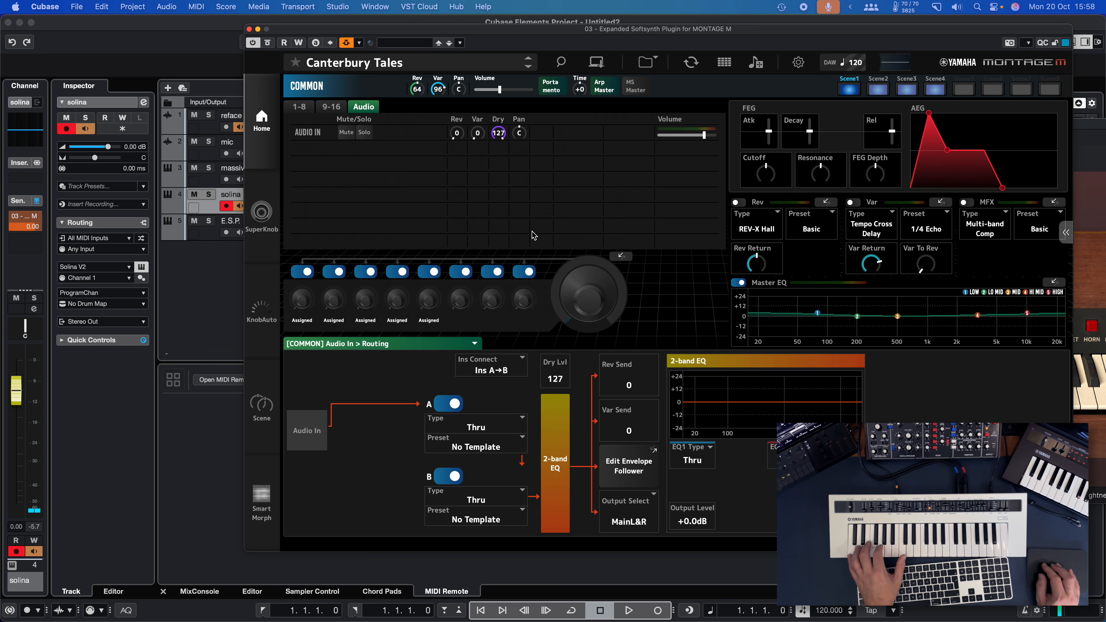
left_click(534, 235)
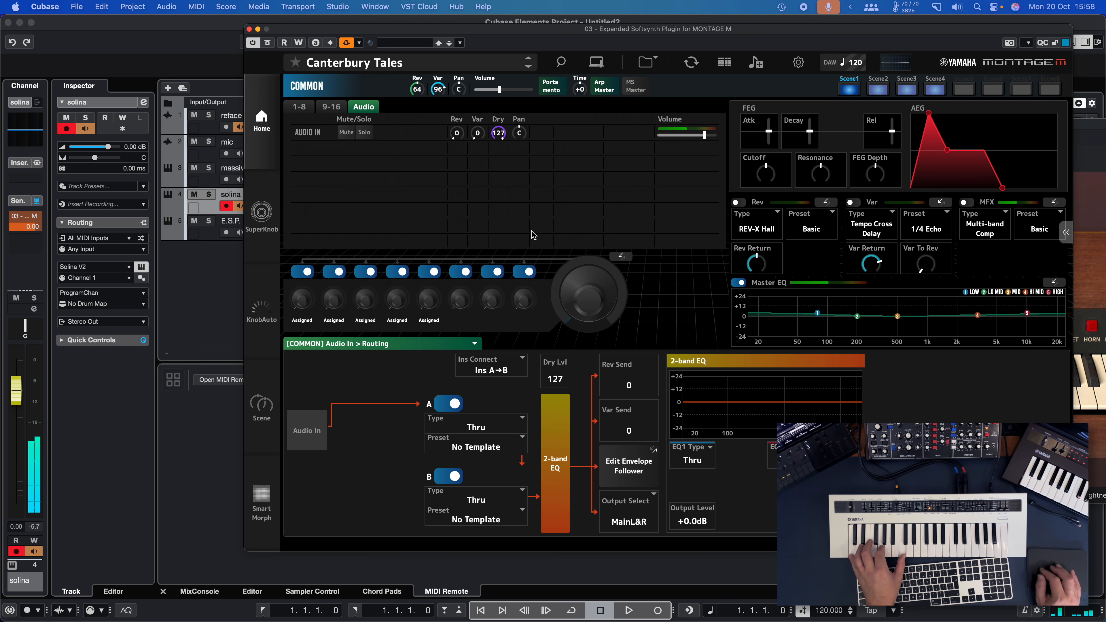
left_click_drag(632, 394, 636, 295)
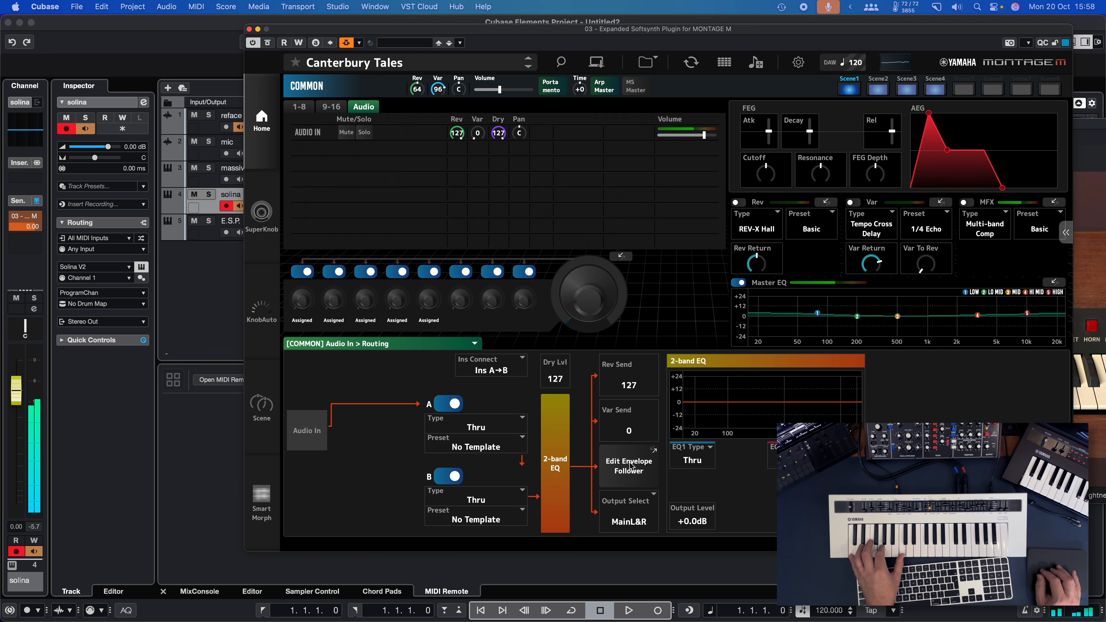
left_click_drag(633, 427, 655, 217)
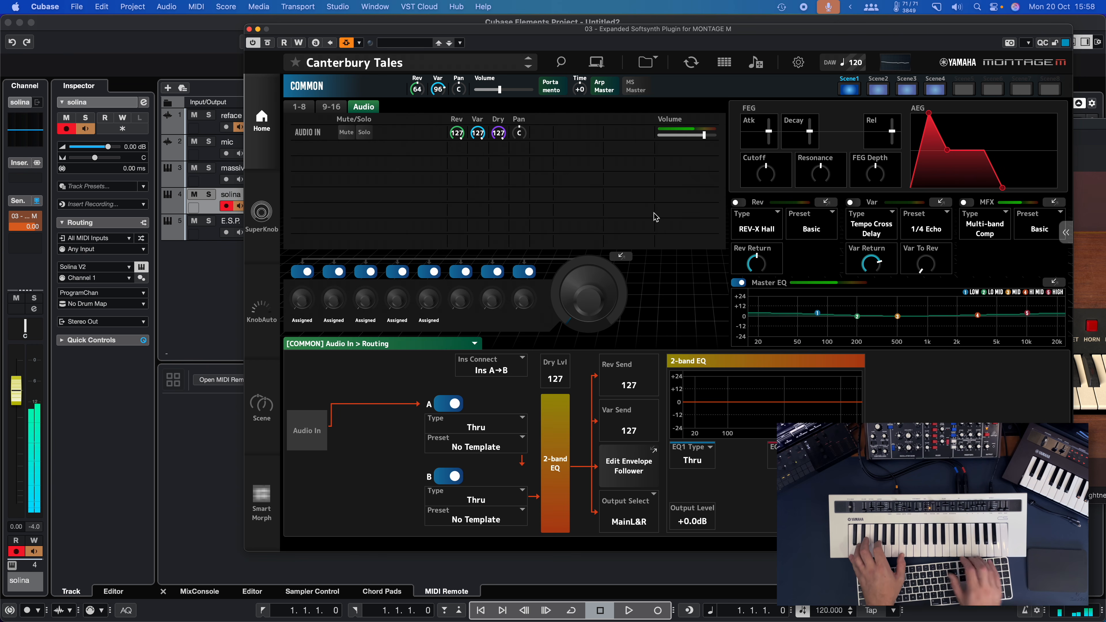